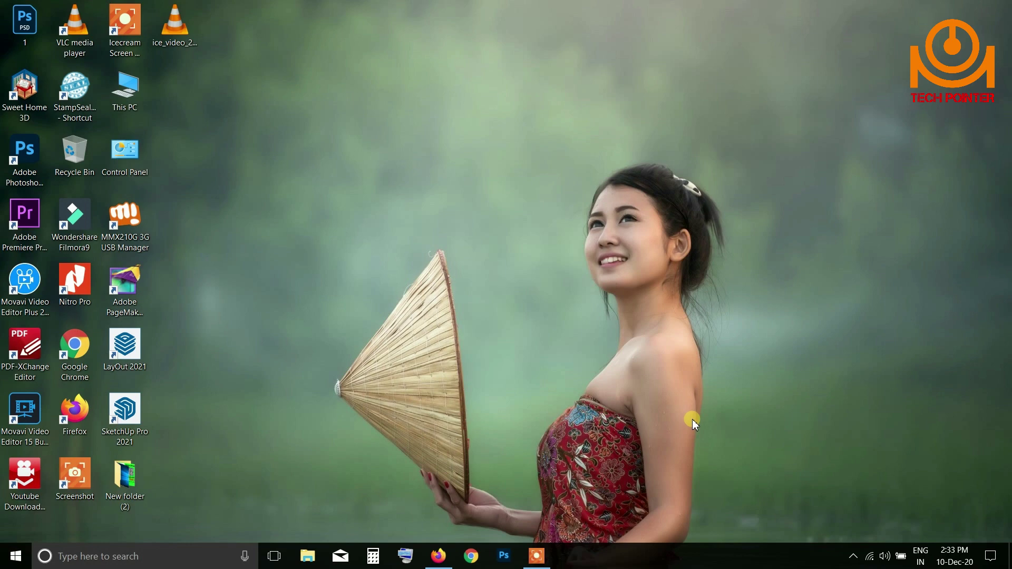
# Step: Create a new Microsoft Excel worksheet named "Mess Cutting" on the desktop and open it
pyautogui.rightClick(359, 96)
pyautogui.moveTo(383, 193)
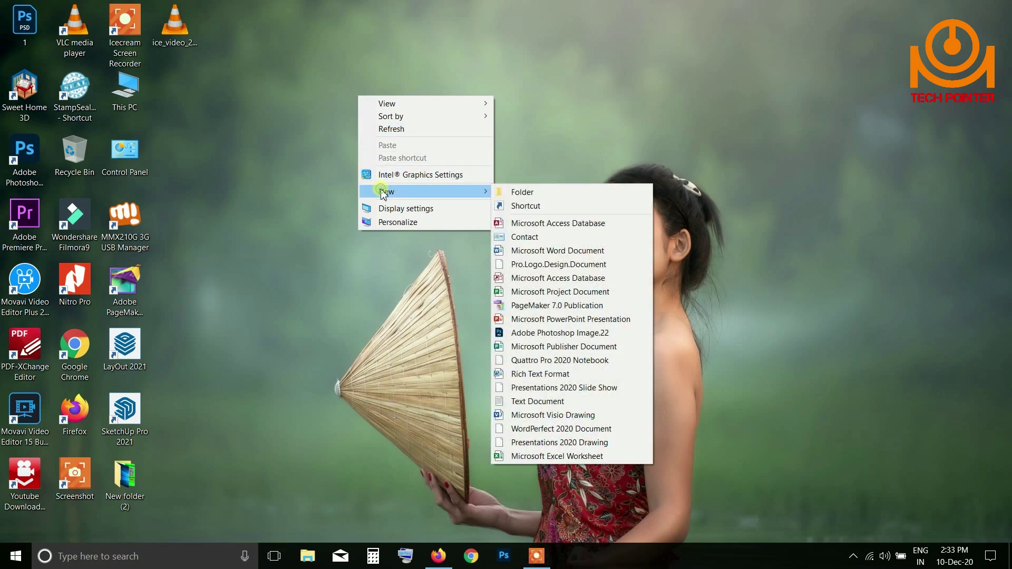
pyautogui.click(550, 456)
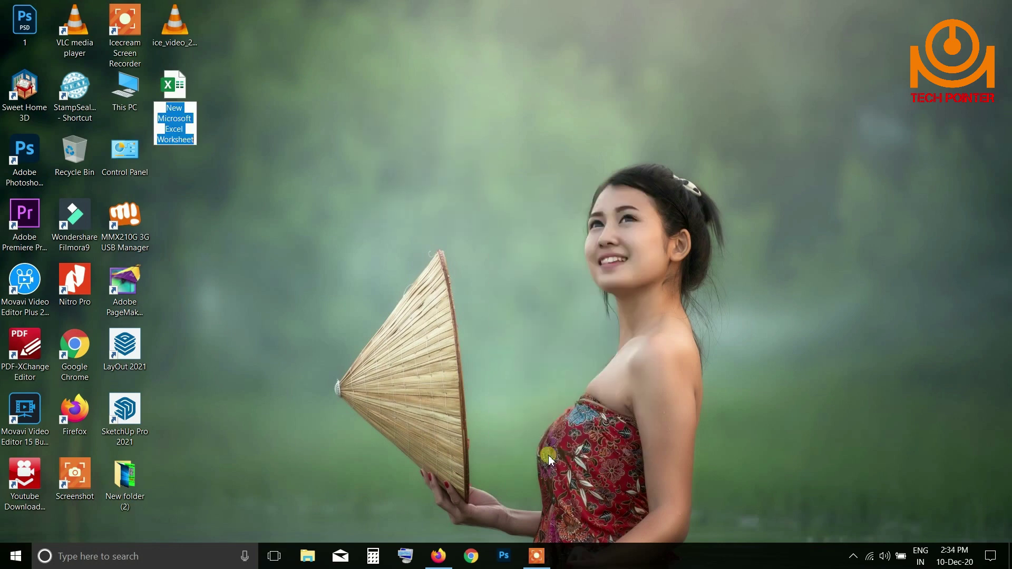
pyautogui.write('Mess')
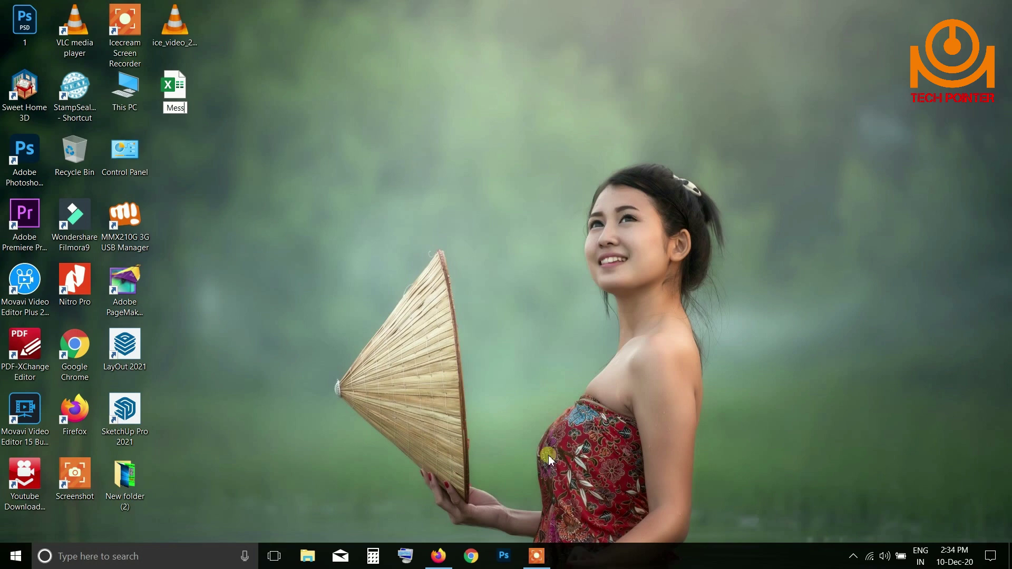
pyautogui.write(' Cutting')
pyautogui.press('Return')
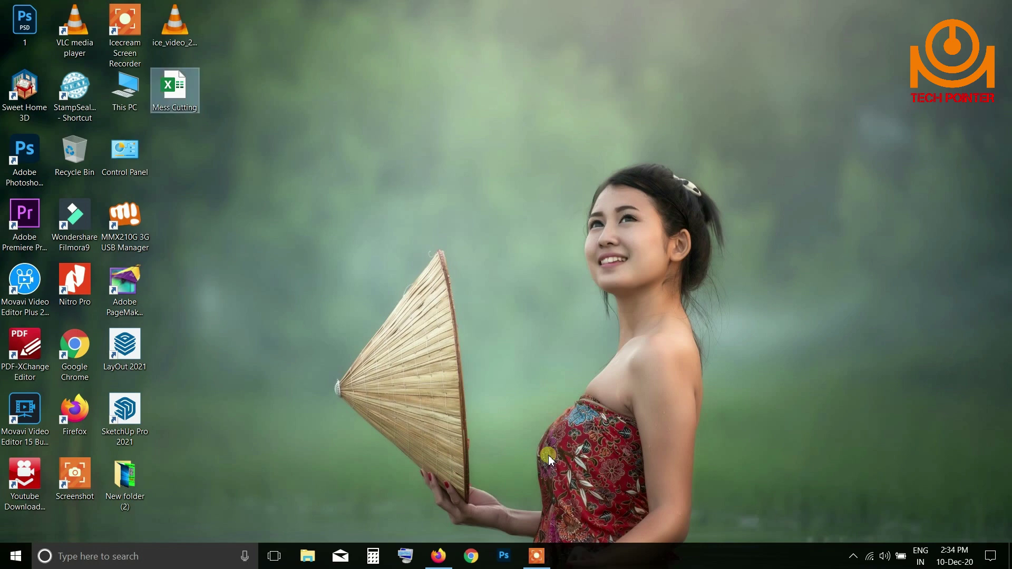
pyautogui.press('Return')
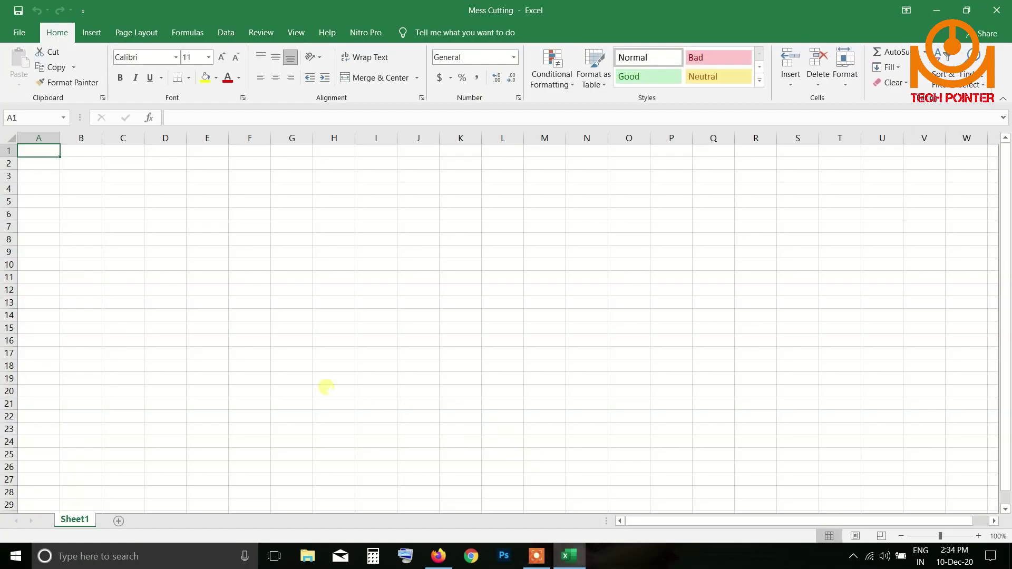
# Step: Enter the heading SL/NO in A3 and fill A4:A8 with serial numbers 1 to 5
pyautogui.scroll(4, 202, 275)
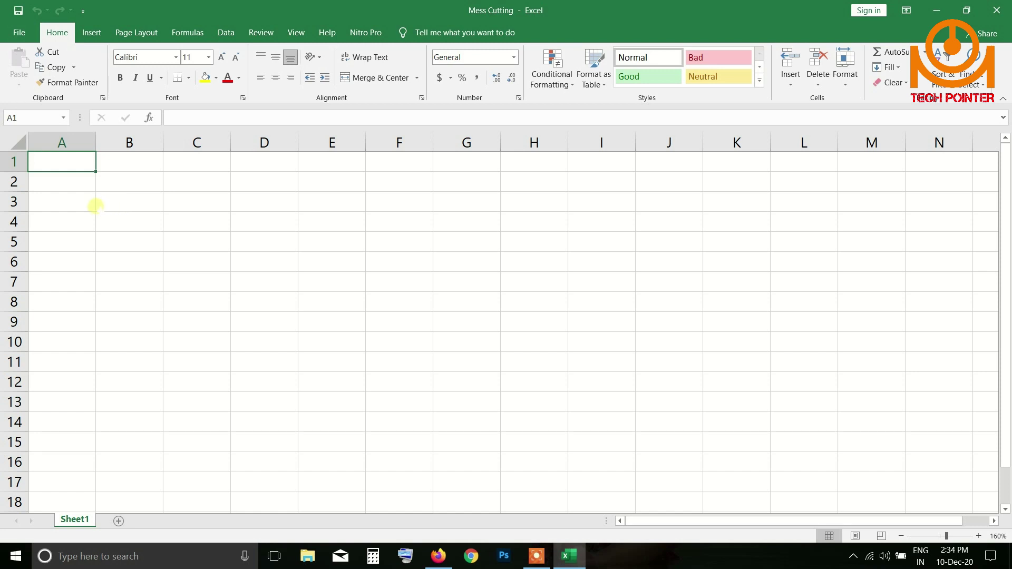
pyautogui.click(76, 205)
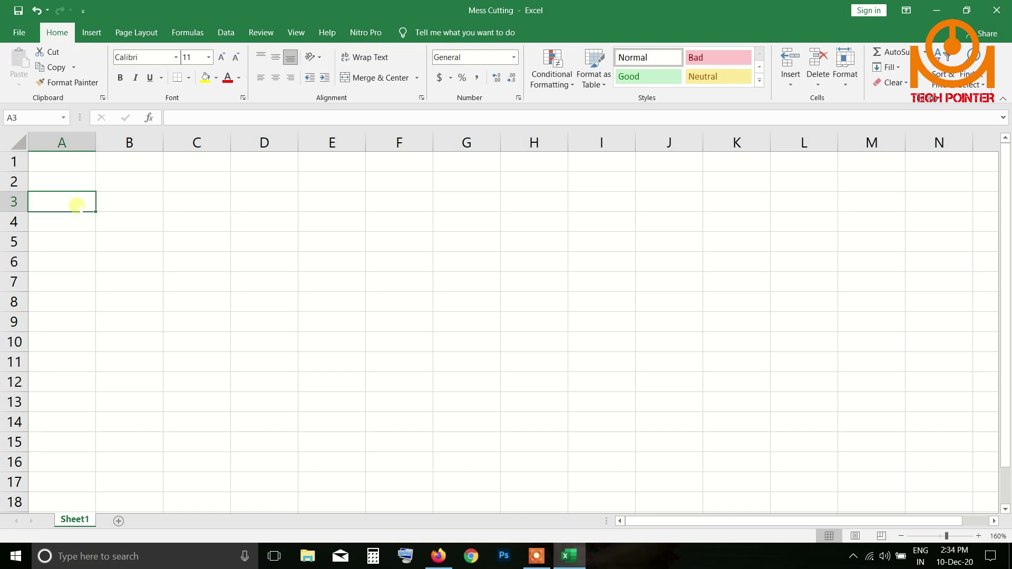
pyautogui.write('SL/')
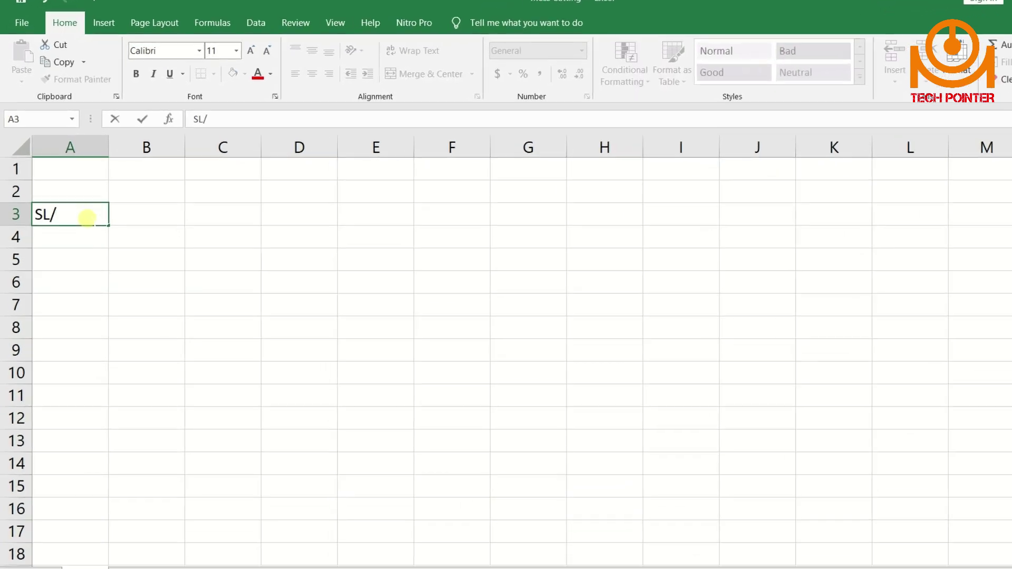
pyautogui.write('NO')
pyautogui.press('Return')
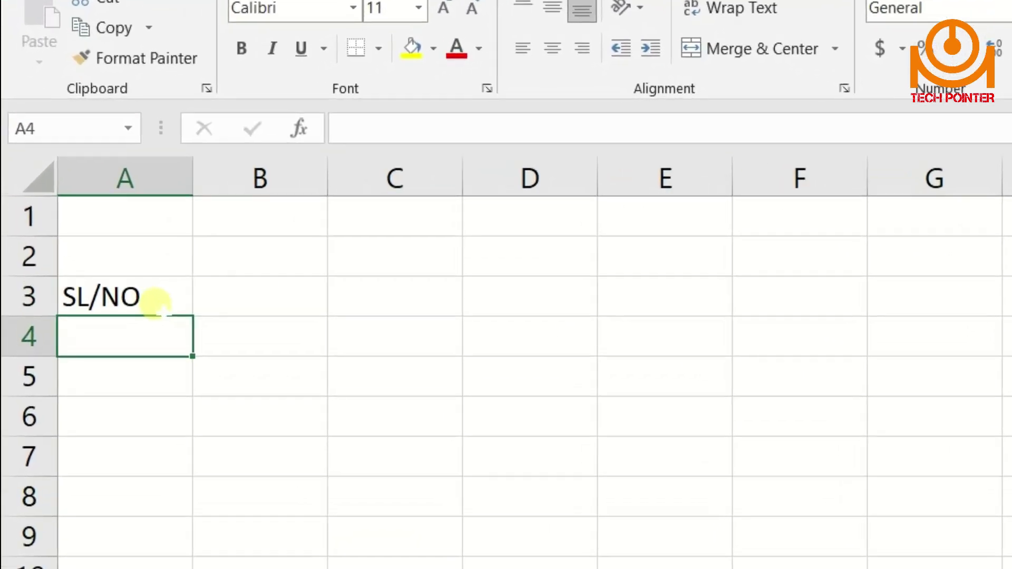
pyautogui.write('1')
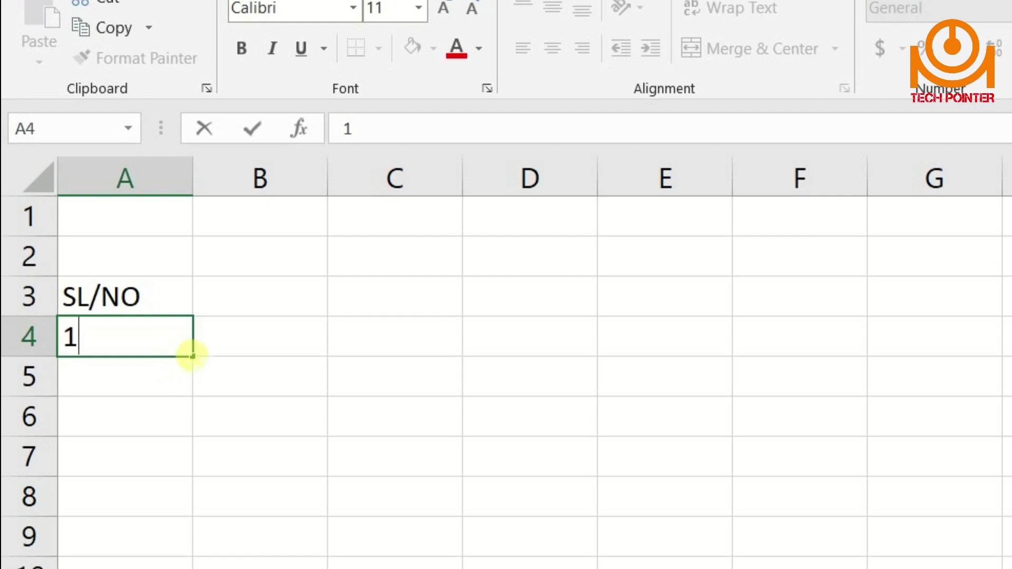
pyautogui.click(193, 355)
pyautogui.moveTo(191, 353); pyautogui.dragTo(179, 503)
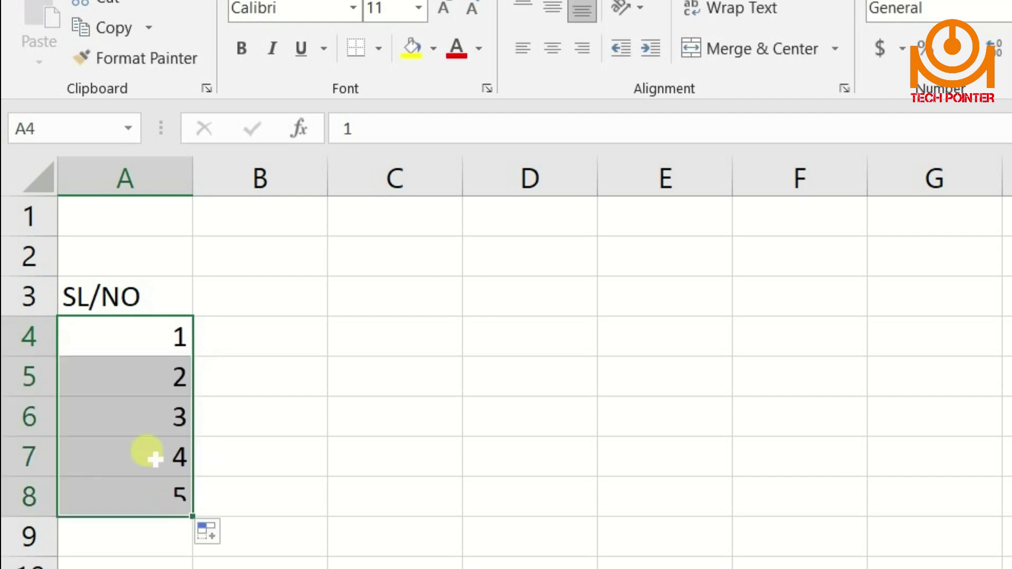
# Step: Center the contents of the whole column A horizontally
pyautogui.click(156, 344)
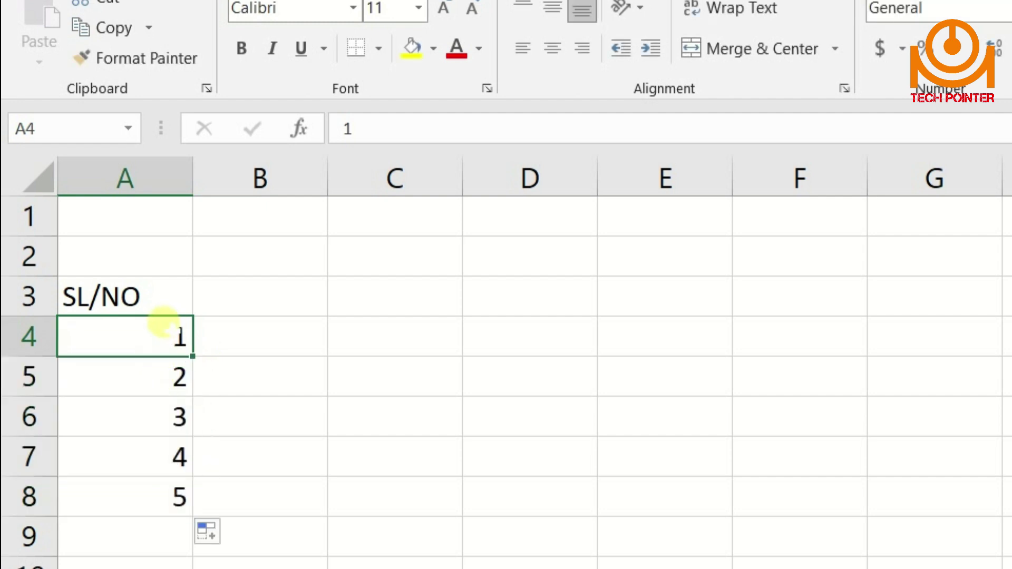
pyautogui.click(166, 180)
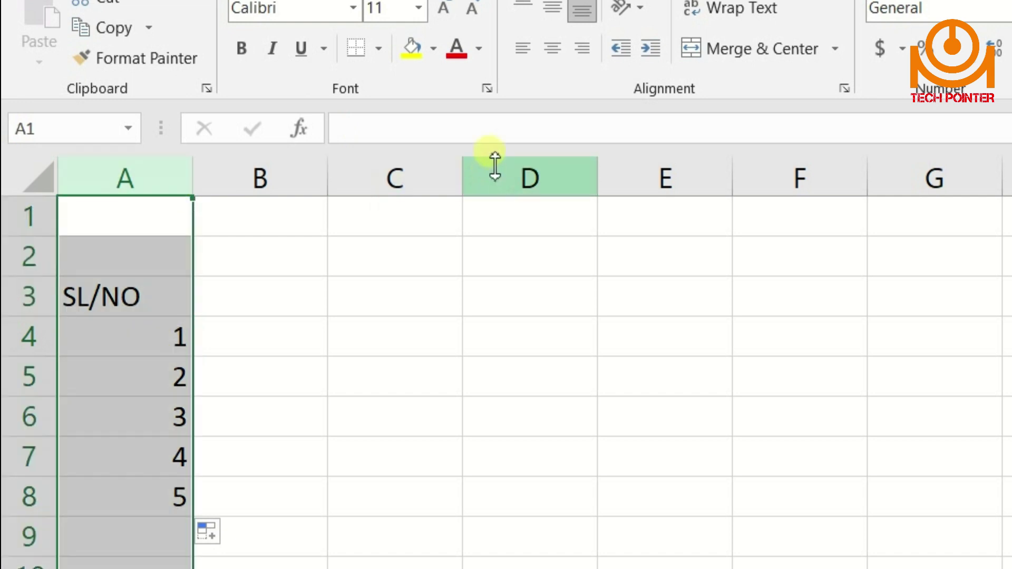
pyautogui.click(548, 49)
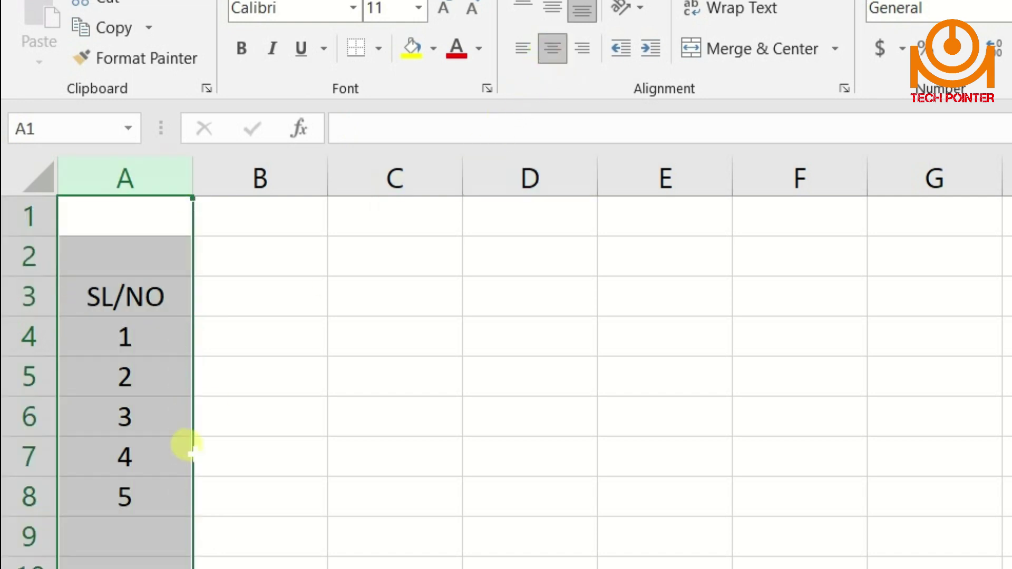
# Step: Enter the headings NO, RANK and NAME in cells B3, C3 and D3
pyautogui.click(235, 293)
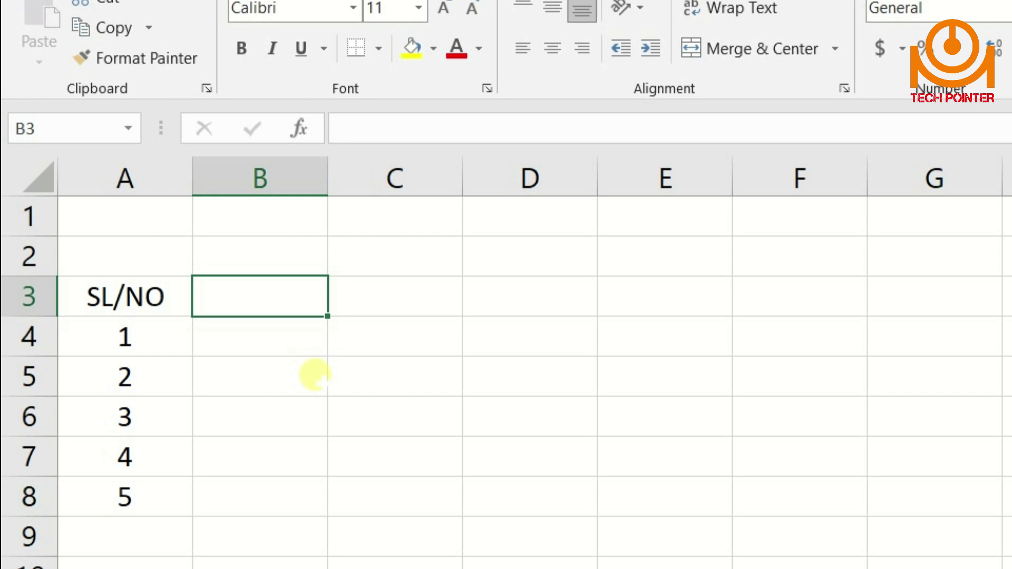
pyautogui.write('NO')
pyautogui.press('BackSpace')
pyautogui.press('BackSpace')
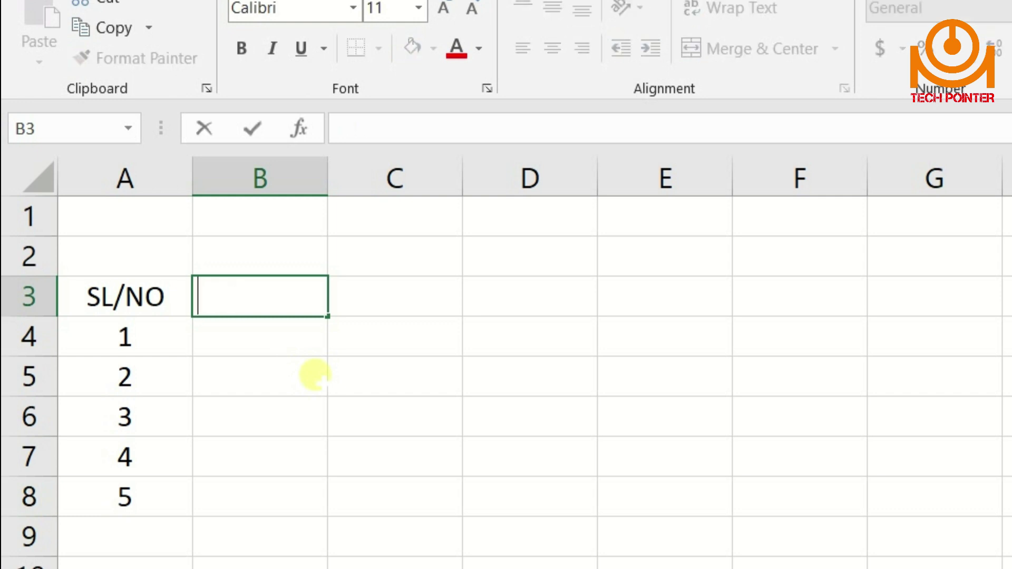
pyautogui.write('NO')
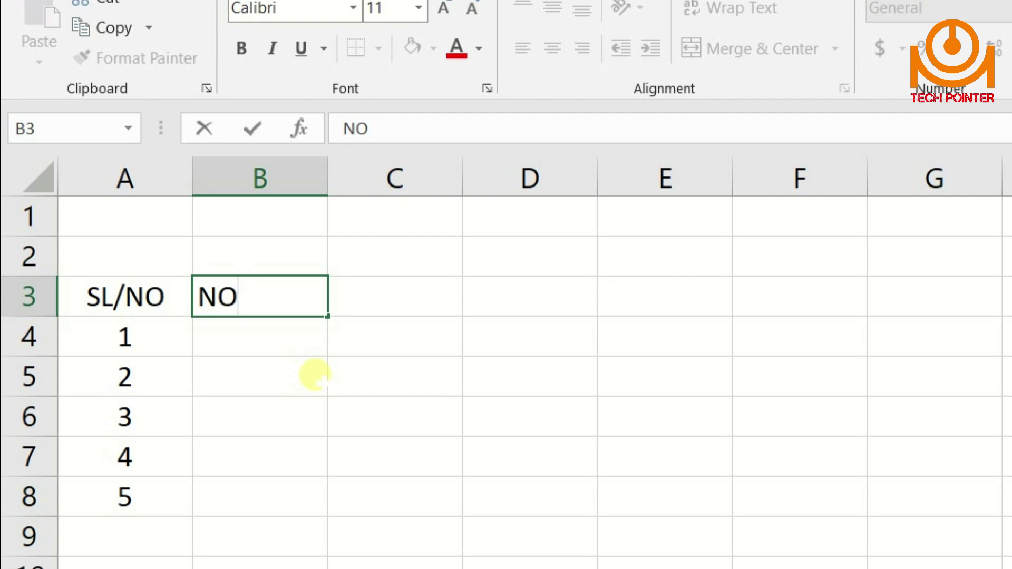
pyautogui.press('Tab')
pyautogui.write('RANK')
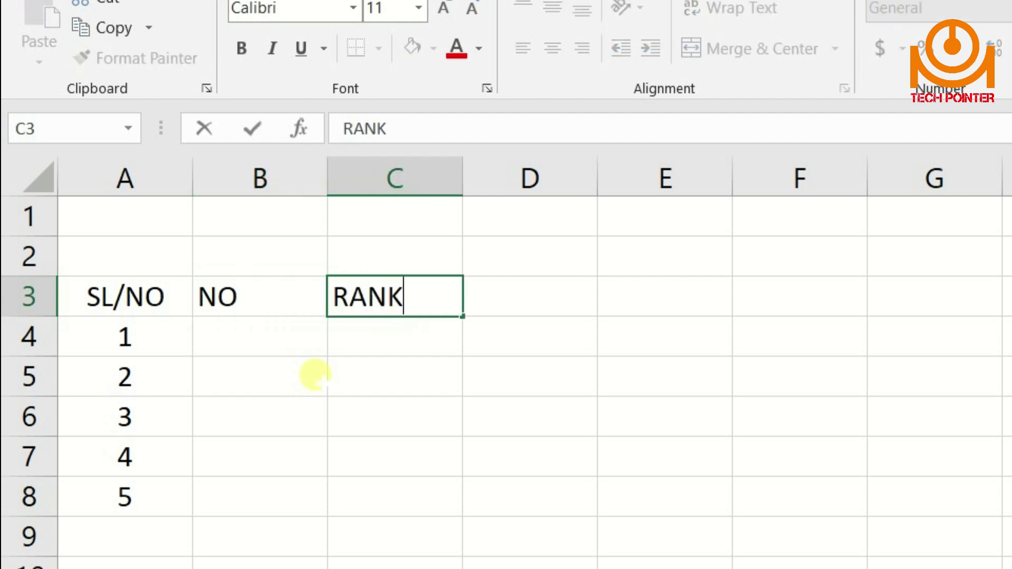
pyautogui.press('Tab')
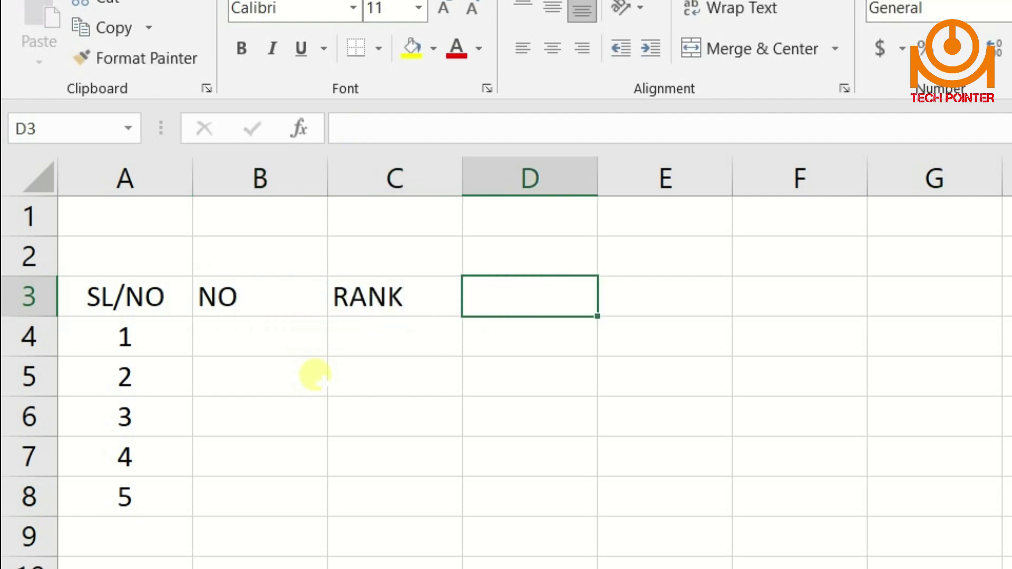
pyautogui.write('NAME')
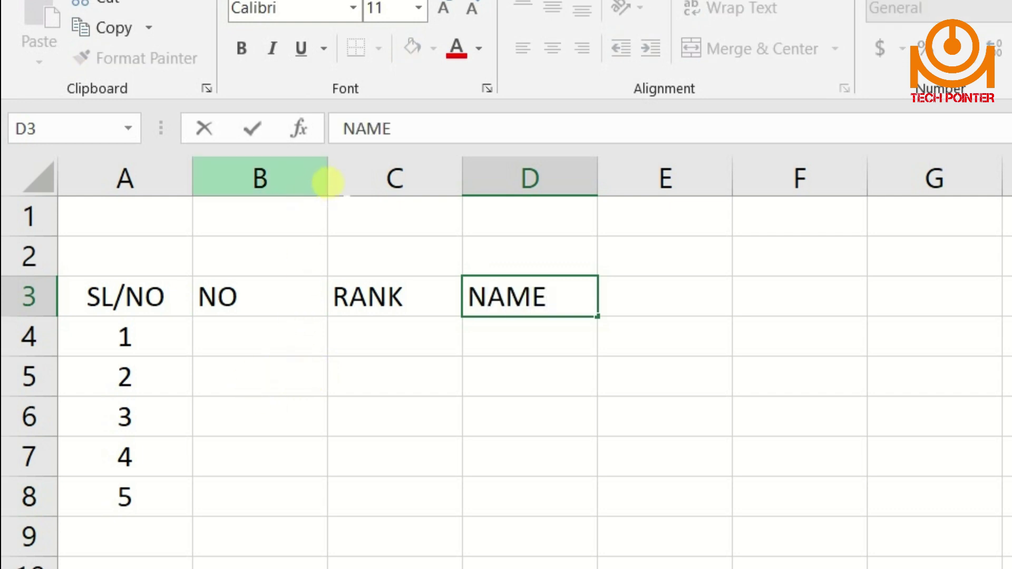
# Step: Widen column B slightly to make room for longer numbers
pyautogui.click(358, 176)
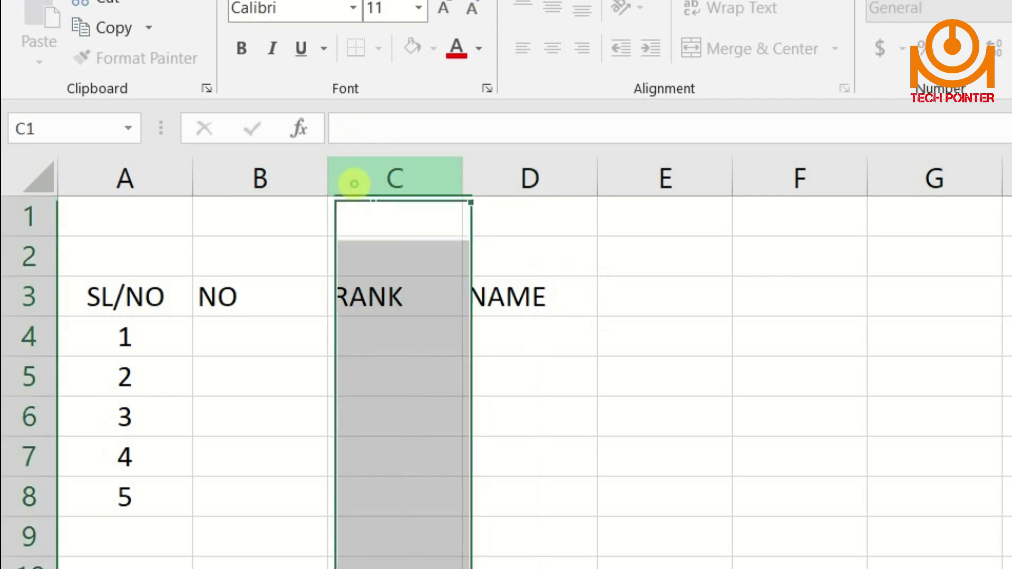
pyautogui.moveTo(328, 171); pyautogui.dragTo(352, 175)
pyautogui.click(377, 310)
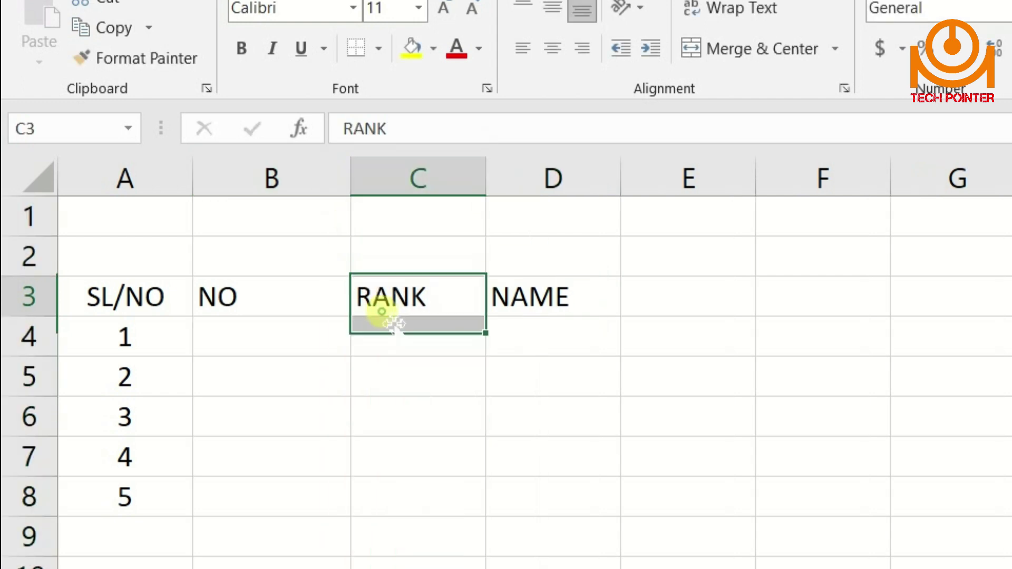
# Step: Fill the first record in row 4 with the person's number in B4 and the placeholder XXXX in C4 and D4
pyautogui.click(282, 338)
pyautogui.doubleClick(282, 338)
pyautogui.write('45464654')
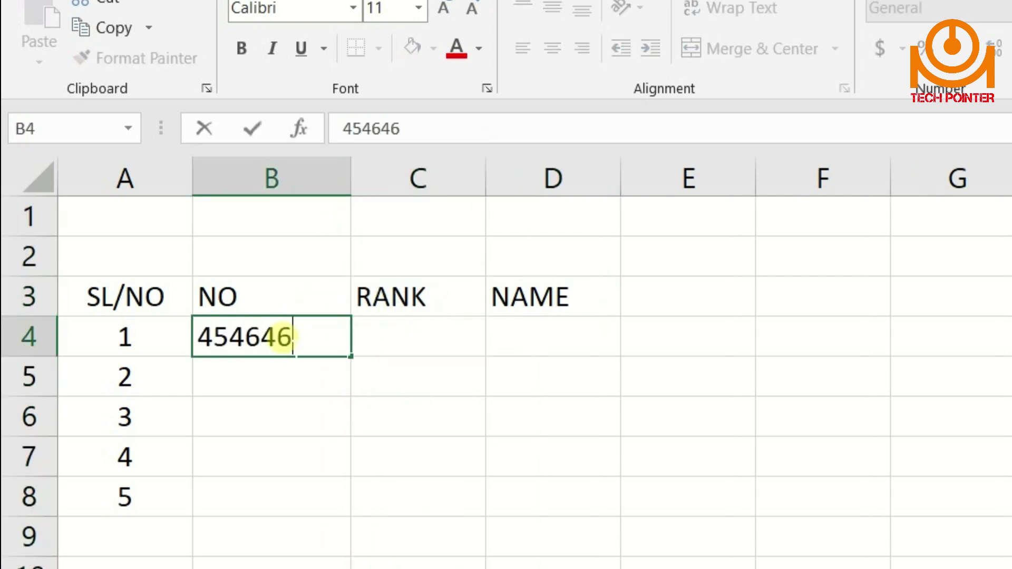
pyautogui.click(388, 337)
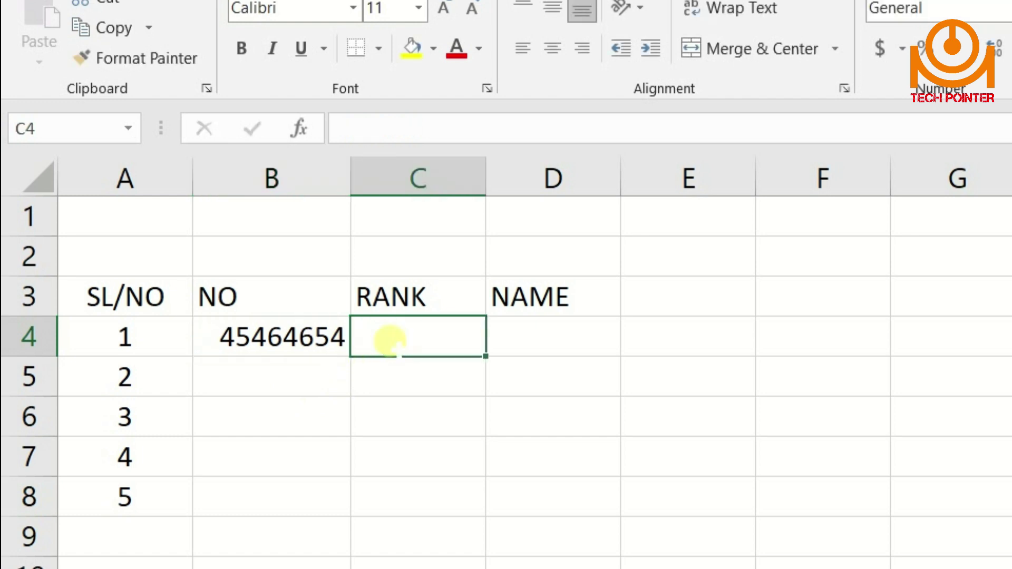
pyautogui.write('XXXX')
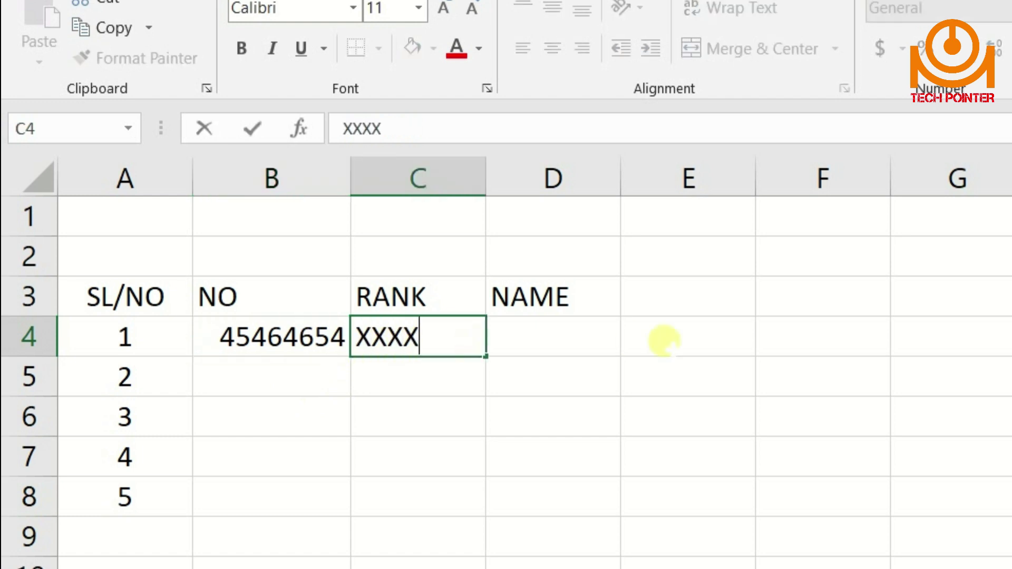
pyautogui.click(593, 337)
pyautogui.write('XXXX')
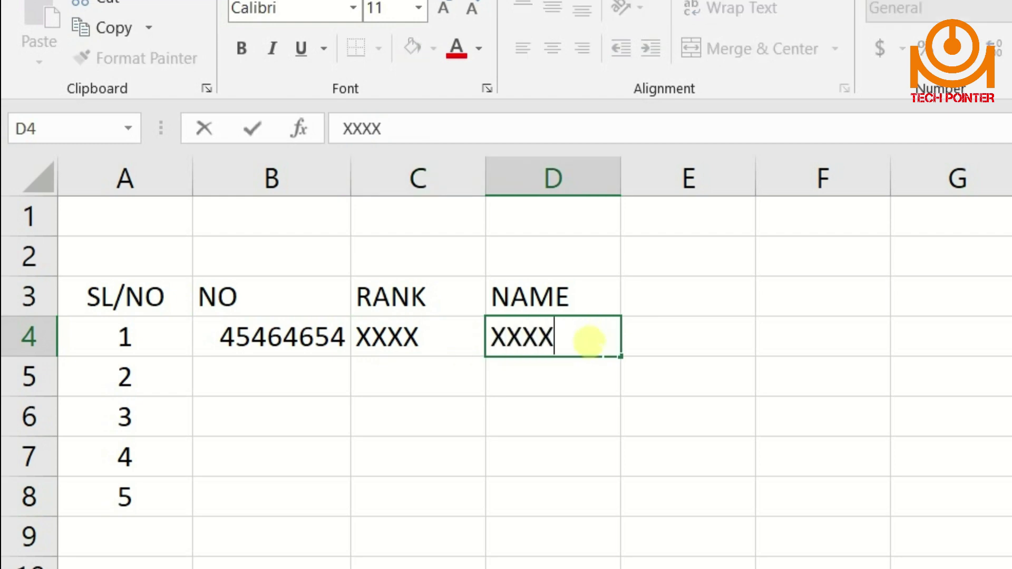
pyautogui.click(565, 399)
# Step: Fill the number series from B4 and the XXXX rank from C4 down to row 8
pyautogui.click(224, 325)
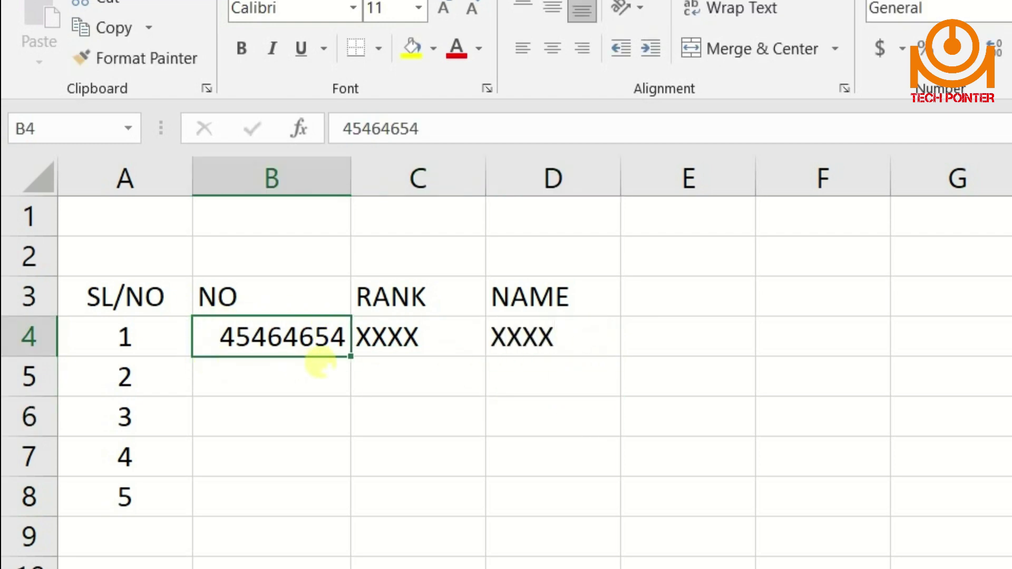
pyautogui.moveTo(350, 357); pyautogui.dragTo(312, 511)
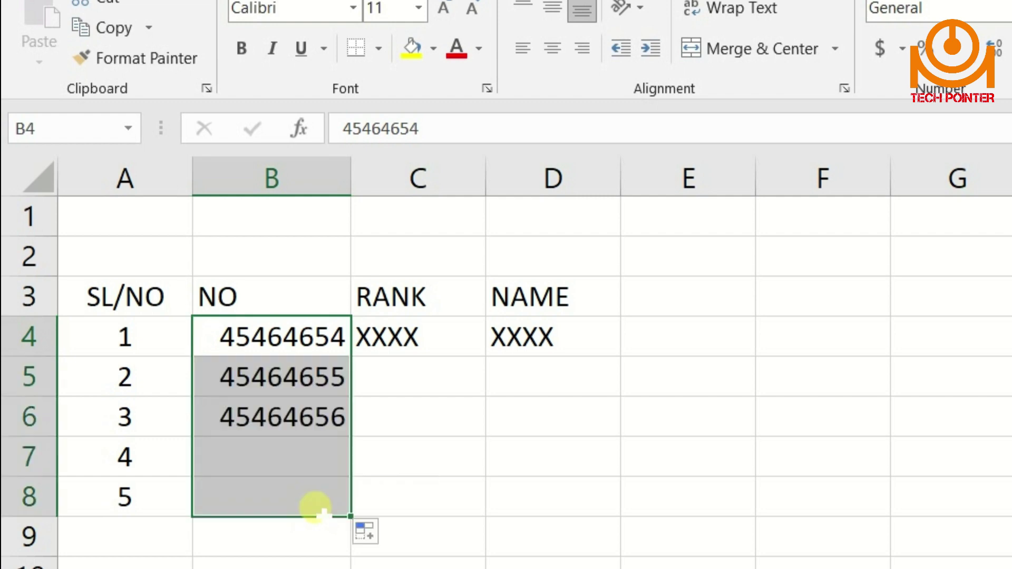
pyautogui.click(426, 343)
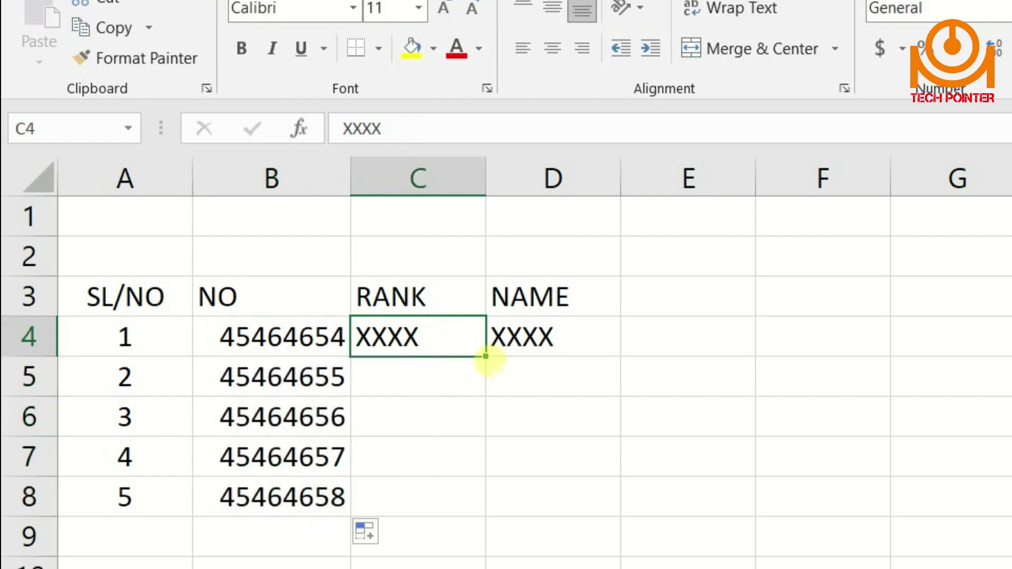
pyautogui.moveTo(483, 353); pyautogui.dragTo(468, 497)
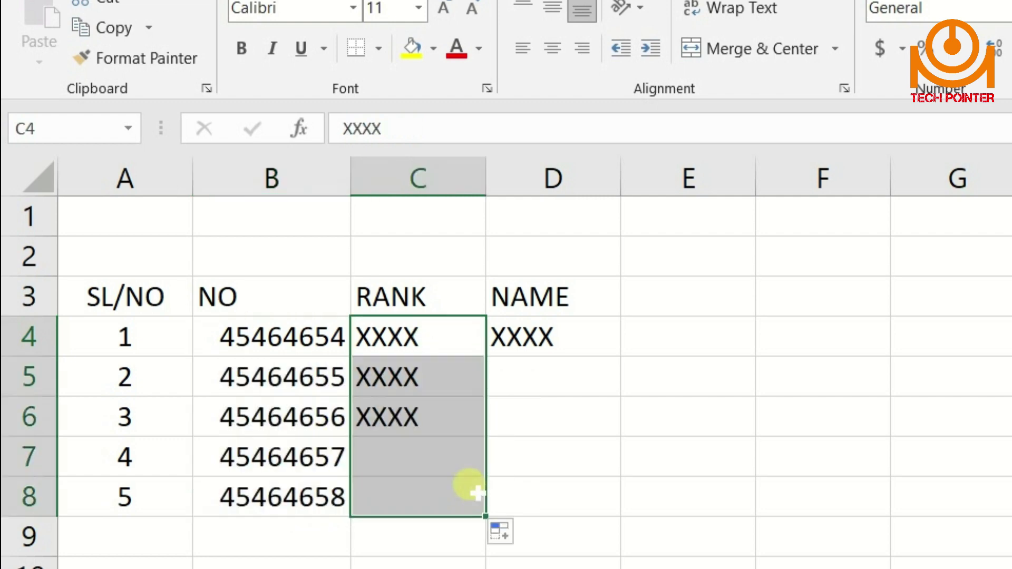
pyautogui.click(447, 380)
# Step: Enter the five persons' first names in cells D4 to D8, replacing the XXXX placeholder in D4
pyautogui.click(546, 343)
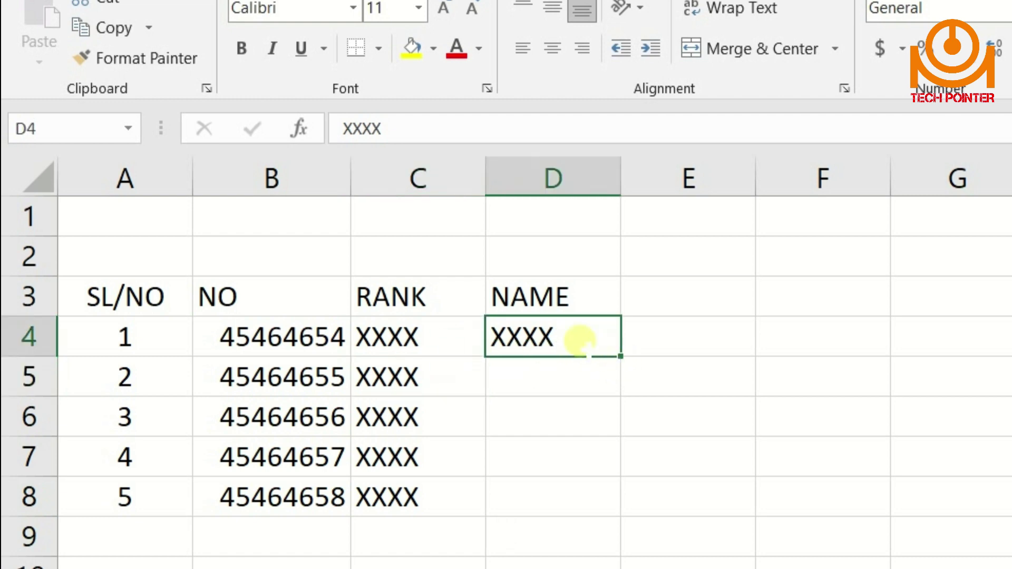
pyautogui.write('RAMESH')
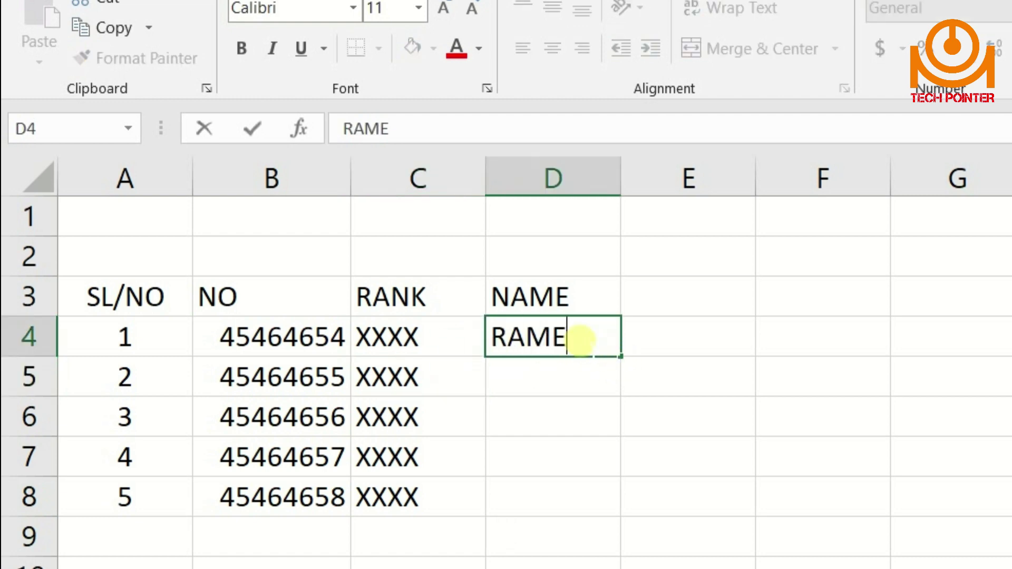
pyautogui.click(565, 363)
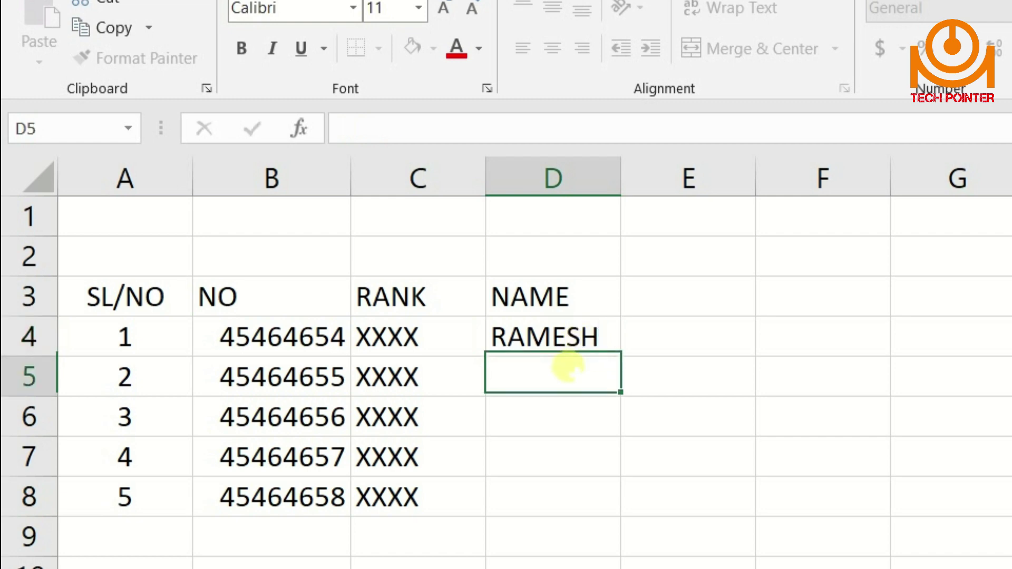
pyautogui.write('SURE')
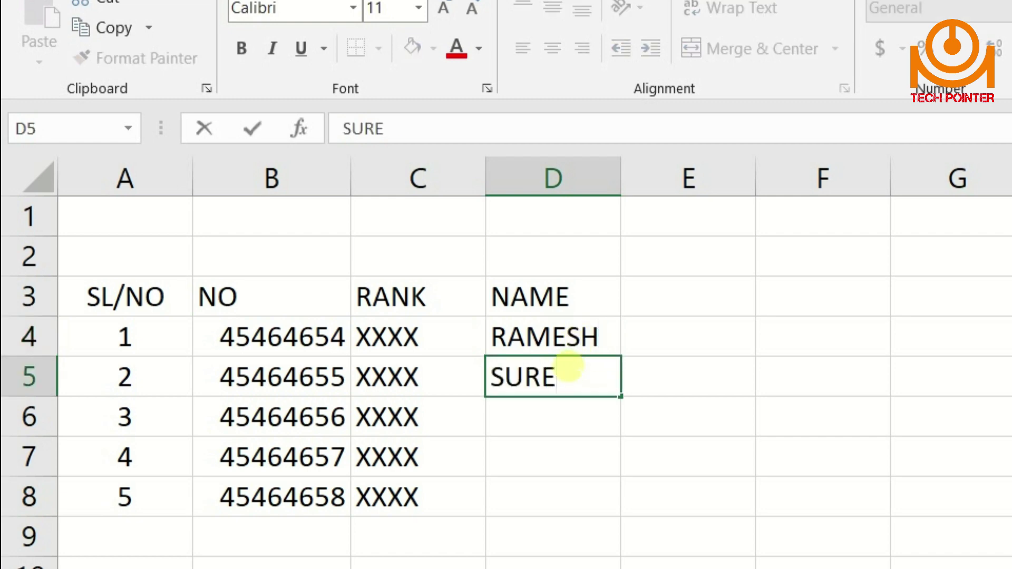
pyautogui.write('SH')
pyautogui.click(569, 416)
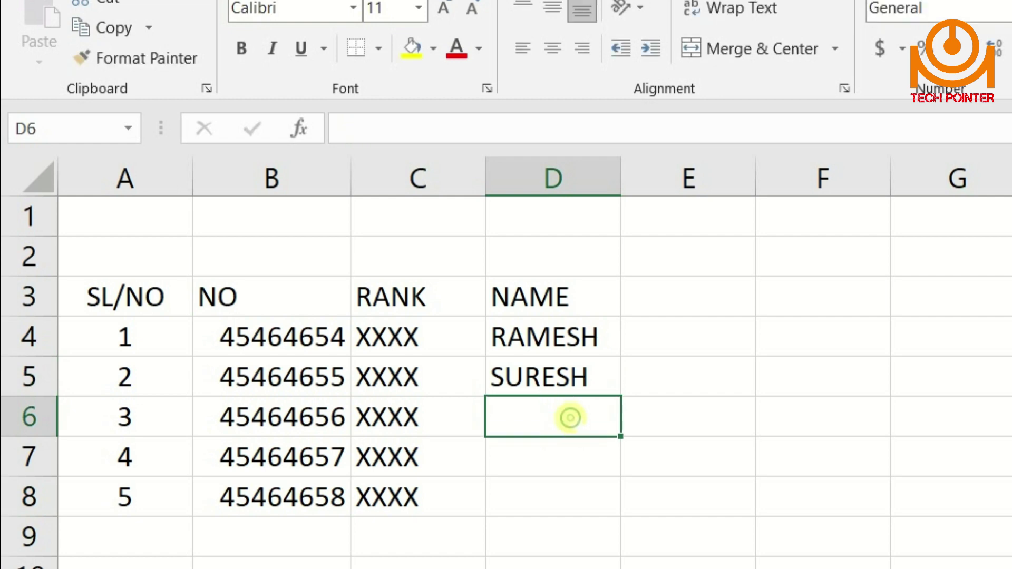
pyautogui.write('ANKITA')
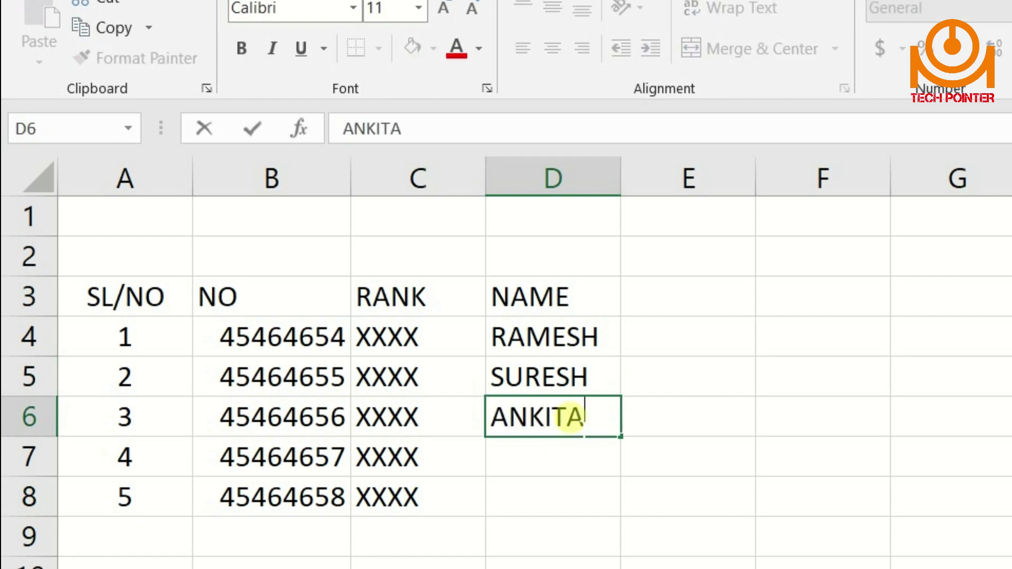
pyautogui.press('BackSpace')
pyautogui.click(564, 457)
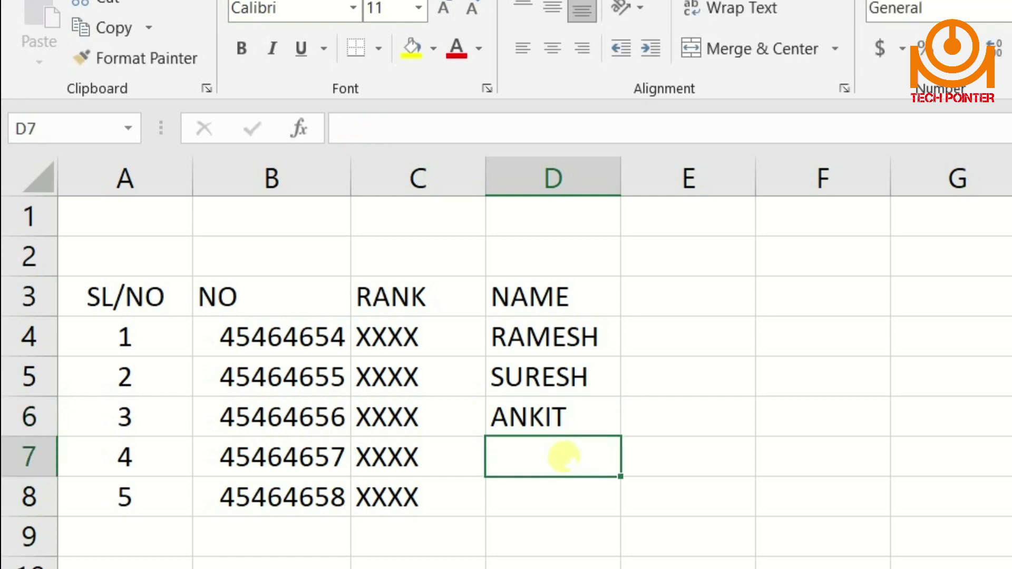
pyautogui.write('ARUN')
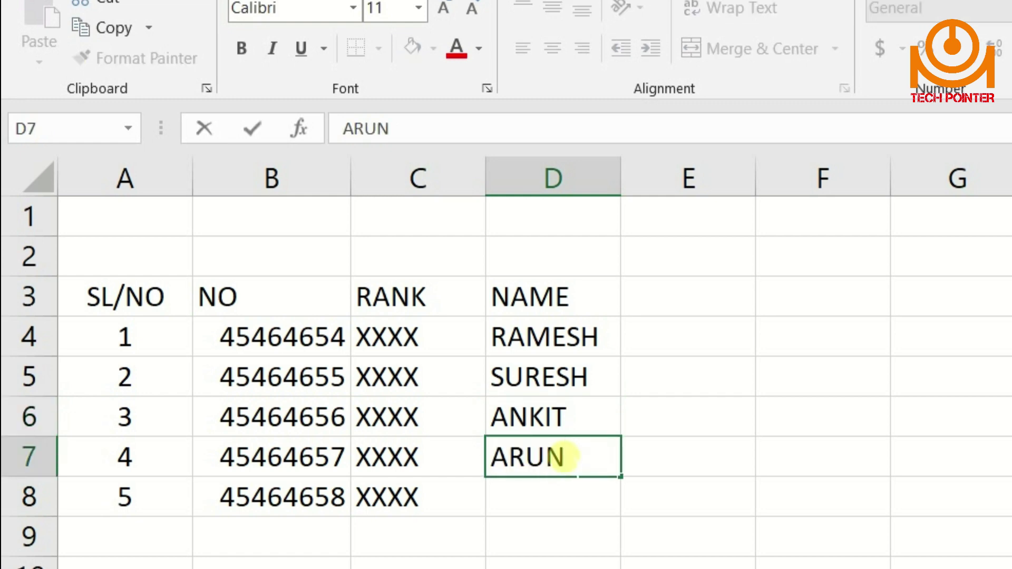
pyautogui.click(560, 497)
pyautogui.write('KISHAN')
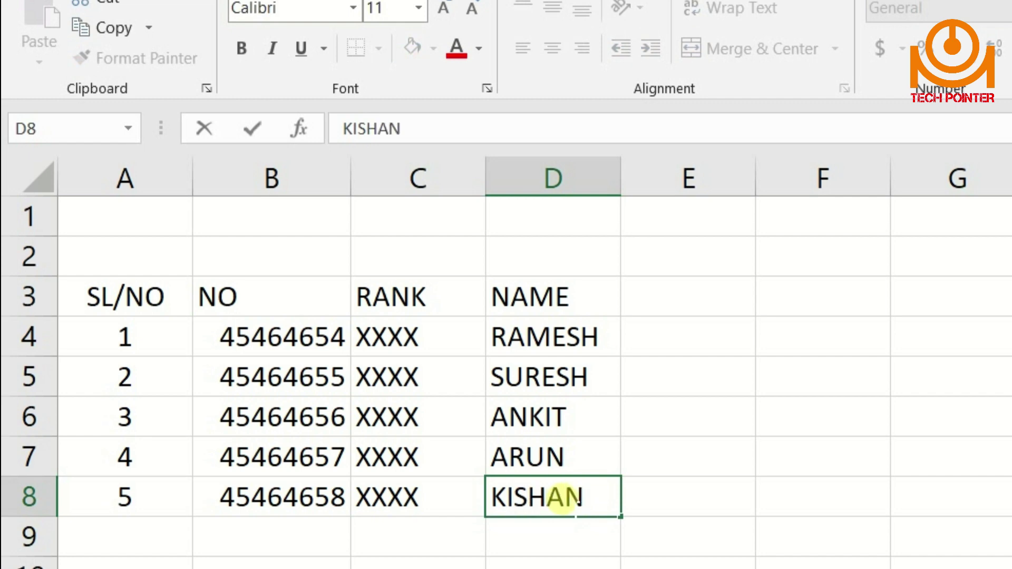
# Step: Fill the header row from A3 to L3 with the standard orange colour
pyautogui.moveTo(151, 298); pyautogui.dragTo(1011, 305)
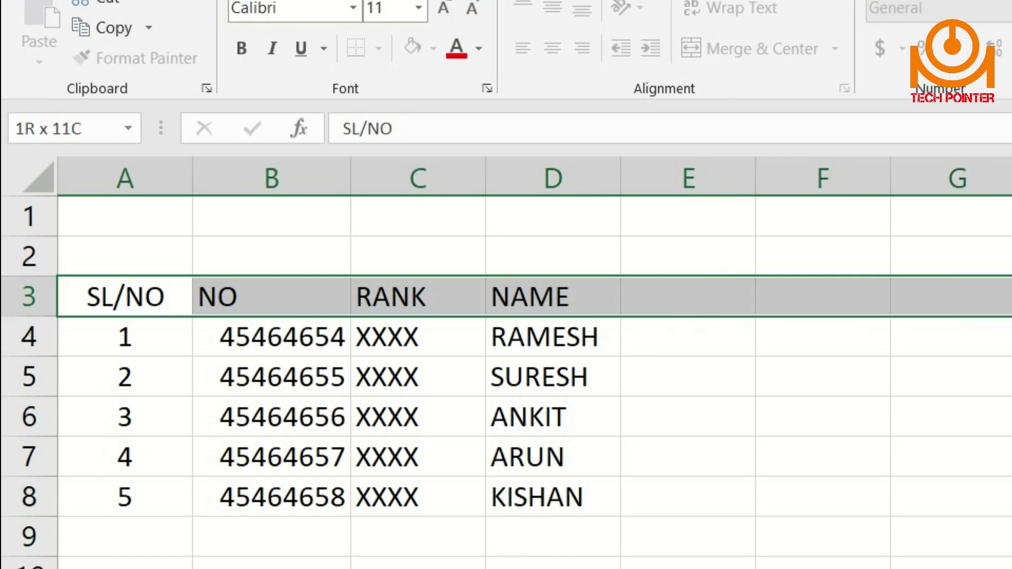
pyautogui.click(480, 49)
pyautogui.click(480, 49)
pyautogui.click(433, 48)
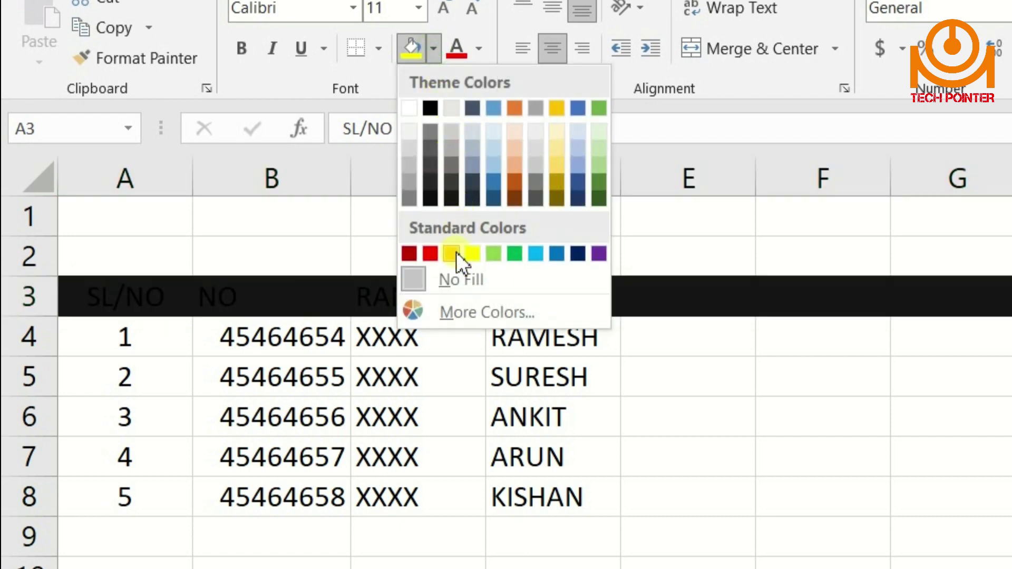
pyautogui.click(457, 255)
pyautogui.click(877, 524)
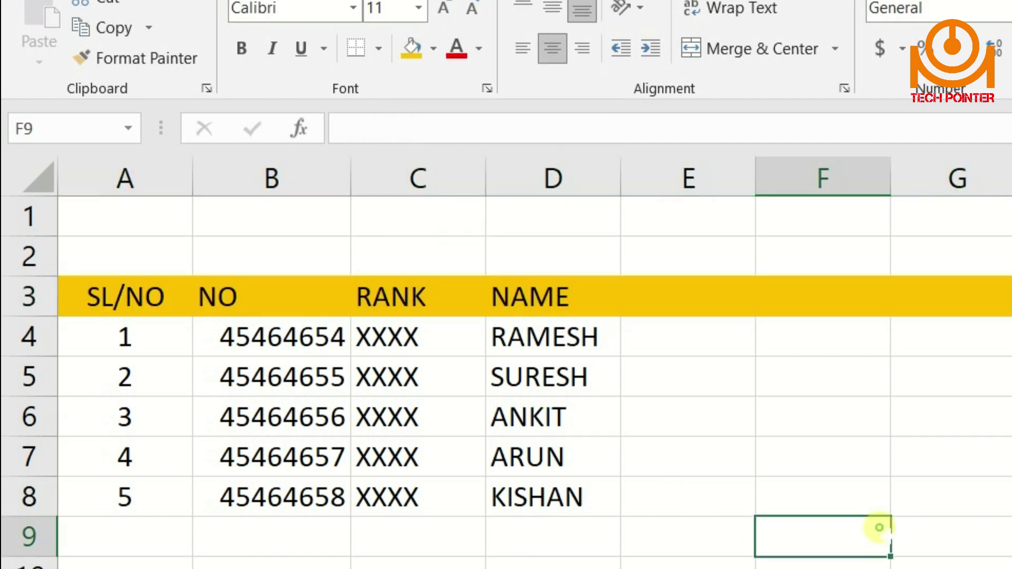
# Step: Enter 25 in cell E2 and the weekday SUN in cell E3
pyautogui.click(674, 364)
pyautogui.click(674, 308)
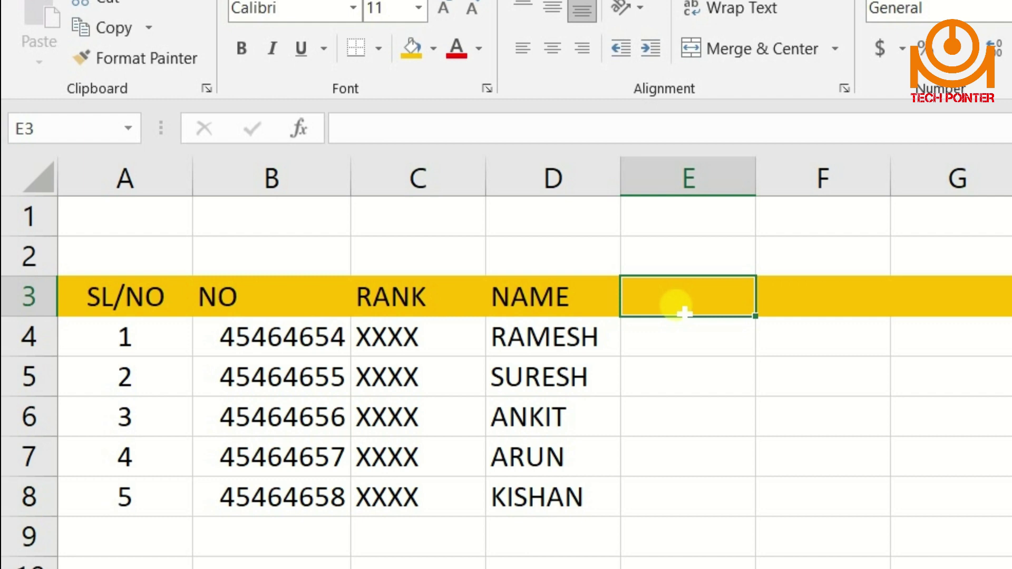
pyautogui.click(674, 324)
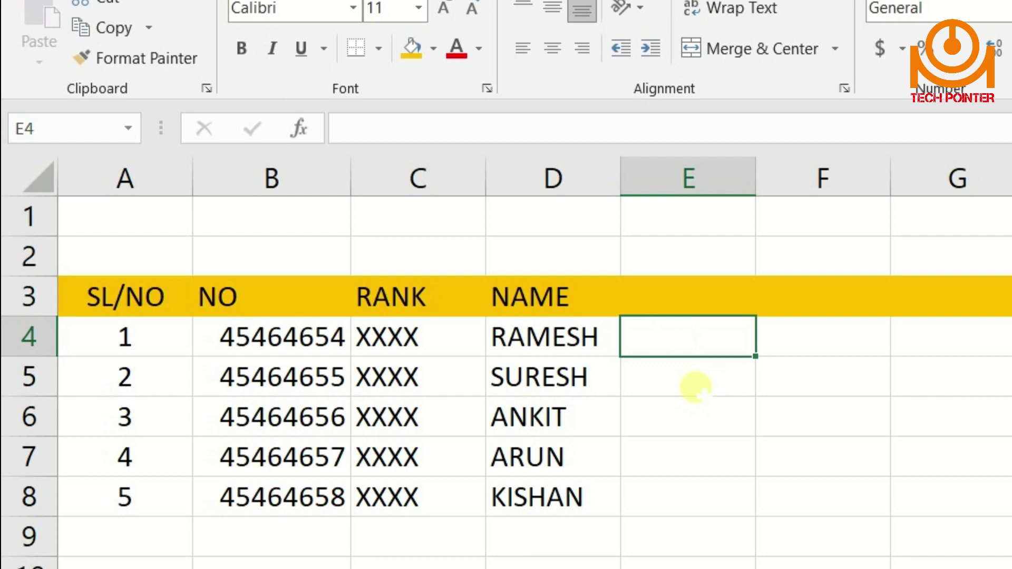
pyautogui.click(696, 263)
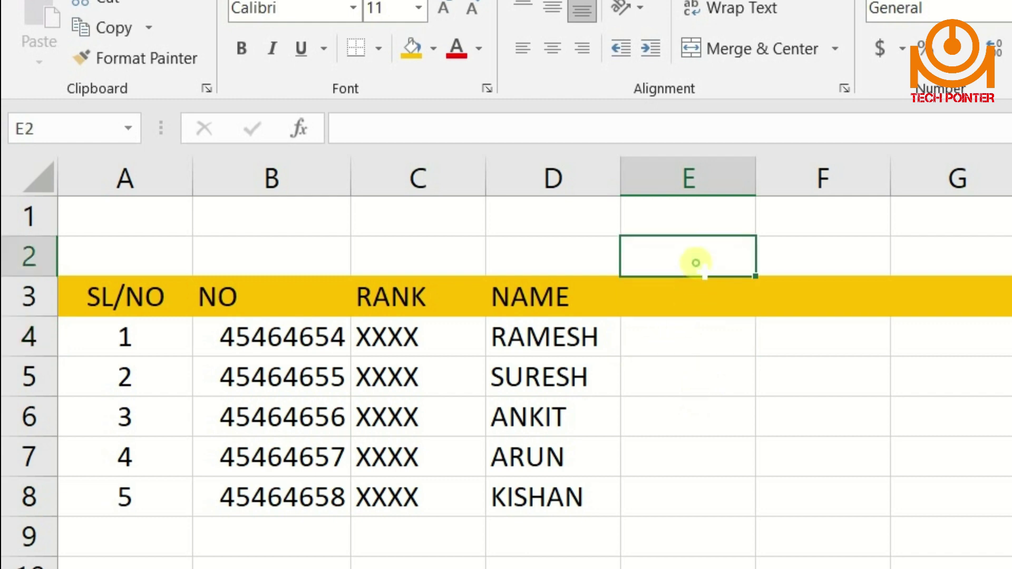
pyautogui.write('25')
pyautogui.click(689, 324)
pyautogui.click(695, 295)
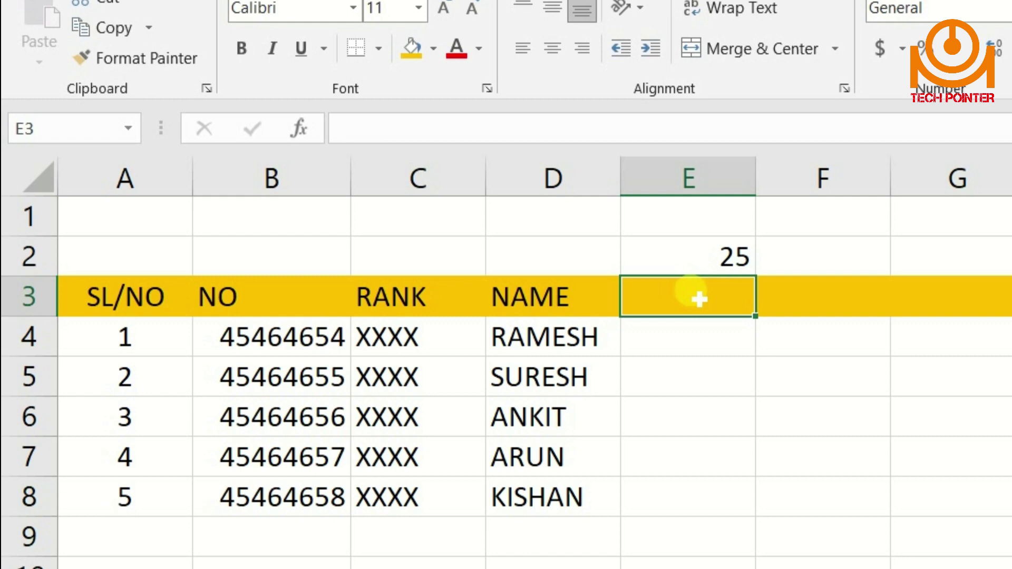
pyautogui.write('SUN')
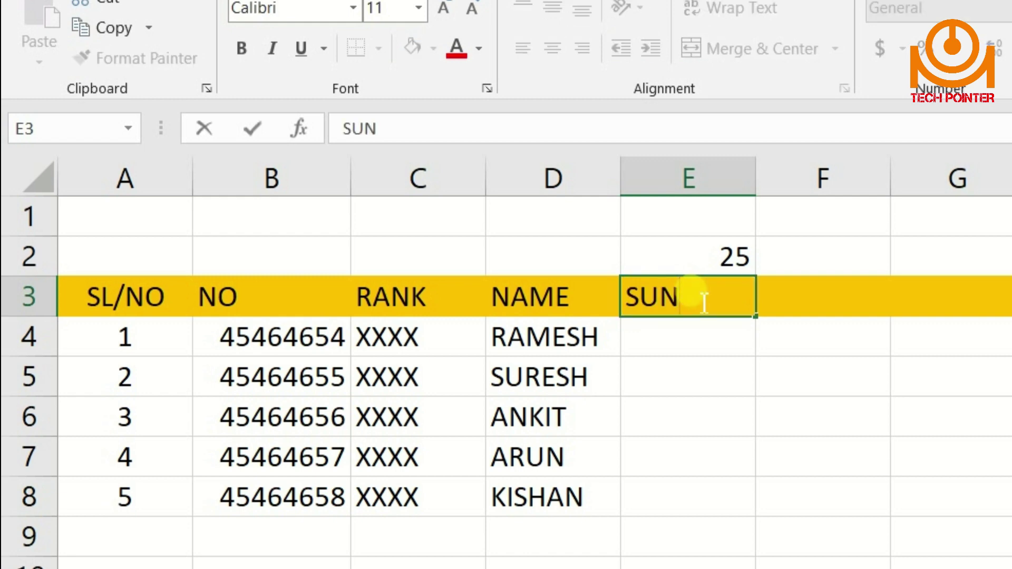
pyautogui.click(729, 350)
# Step: Extend the weekday series from E3 across row 3 to column AI
pyautogui.click(730, 298)
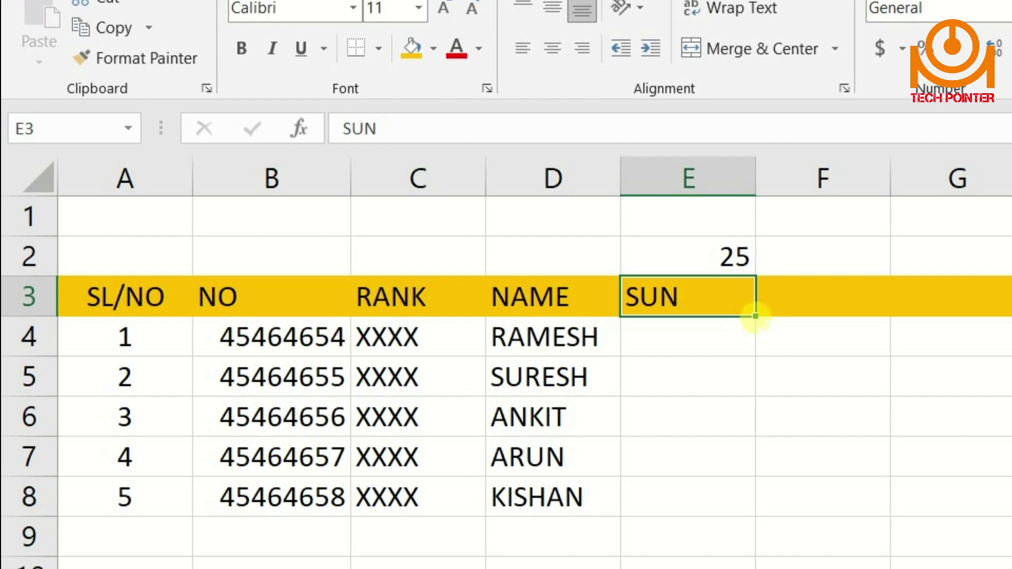
pyautogui.moveTo(755, 317); pyautogui.dragTo(1011, 311)
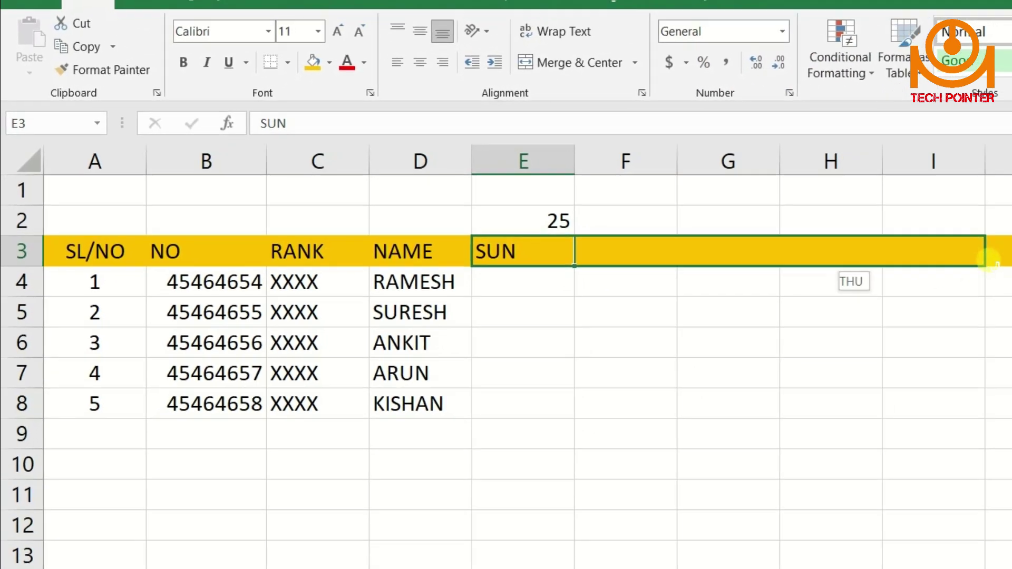
pyautogui.moveTo(992, 261); pyautogui.dragTo(1011, 257)
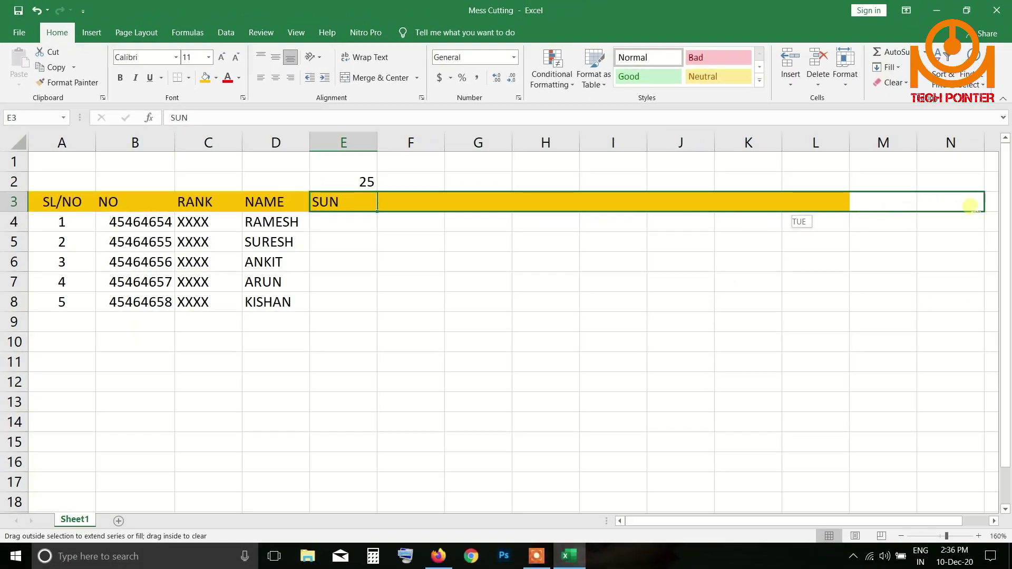
pyautogui.moveTo(970, 205); pyautogui.dragTo(890, 210)
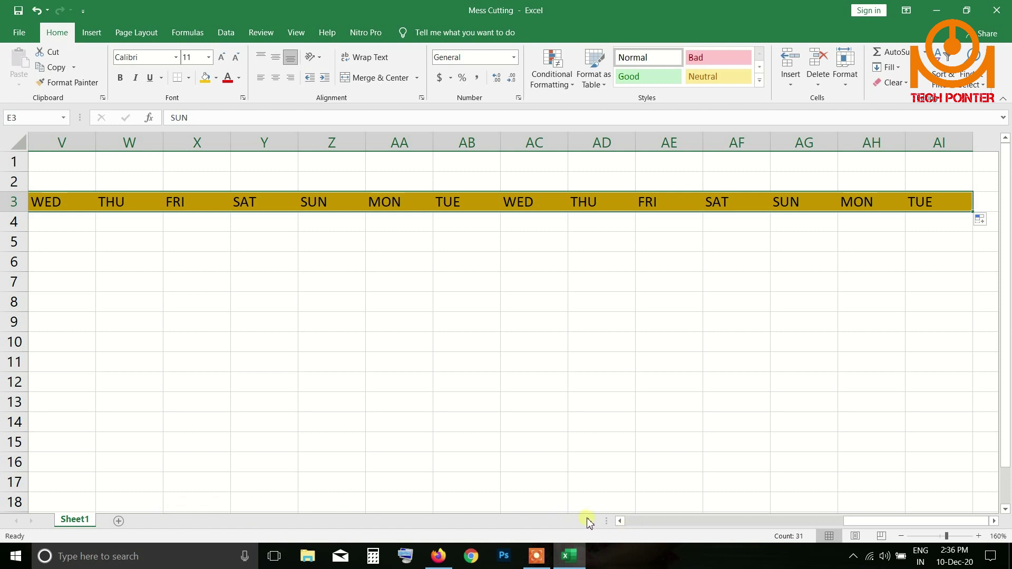
pyautogui.moveTo(620, 522); pyautogui.dragTo(620, 525)
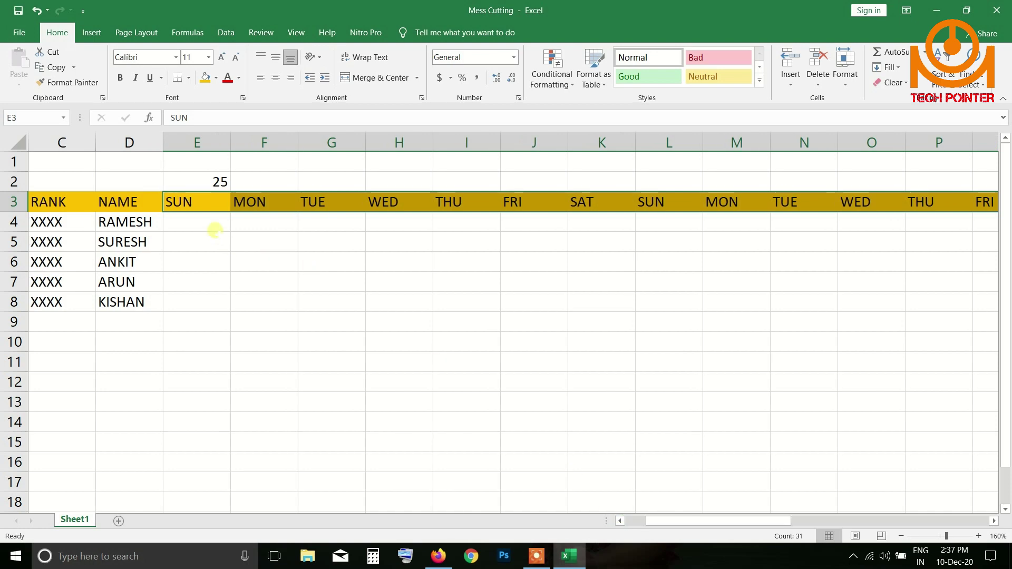
# Step: Enter 1 in E4 and fill the day numbers as a series up to 30 in AH4
pyautogui.click(209, 224)
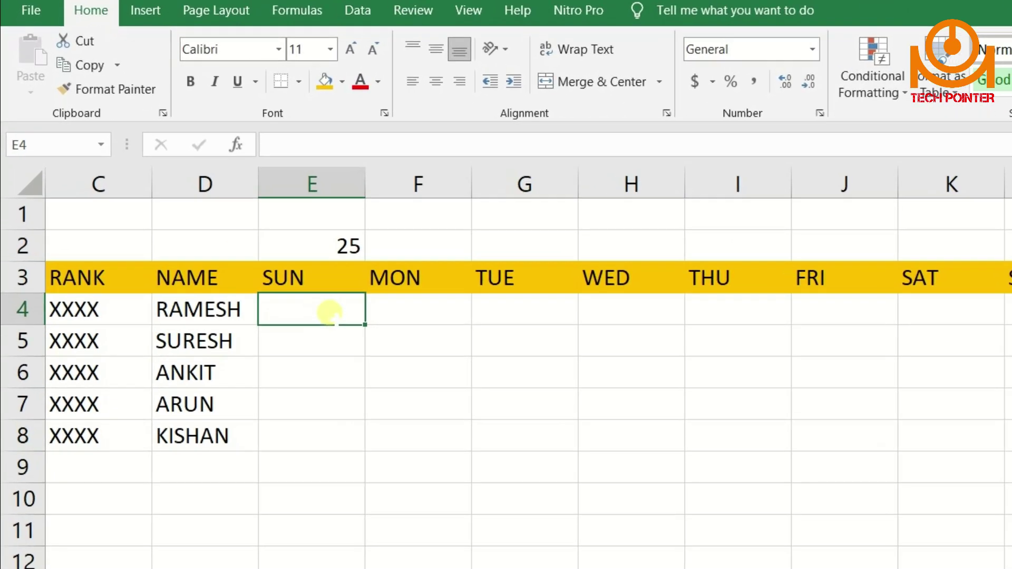
pyautogui.write('1')
pyautogui.click(377, 401)
pyautogui.click(372, 356)
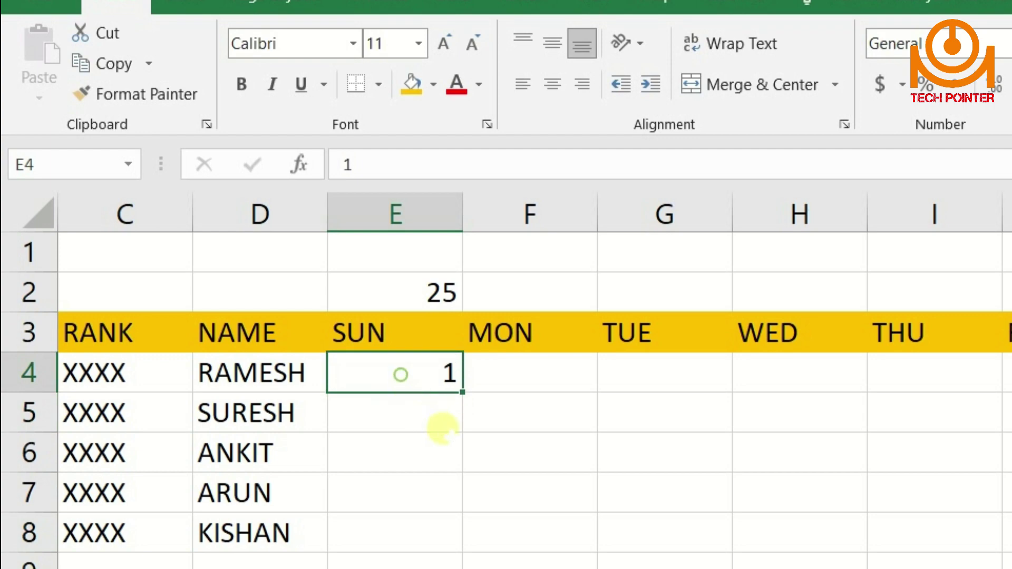
pyautogui.moveTo(463, 392); pyautogui.dragTo(854, 236)
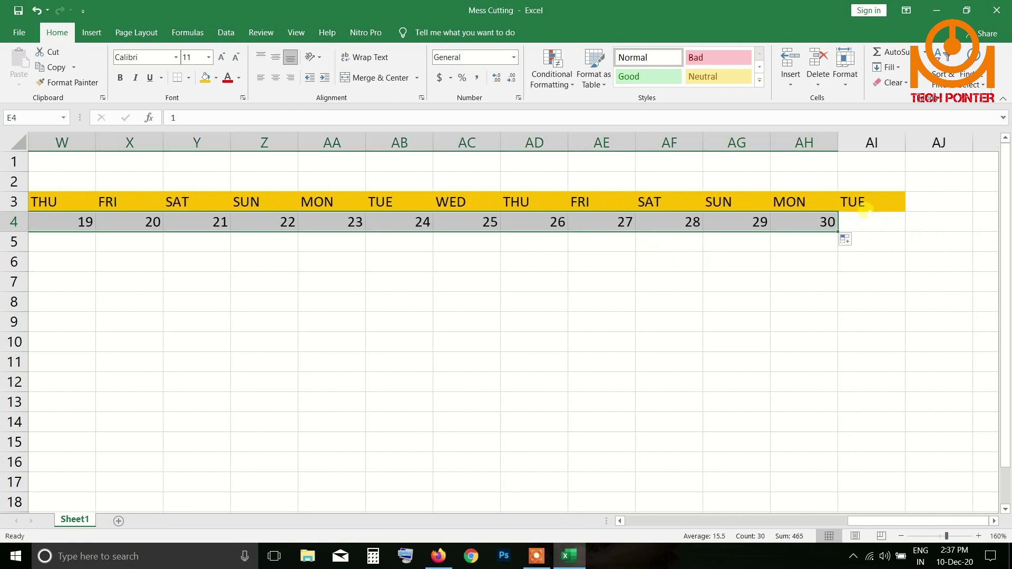
# Step: Delete the surplus TUE heading from cell AI3
pyautogui.click(865, 210)
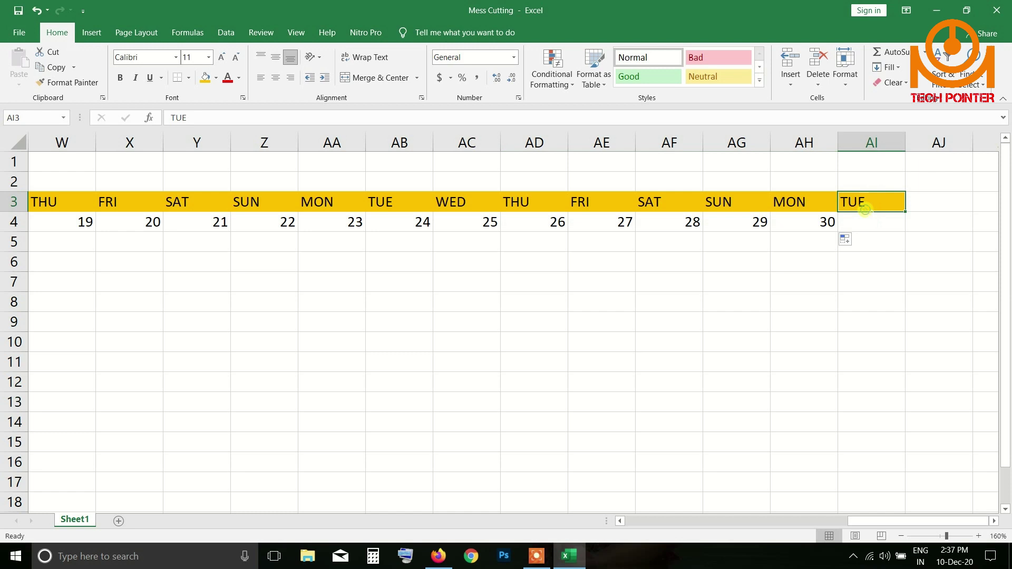
pyautogui.press('Delete')
pyautogui.click(823, 262)
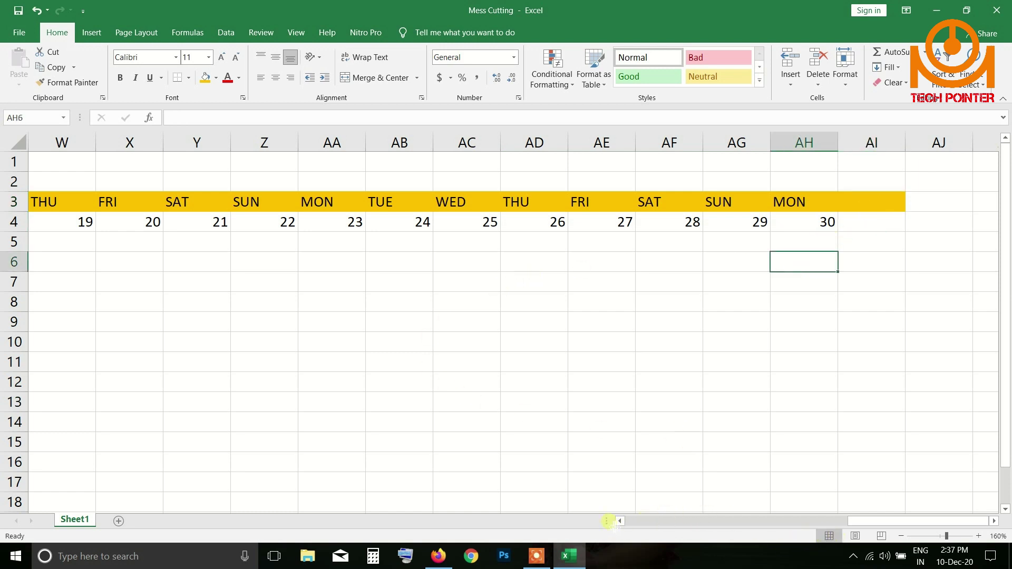
pyautogui.moveTo(619, 522); pyautogui.dragTo(619, 522)
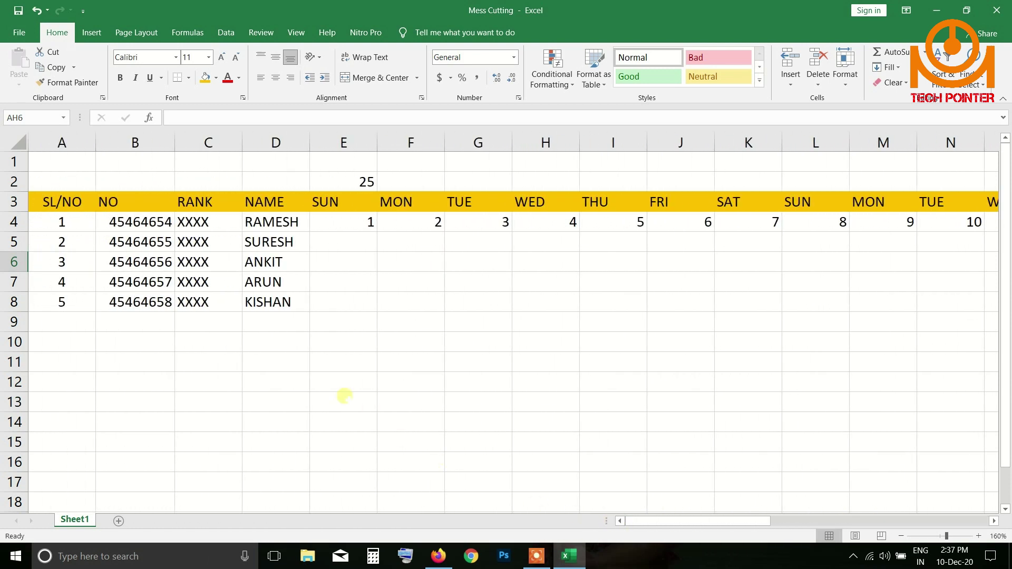
pyautogui.click(337, 205)
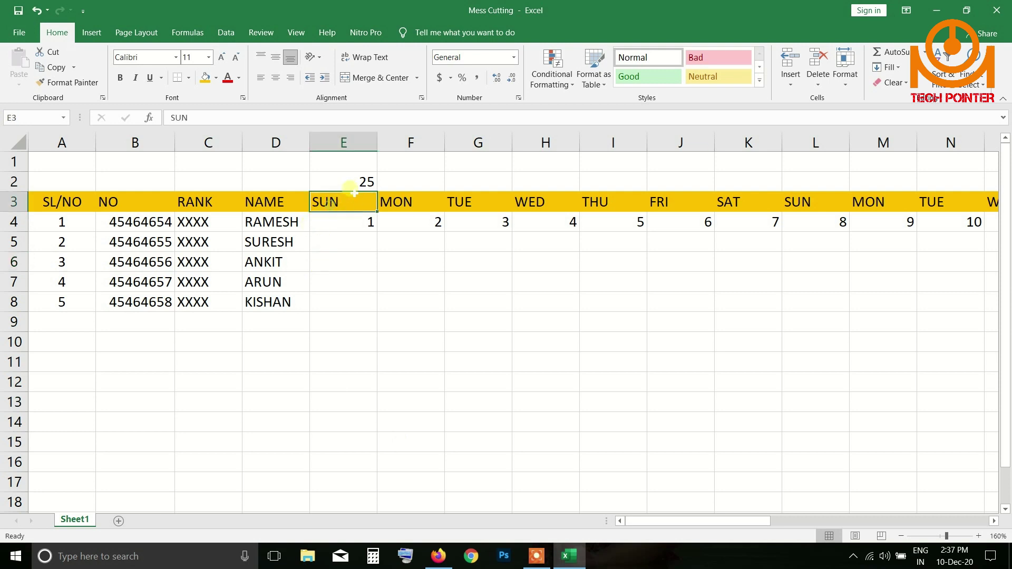
pyautogui.click(348, 207)
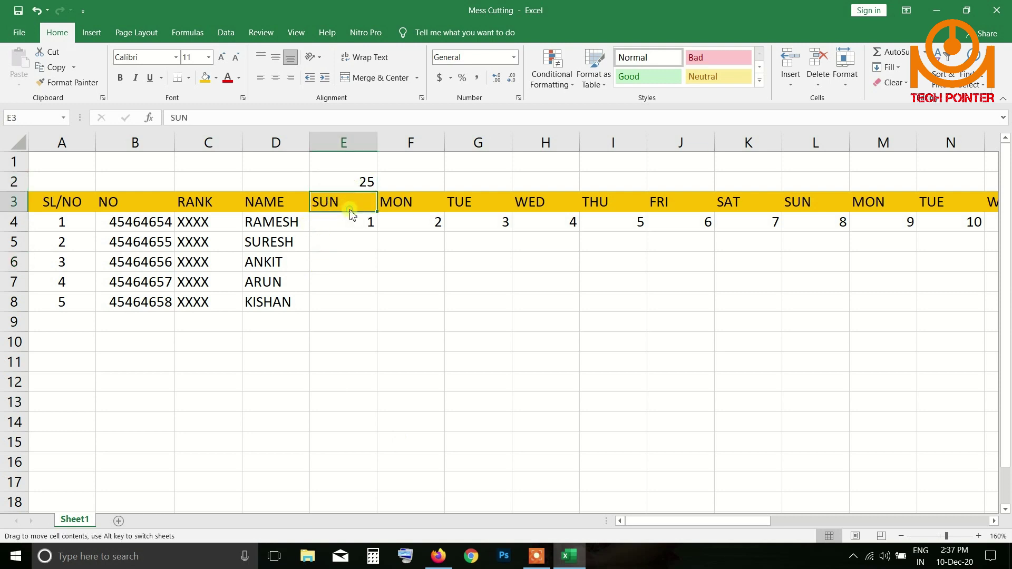
pyautogui.moveTo(352, 214); pyautogui.dragTo(343, 312)
pyautogui.hotkey('ctrl', 'z')
pyautogui.click(341, 241)
# Step: Fill the first Sunday column, cells E3 to E8, with the standard green colour
pyautogui.moveTo(340, 207); pyautogui.dragTo(346, 260)
pyautogui.moveTo(346, 203); pyautogui.dragTo(346, 300)
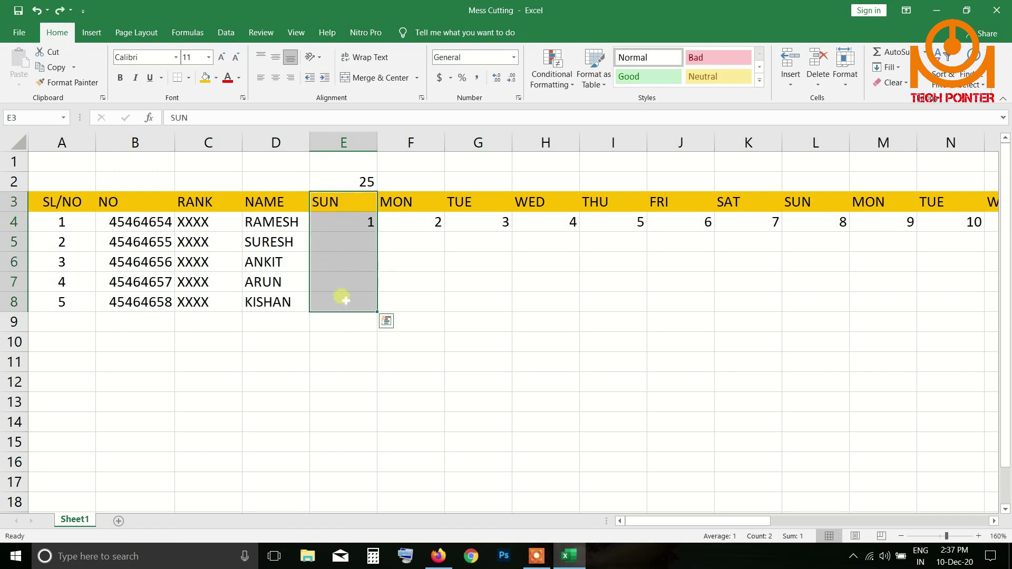
pyautogui.click(216, 77)
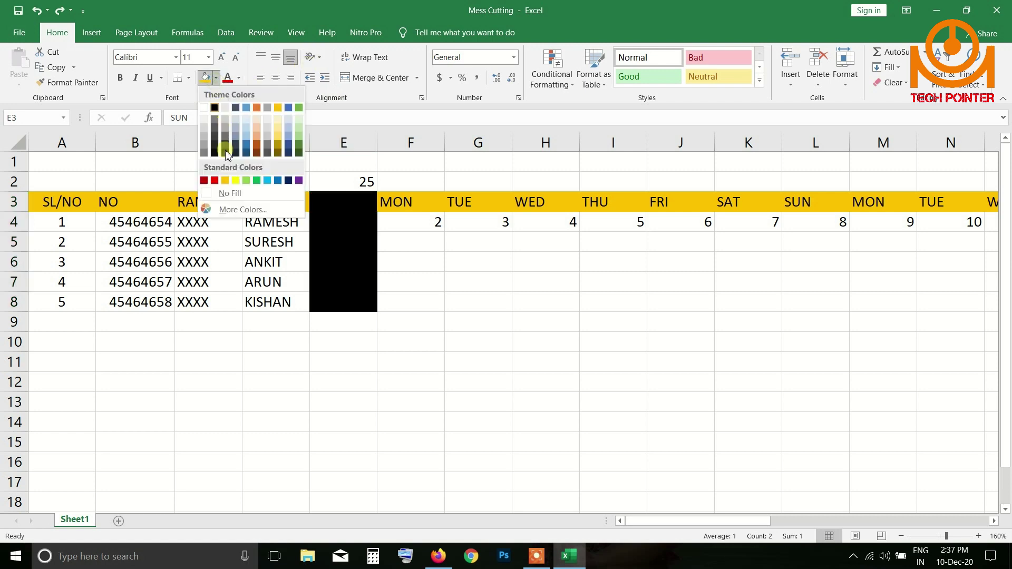
pyautogui.click(256, 181)
pyautogui.click(403, 238)
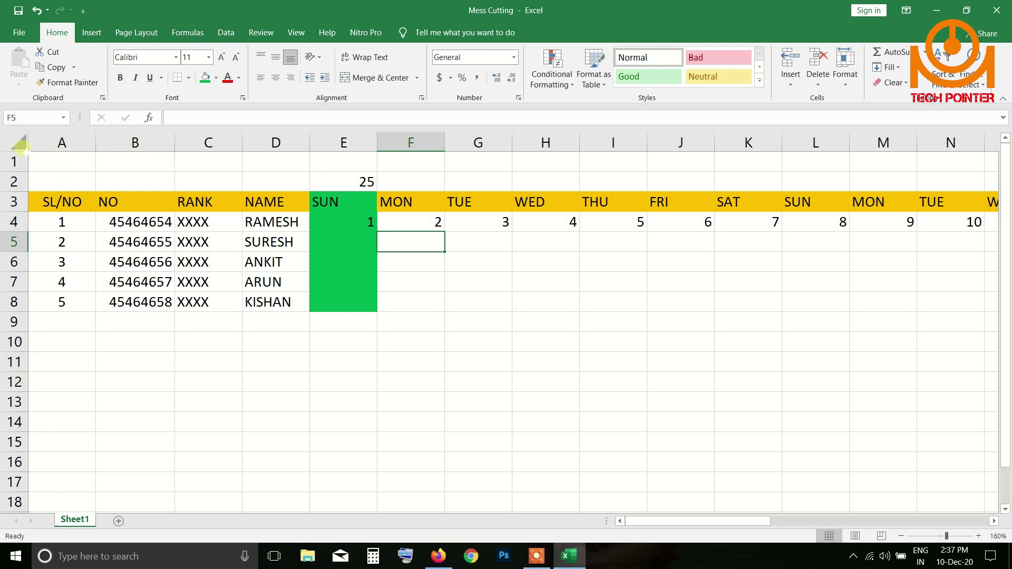
# Step: Center the contents of all cells in the worksheet horizontally
pyautogui.click(19, 144)
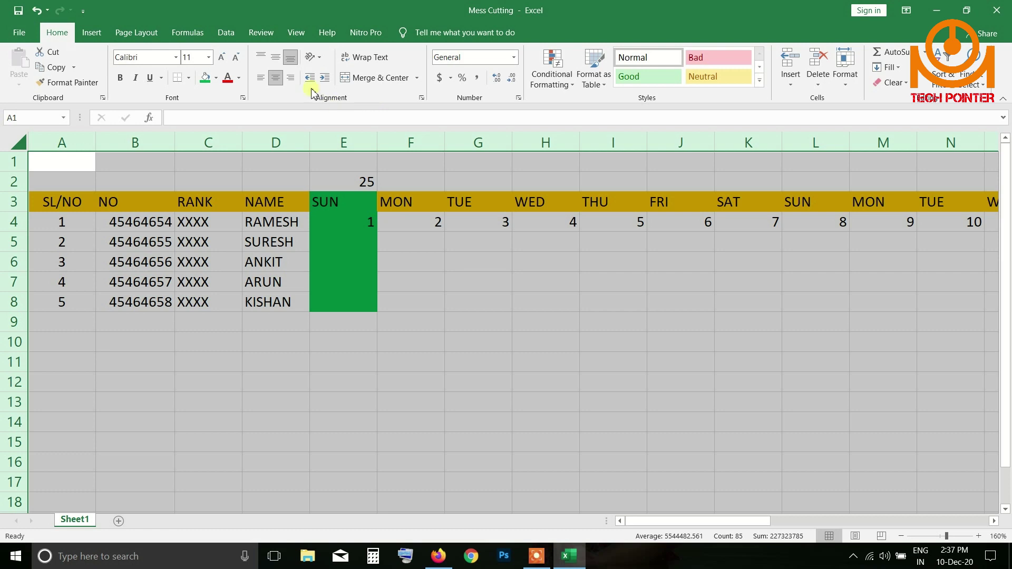
pyautogui.click(275, 78)
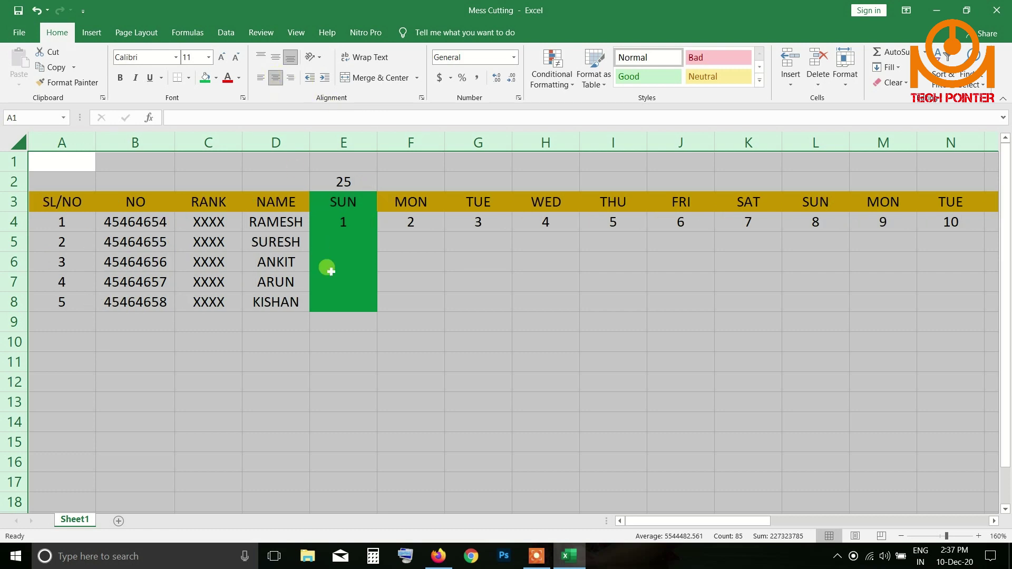
pyautogui.click(338, 269)
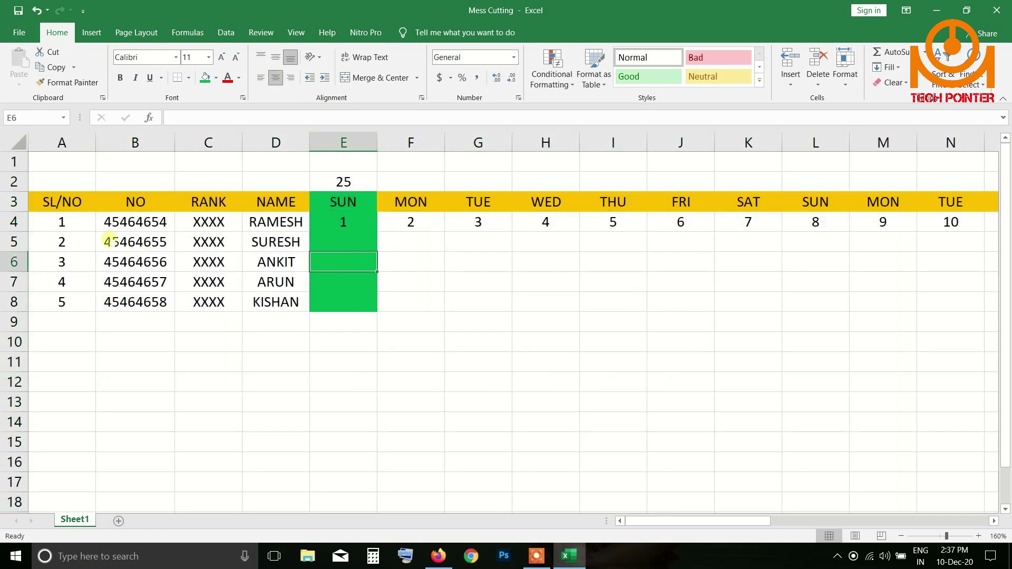
pyautogui.click(188, 223)
pyautogui.click(272, 226)
pyautogui.click(339, 231)
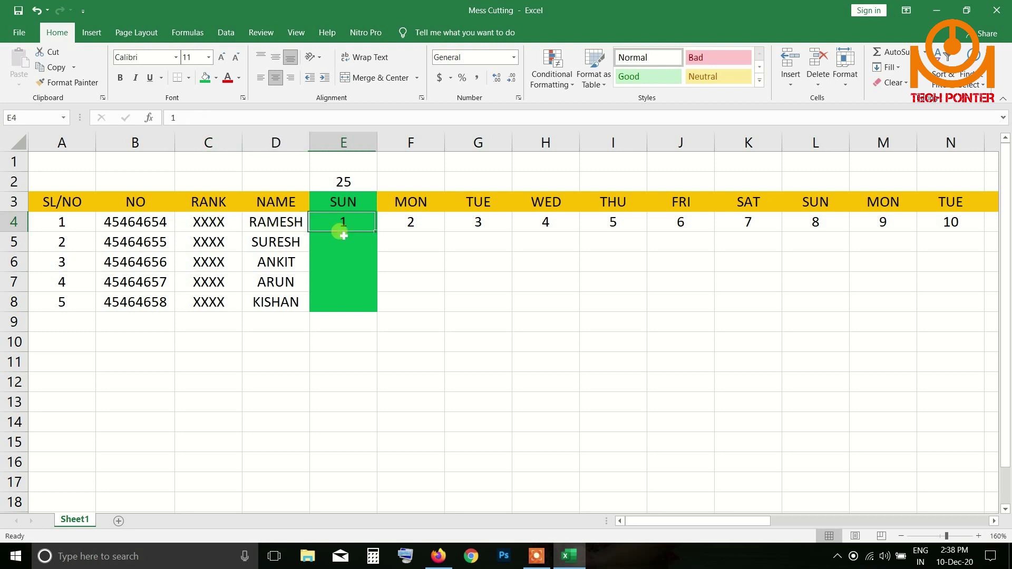
pyautogui.click(285, 282)
pyautogui.click(384, 316)
pyautogui.click(345, 245)
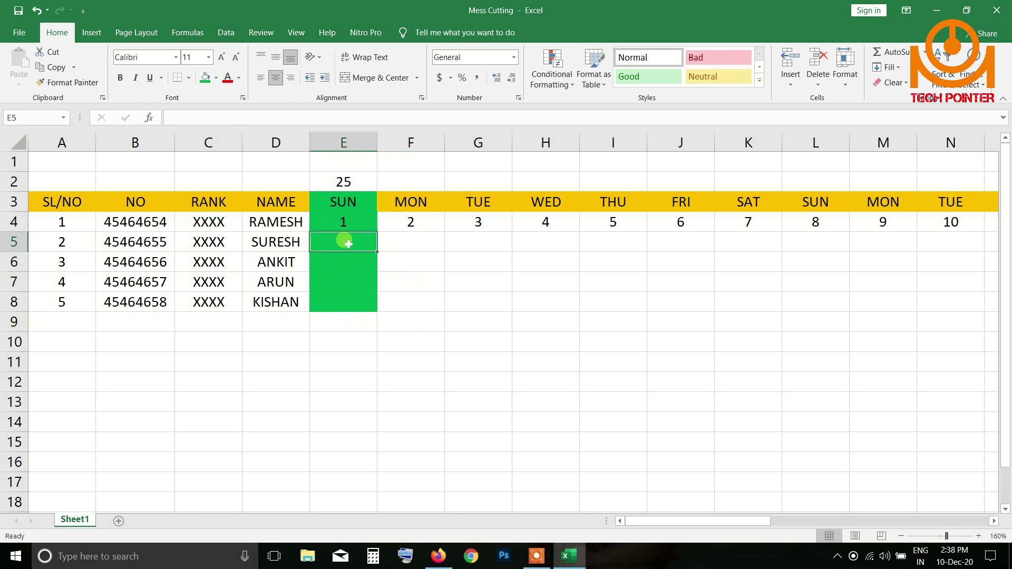
pyautogui.click(343, 226)
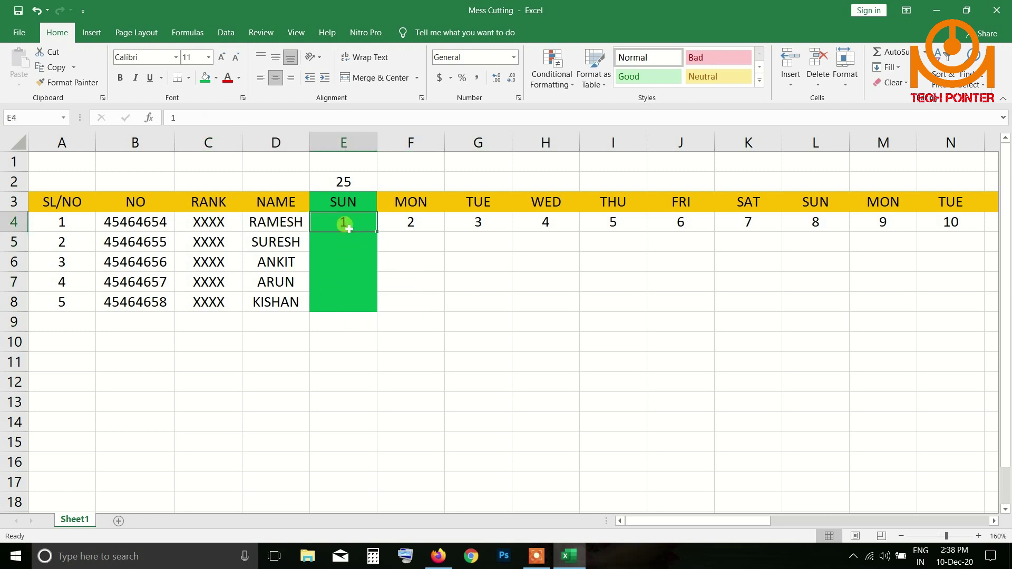
pyautogui.click(354, 249)
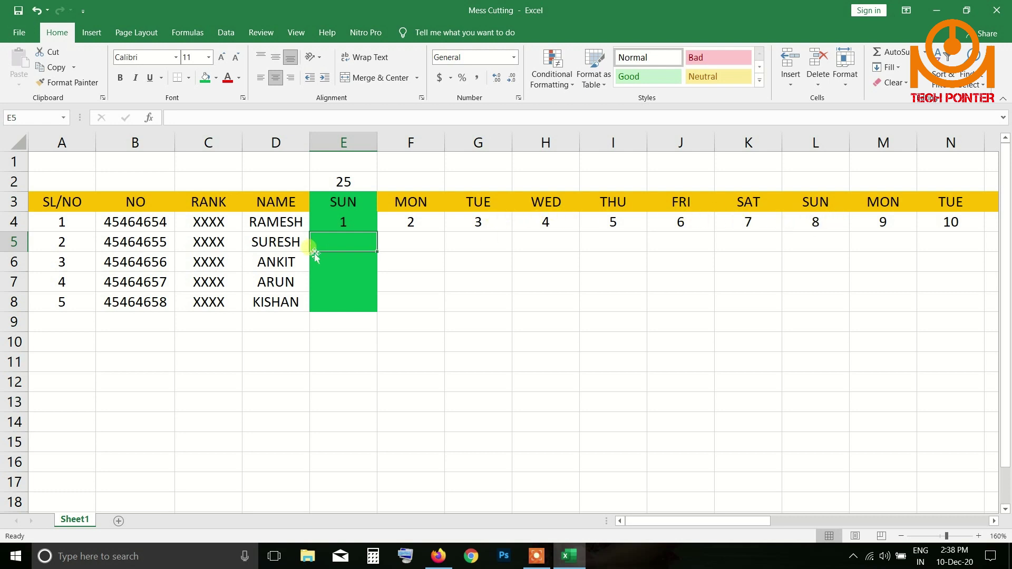
# Step: Fill the columns for days 8 and 14, cells L3 to L8 and R3 to R8, with green
pyautogui.moveTo(826, 207); pyautogui.dragTo(819, 300)
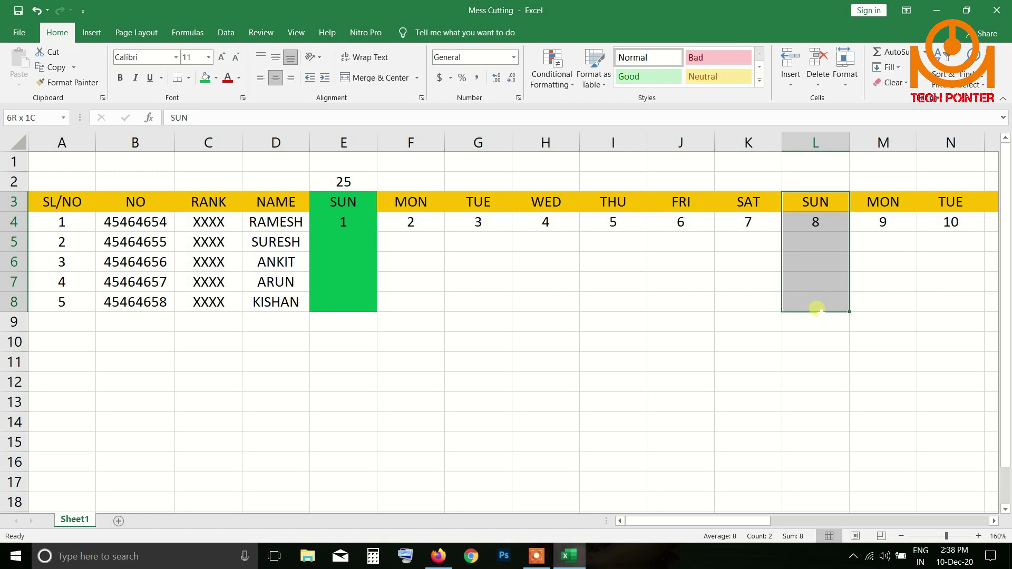
pyautogui.click(209, 83)
pyautogui.moveTo(654, 521); pyautogui.dragTo(773, 521)
pyautogui.moveTo(472, 201); pyautogui.dragTo(474, 298)
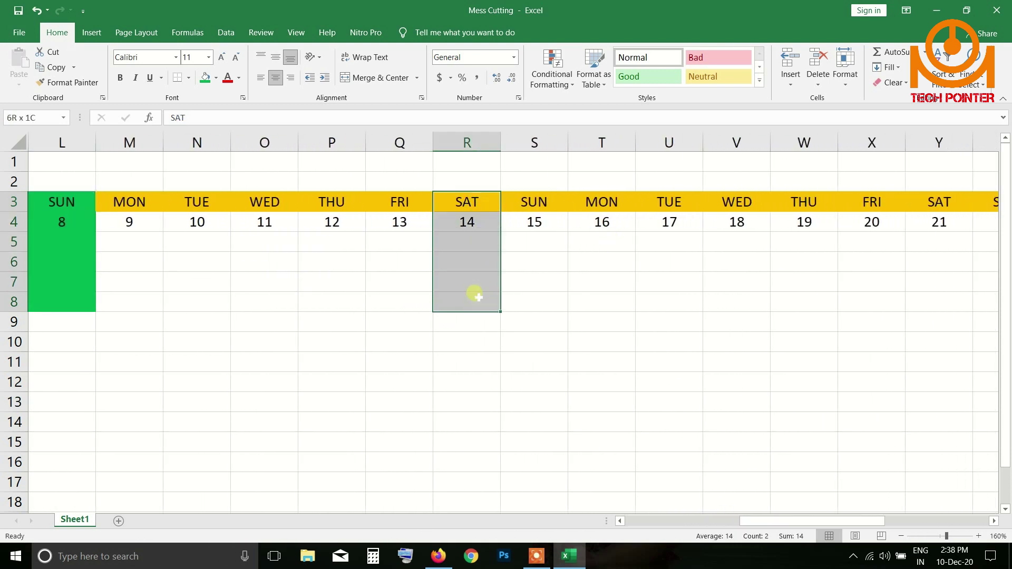
pyautogui.click(205, 79)
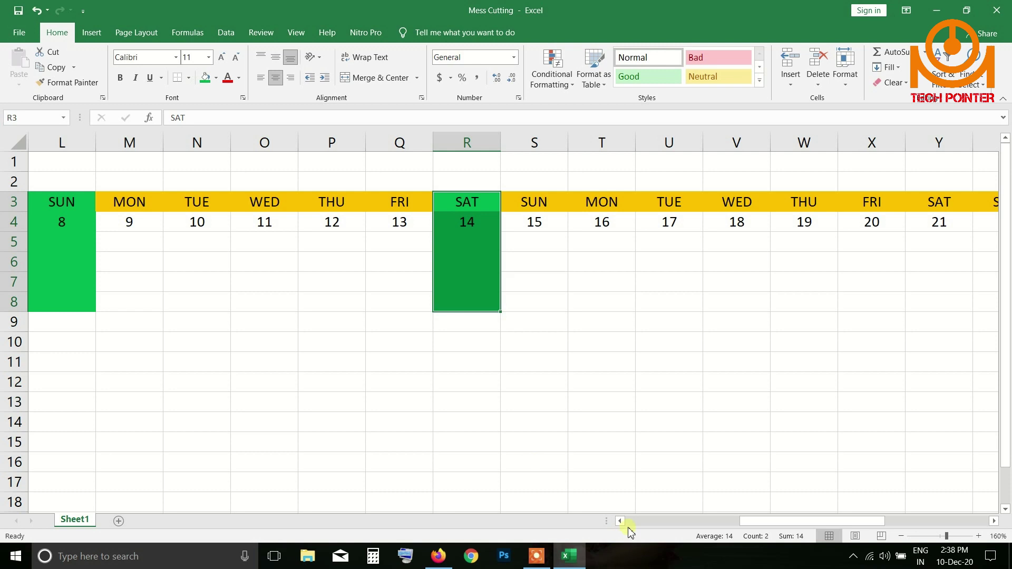
# Step: Fill the Sunday columns for days 22 and 29, cells Z3 to Z8 and AG3 to AG8, with green
pyautogui.moveTo(757, 525); pyautogui.dragTo(831, 525)
pyautogui.moveTo(546, 209); pyautogui.dragTo(544, 305)
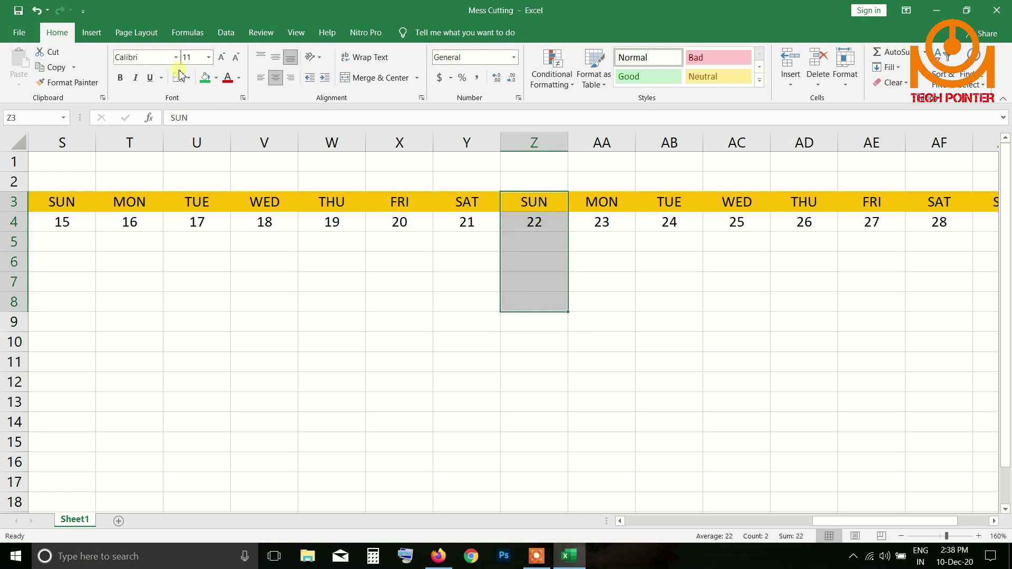
pyautogui.click(205, 78)
pyautogui.moveTo(820, 526); pyautogui.dragTo(852, 525)
pyautogui.moveTo(811, 209); pyautogui.dragTo(814, 307)
pyautogui.click(205, 78)
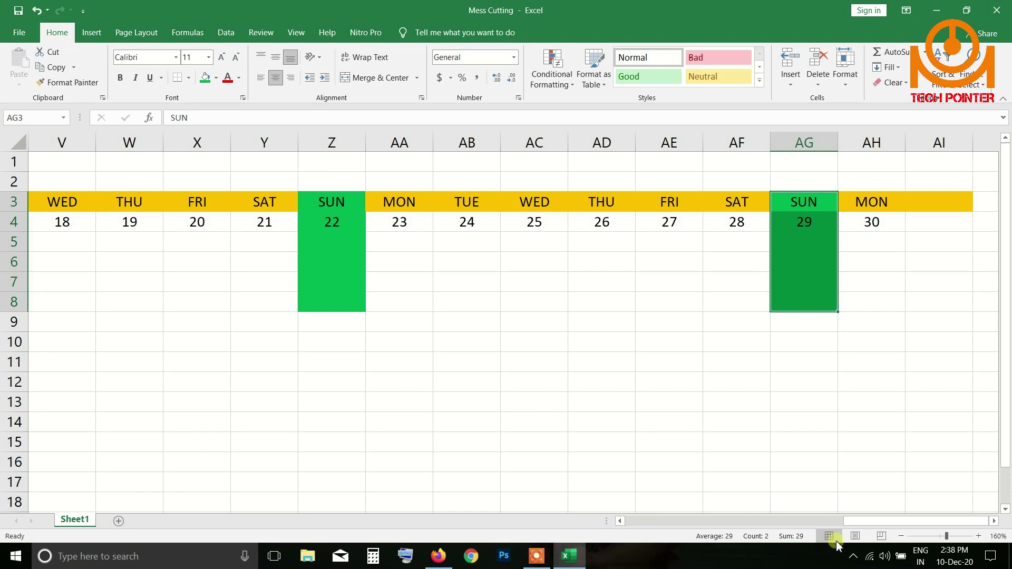
pyautogui.moveTo(845, 526); pyautogui.dragTo(626, 525)
pyautogui.click(413, 246)
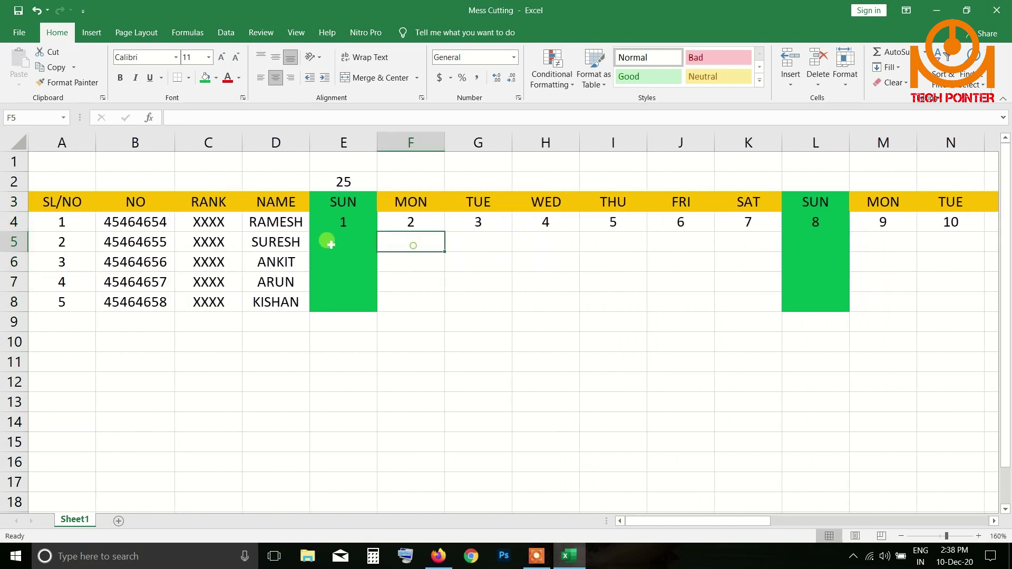
# Step: Apply All Borders to the personnel and date grid in cells A4 to AI8
pyautogui.moveTo(52, 222); pyautogui.dragTo(896, 302)
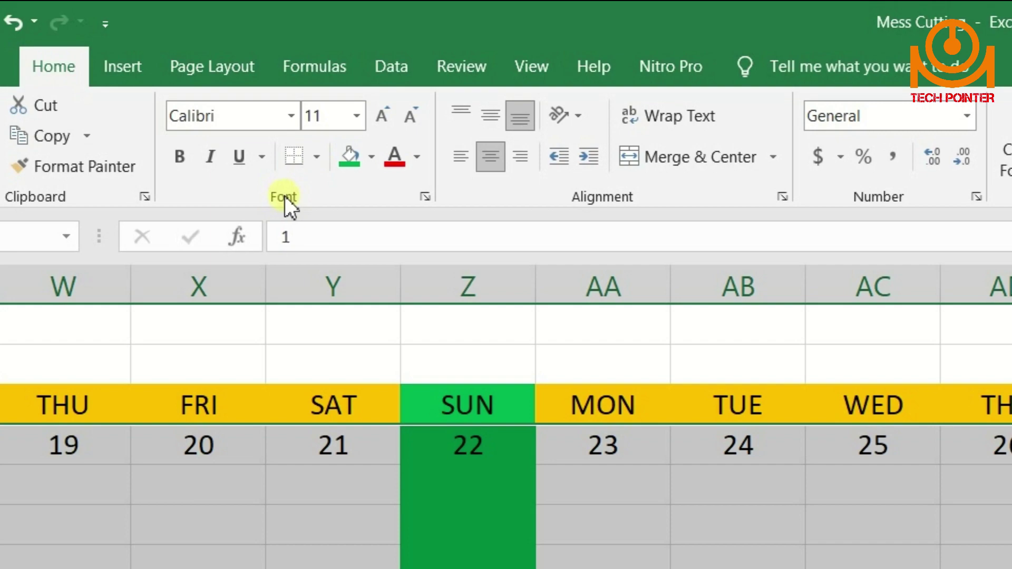
pyautogui.click(316, 159)
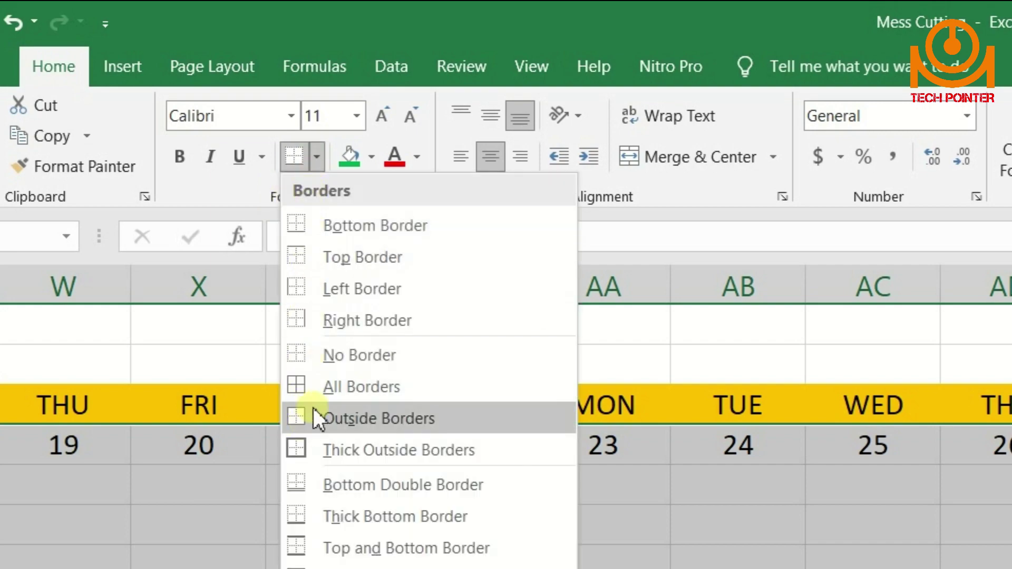
pyautogui.click(316, 394)
pyautogui.hscroll(-10, 317, 395)
pyautogui.click(387, 559)
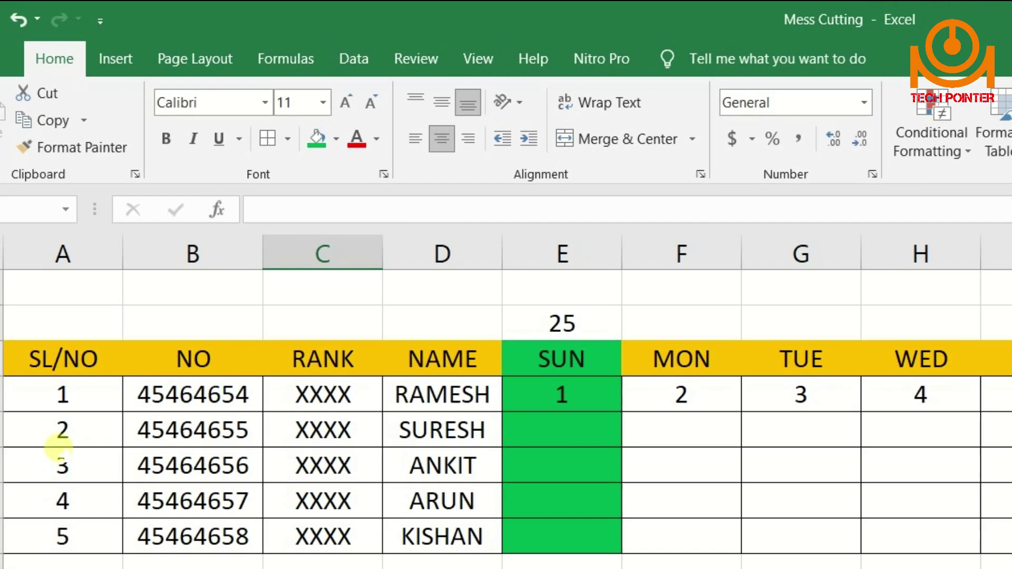
pyautogui.moveTo(64, 446); pyautogui.dragTo(330, 537)
pyautogui.moveTo(200, 305); pyautogui.dragTo(345, 301)
pyautogui.click(388, 302)
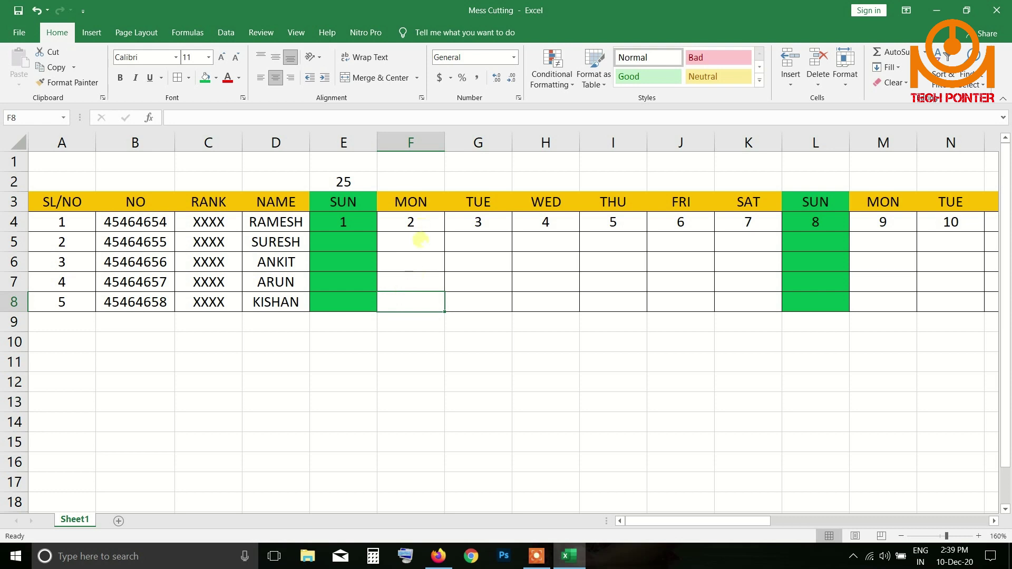
pyautogui.click(341, 243)
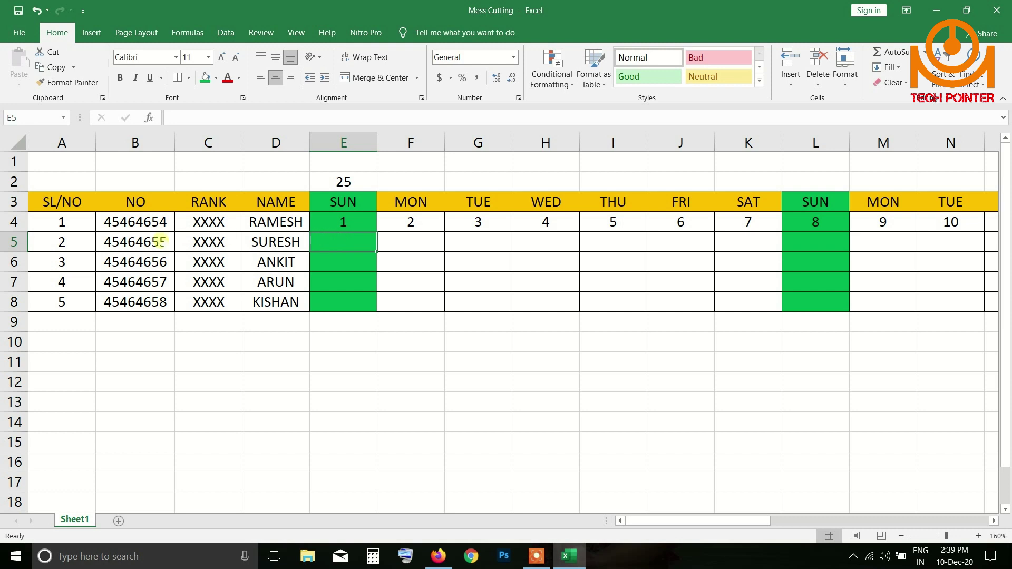
pyautogui.click(295, 242)
# Step: Enter P for days 1 to 5 in the serial number 2 row, cells E5 to I5
pyautogui.click(337, 244)
pyautogui.write('P')
pyautogui.click(400, 244)
pyautogui.write('P')
pyautogui.click(465, 242)
pyautogui.write('P')
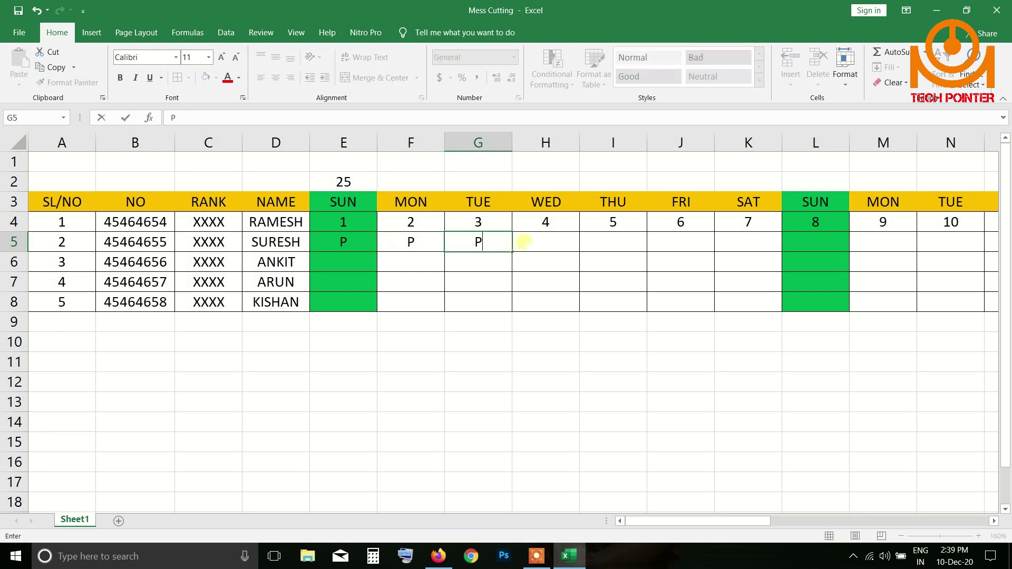
pyautogui.click(531, 244)
pyautogui.write('P')
pyautogui.click(593, 244)
pyautogui.write('P')
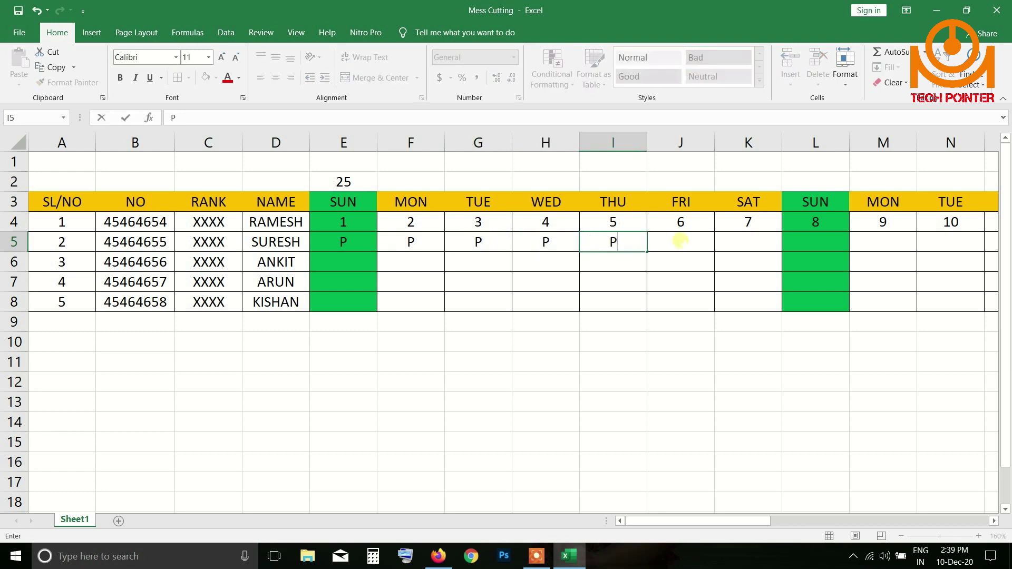
# Step: Enter A for days 6 to 9 in cells J5 to M5
pyautogui.click(680, 240)
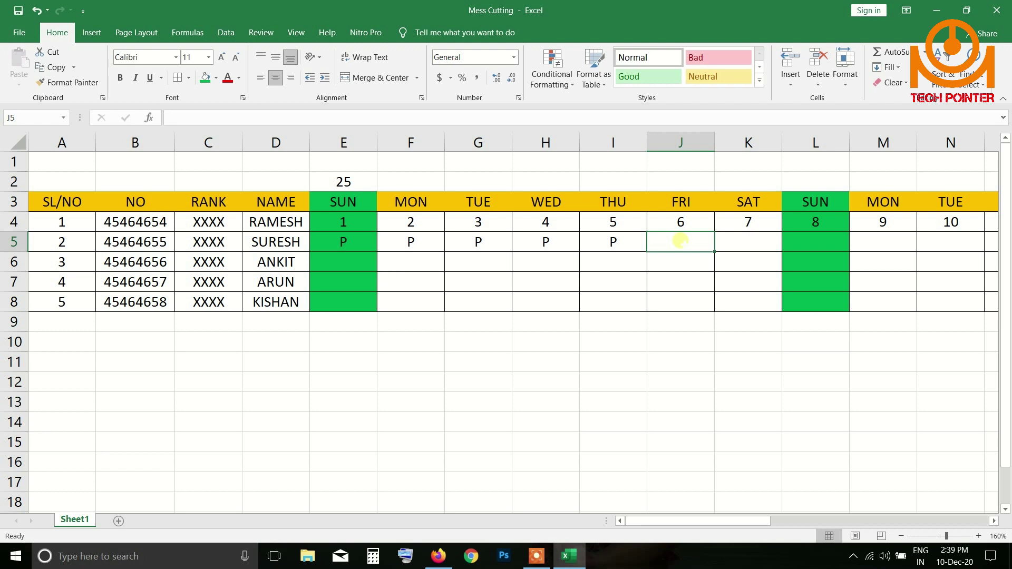
pyautogui.write('A')
pyautogui.click(723, 240)
pyautogui.write('A')
pyautogui.click(816, 244)
pyautogui.write('A')
pyautogui.click(878, 244)
pyautogui.write('A')
# Step: Enter P for days 10 and 11 in cells N5 and O5
pyautogui.moveTo(666, 522); pyautogui.dragTo(718, 520)
pyautogui.click(602, 242)
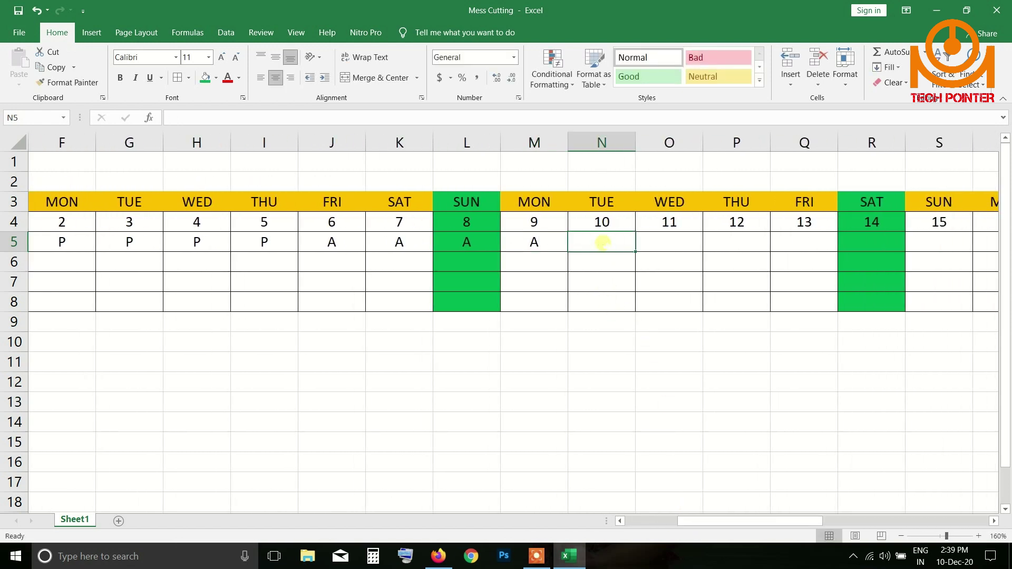
pyautogui.write('P')
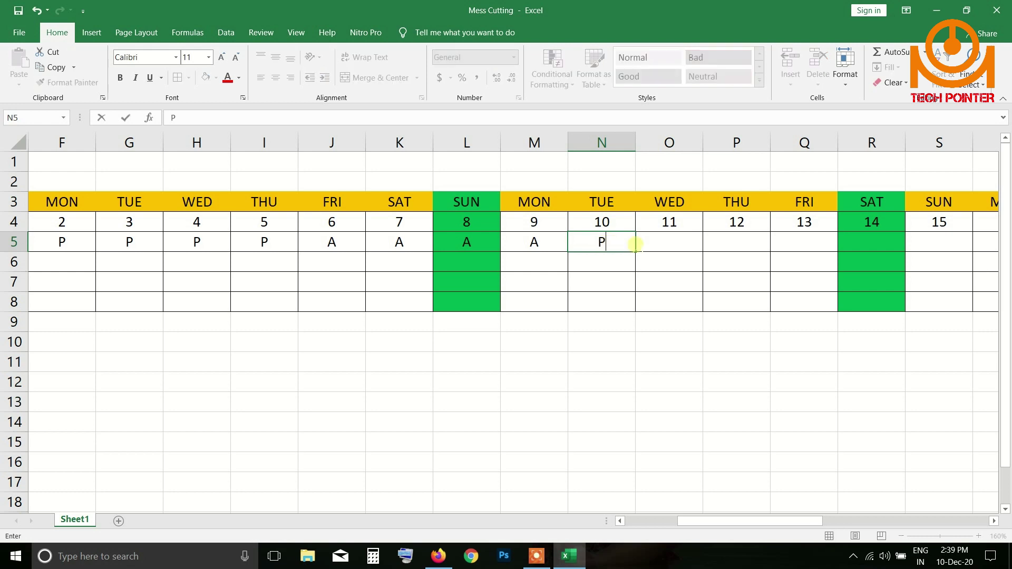
pyautogui.click(653, 243)
pyautogui.write('P')
# Step: Mark days 12 to 14 by entering H in P5, P in Q5 and A in R5
pyautogui.click(743, 240)
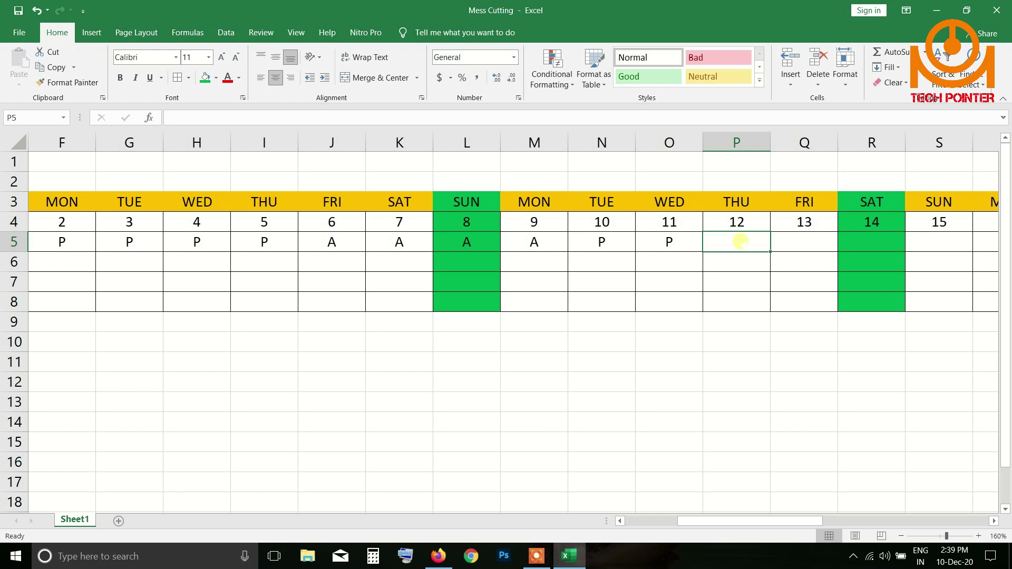
pyautogui.write('H')
pyautogui.click(802, 246)
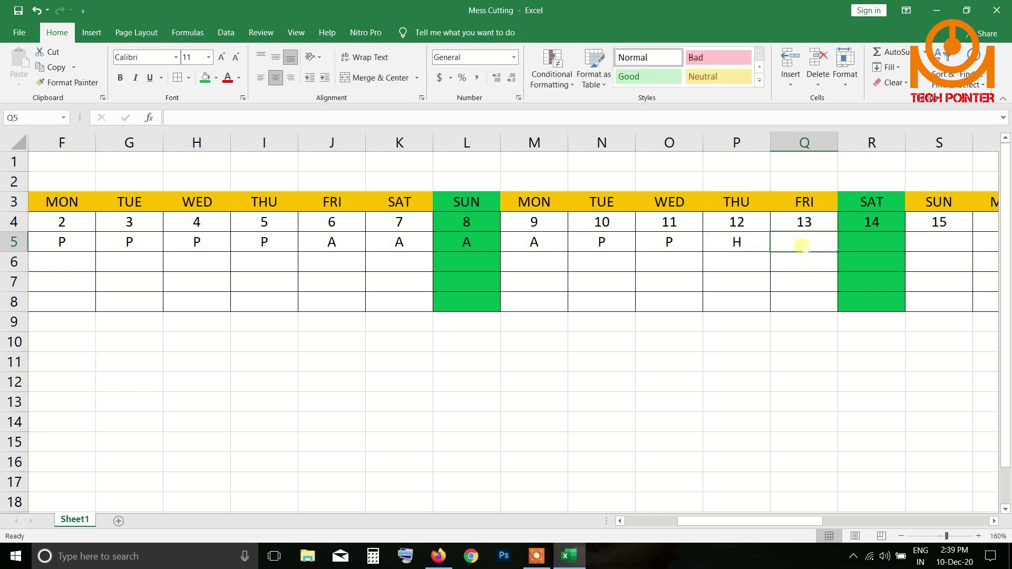
pyautogui.write('P')
pyautogui.moveTo(737, 522); pyautogui.dragTo(789, 514)
pyautogui.click(552, 248)
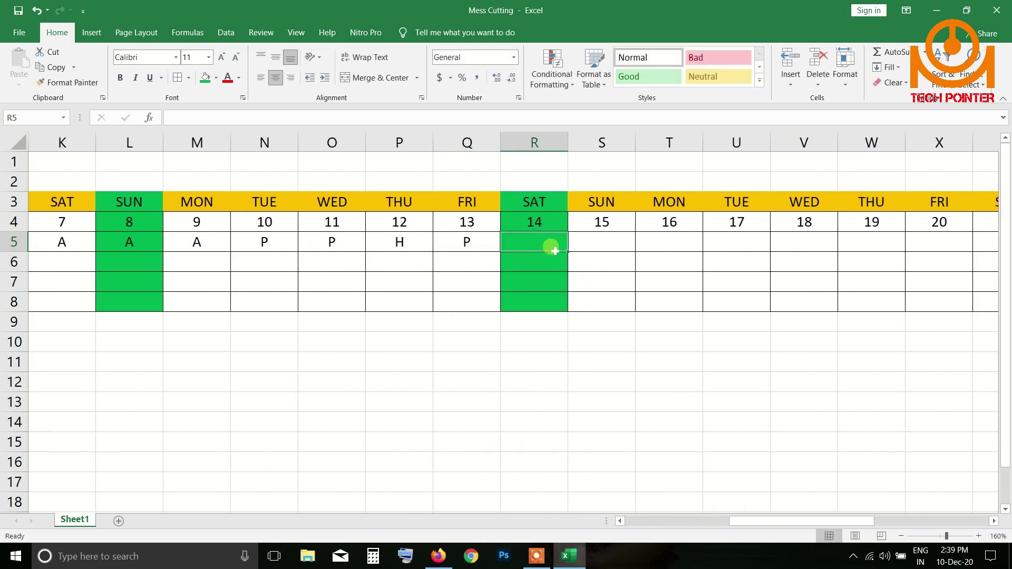
pyautogui.write('A')
pyautogui.click(593, 247)
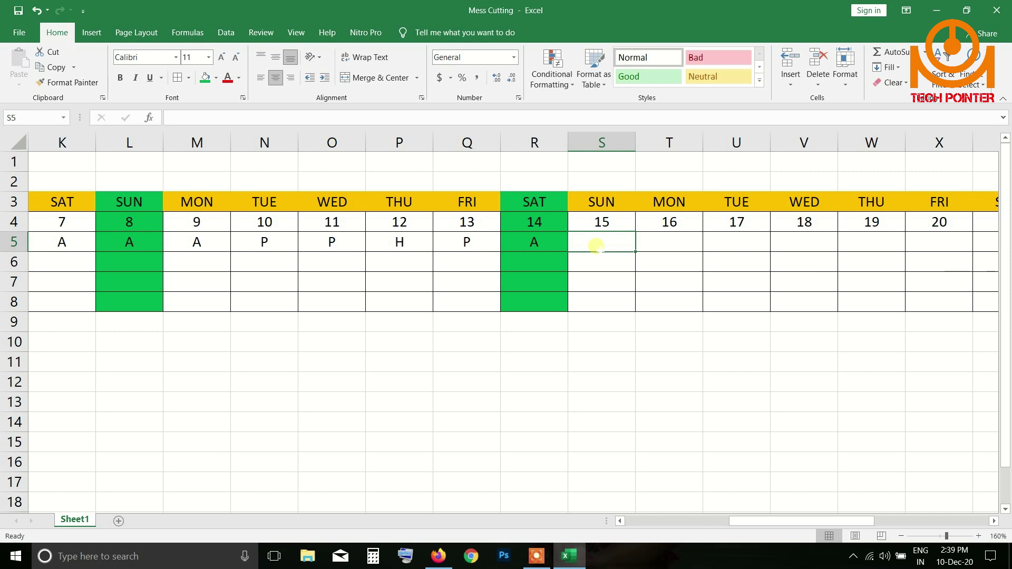
pyautogui.write('R')
pyautogui.click(652, 247)
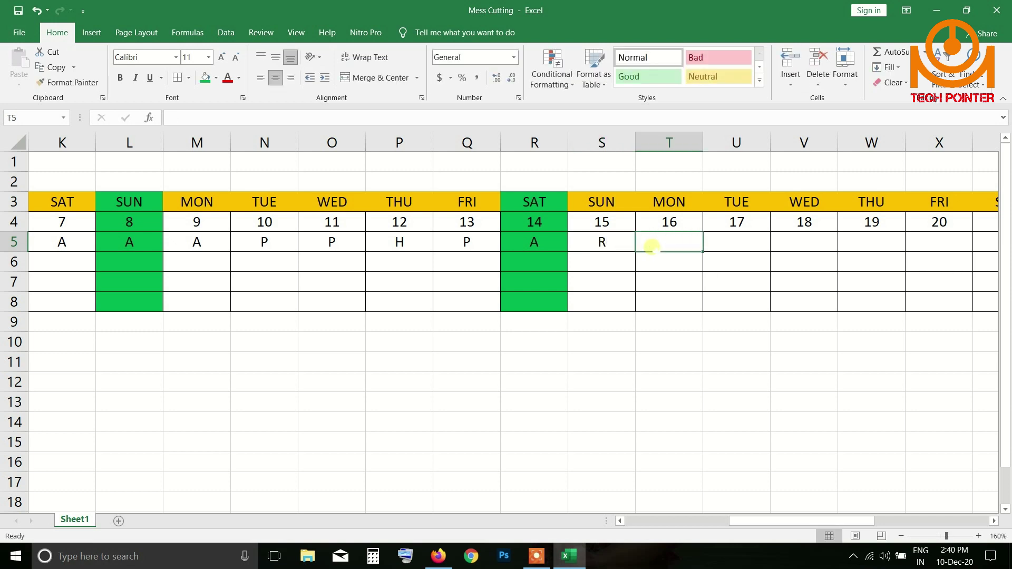
# Step: Enter H for day 15 in S5 and A for day 16 in T5
pyautogui.click(623, 245)
pyautogui.write('H')
pyautogui.click(664, 246)
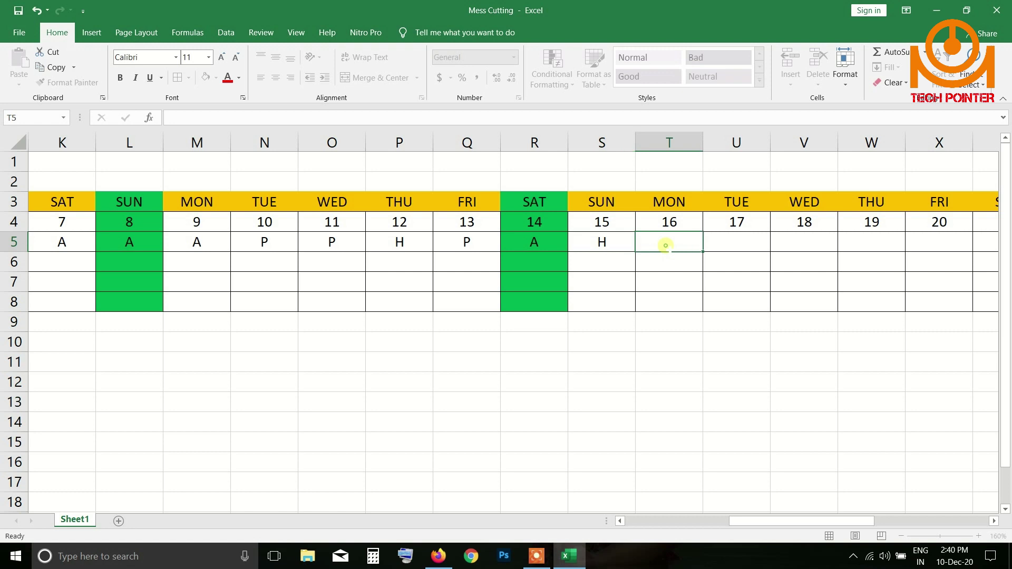
pyautogui.write('A')
# Step: Enter P for days 17 to 22 in cells U5 to Z5
pyautogui.click(711, 245)
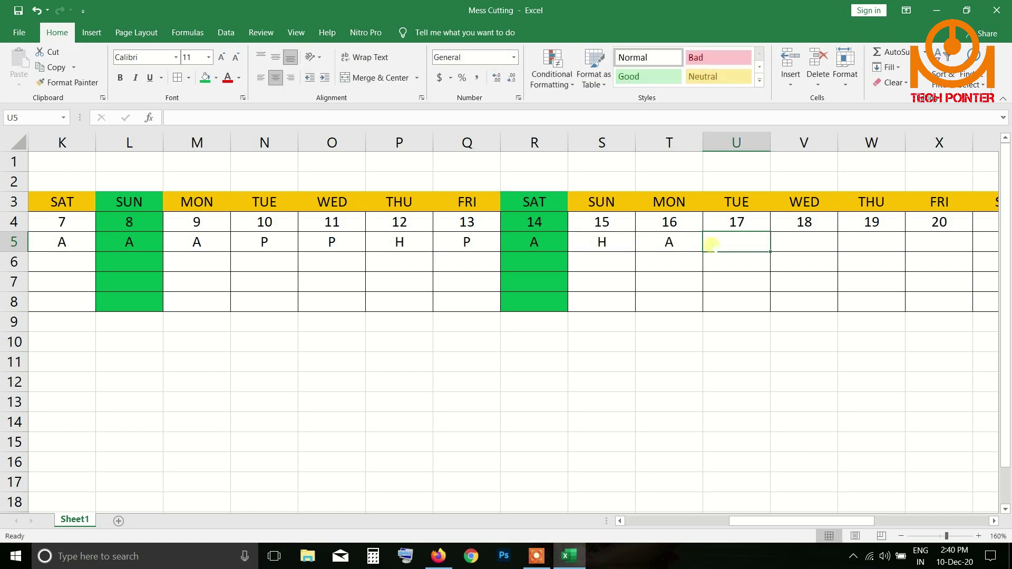
pyautogui.write('P')
pyautogui.click(802, 244)
pyautogui.write('P')
pyautogui.click(859, 244)
pyautogui.write('P')
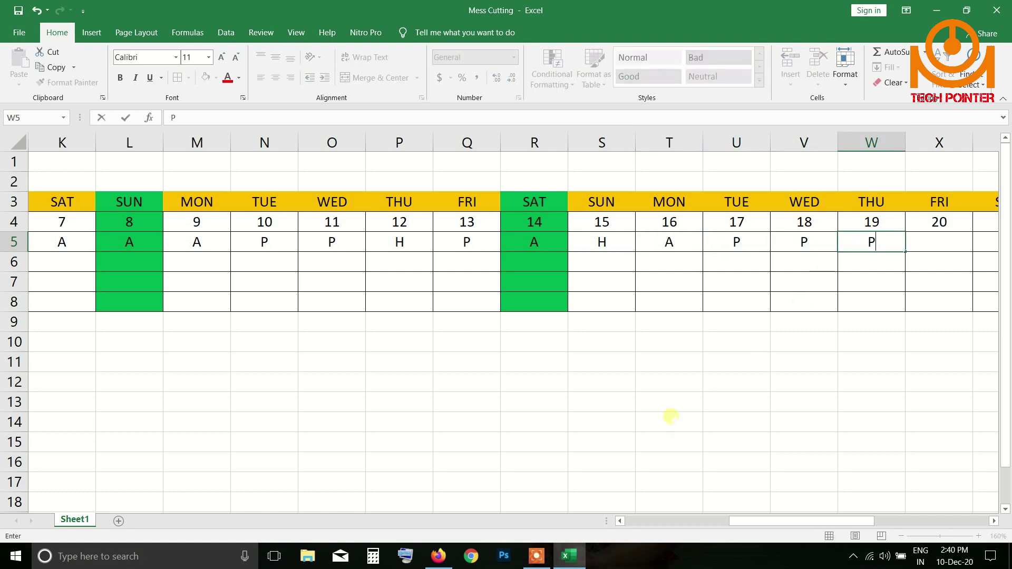
pyautogui.moveTo(738, 521); pyautogui.dragTo(787, 522)
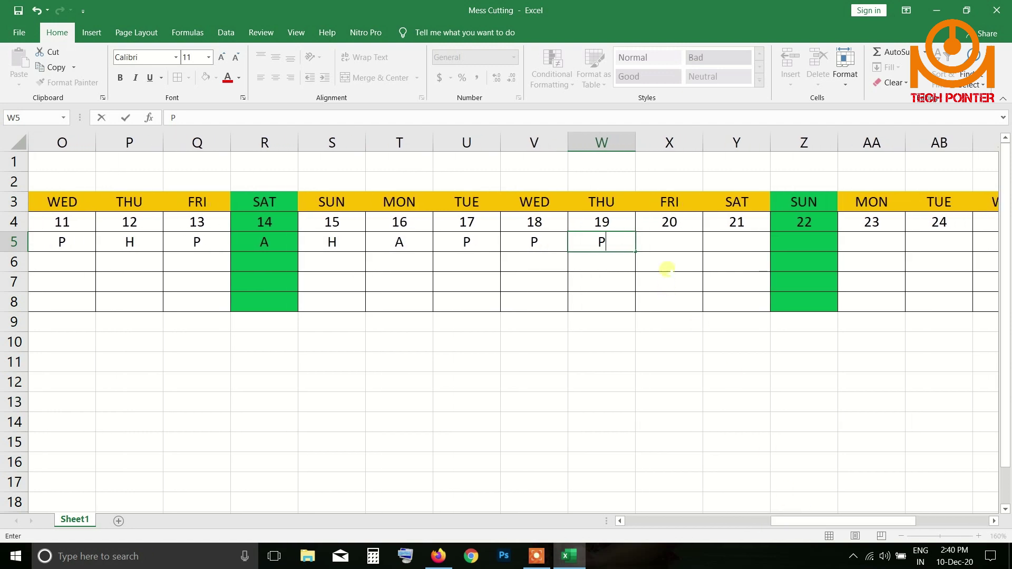
pyautogui.click(666, 243)
pyautogui.write('P')
pyautogui.click(716, 244)
pyautogui.write('P')
pyautogui.click(782, 244)
pyautogui.write('P')
# Step: Enter A for days 23 to 25 in cells AA5 to AC5
pyautogui.click(847, 245)
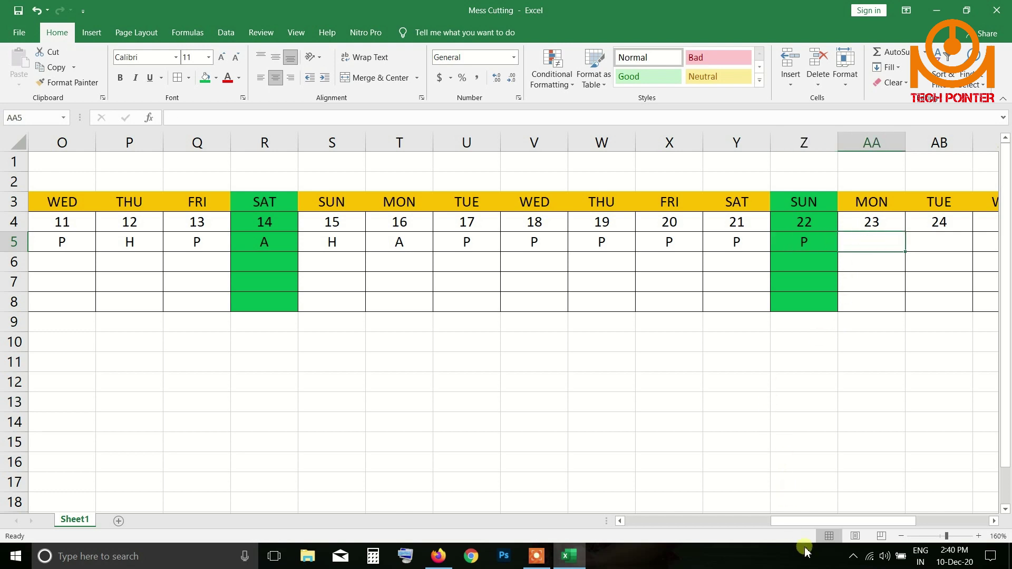
pyautogui.moveTo(812, 522); pyautogui.dragTo(886, 523)
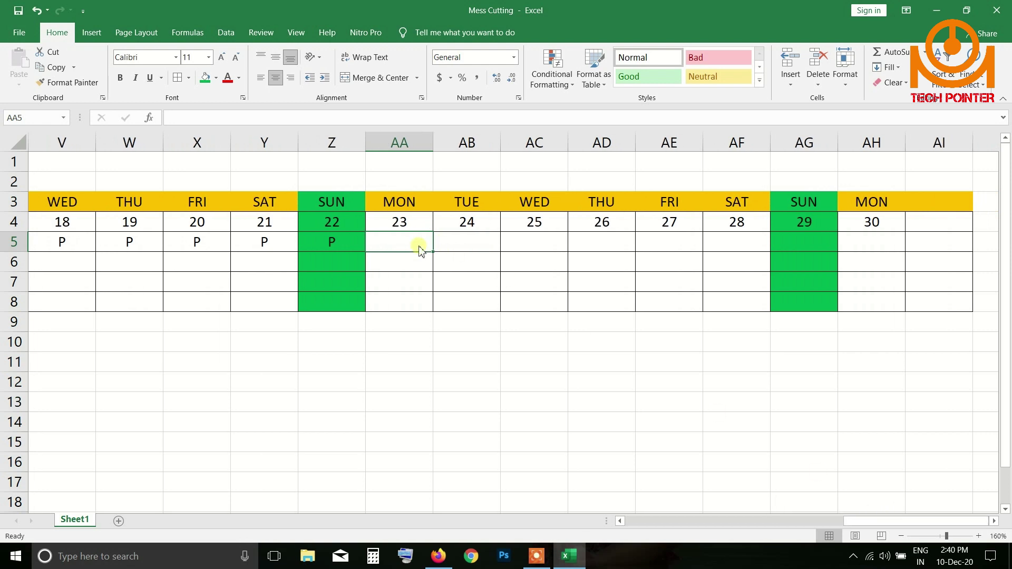
pyautogui.write('A')
pyautogui.click(468, 244)
pyautogui.write('A')
pyautogui.click(549, 244)
pyautogui.write('A')
# Step: Enter P for days 26 to 29 in cells AD5 to AG5 and A for day 30 in AH5
pyautogui.click(592, 247)
pyautogui.write('P')
pyautogui.click(667, 245)
pyautogui.write('P')
pyautogui.click(728, 244)
pyautogui.write('P')
pyautogui.click(786, 244)
pyautogui.write('P')
pyautogui.click(846, 241)
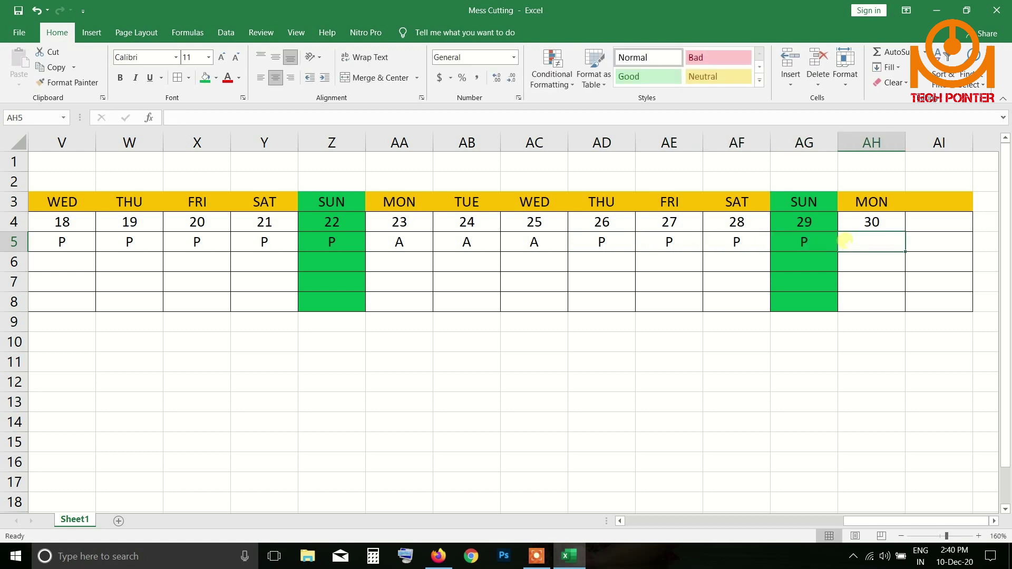
pyautogui.write('A')
pyautogui.moveTo(846, 525); pyautogui.dragTo(606, 544)
pyautogui.click(358, 263)
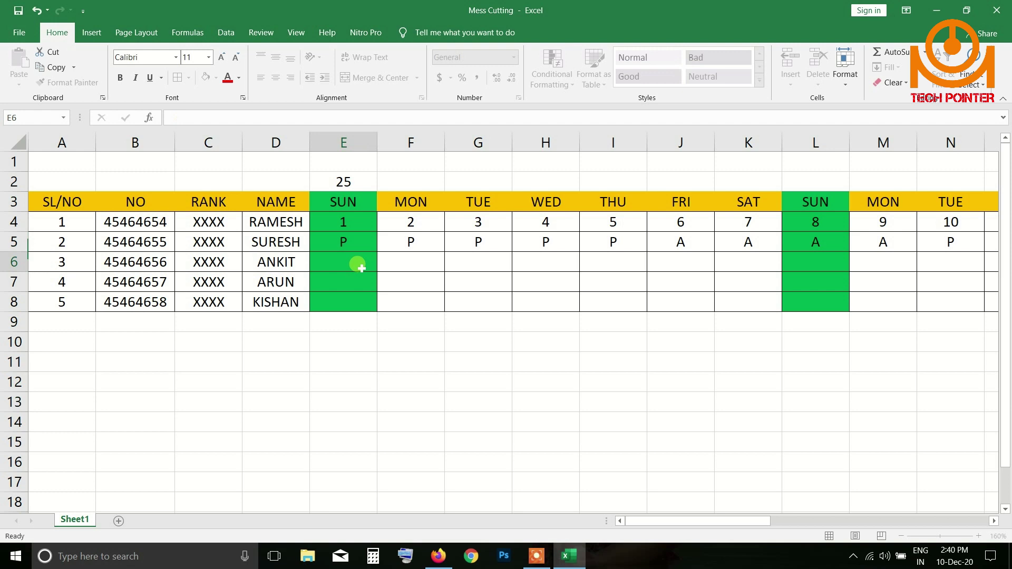
pyautogui.moveTo(411, 241); pyautogui.dragTo(740, 251)
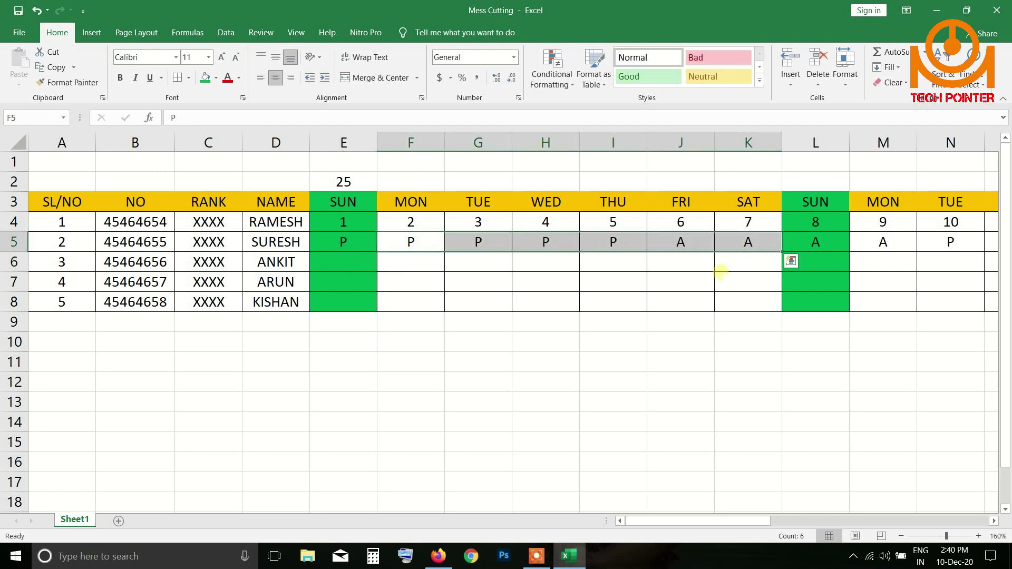
# Step: Copy the day 2 to 7 marks from F5:K5 into F7:K7 and change day 3 in G7 to A
pyautogui.hotkey('ctrl', 'x')
pyautogui.click(430, 286)
pyautogui.hotkey('ctrl', 'v')
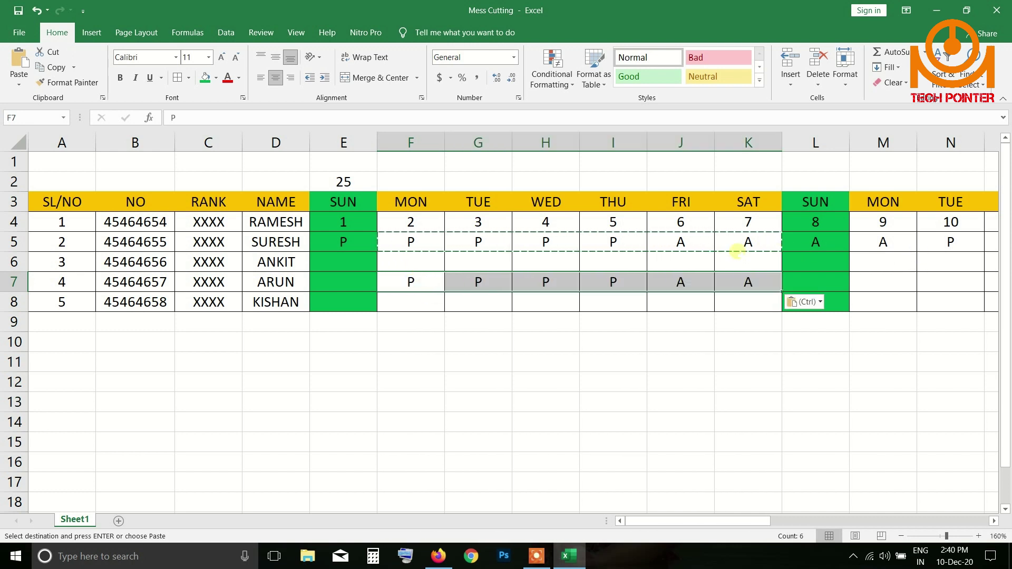
pyautogui.click(591, 278)
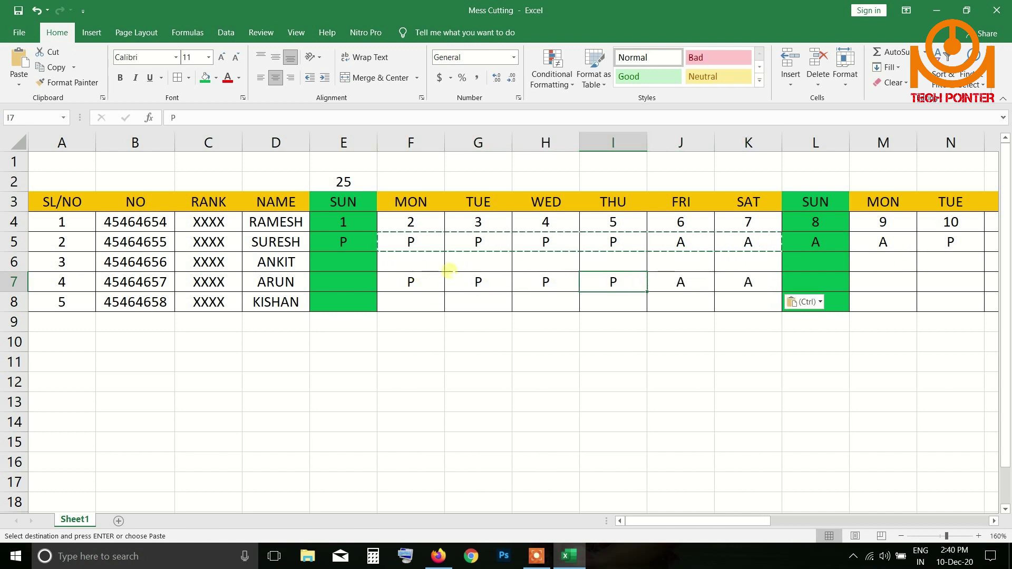
pyautogui.click(480, 282)
pyautogui.press('Escape')
pyautogui.write('A')
# Step: Copy the marks in F5:K5 into F6:K6 and change days 3 and 4 in G6 and H6 to A
pyautogui.moveTo(432, 242); pyautogui.dragTo(770, 248)
pyautogui.hotkey('ctrl', 'c')
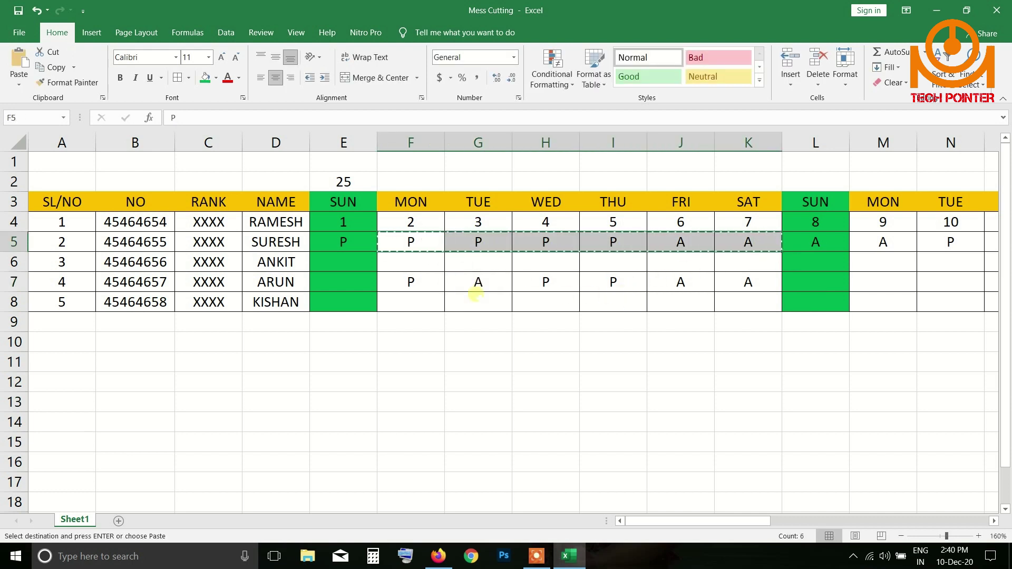
pyautogui.moveTo(425, 268); pyautogui.dragTo(736, 267)
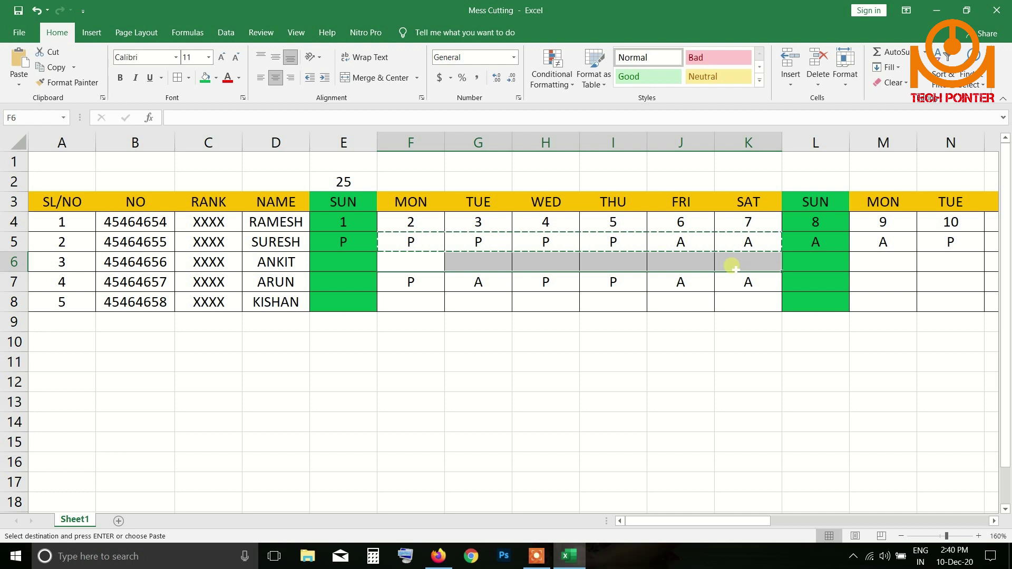
pyautogui.hotkey('ctrl', 'v')
pyautogui.click(560, 267)
pyautogui.write('A')
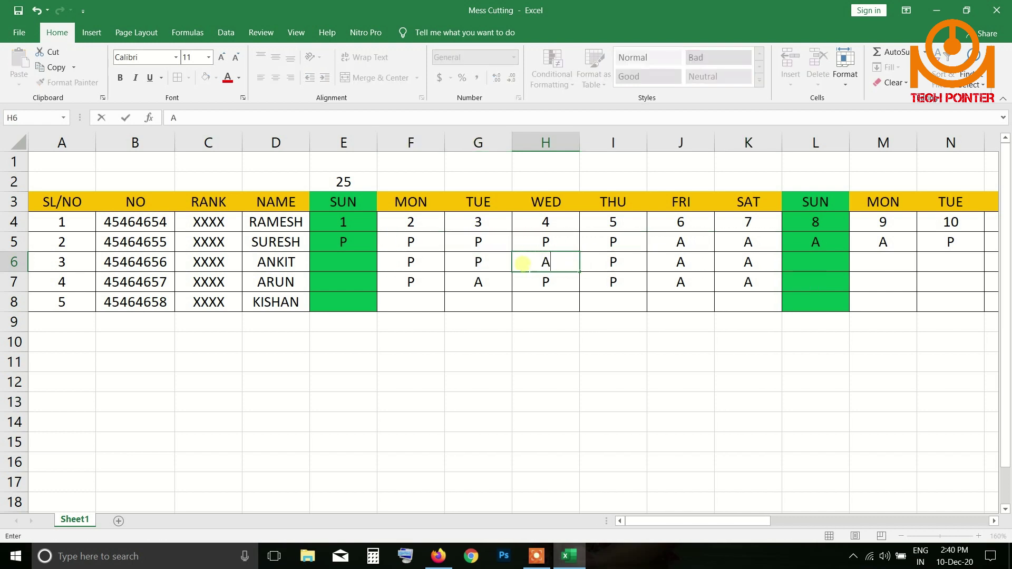
pyautogui.click(487, 266)
pyautogui.write('A')
# Step: Change day 6 in J6 and day 5 in I7 to H
pyautogui.click(671, 267)
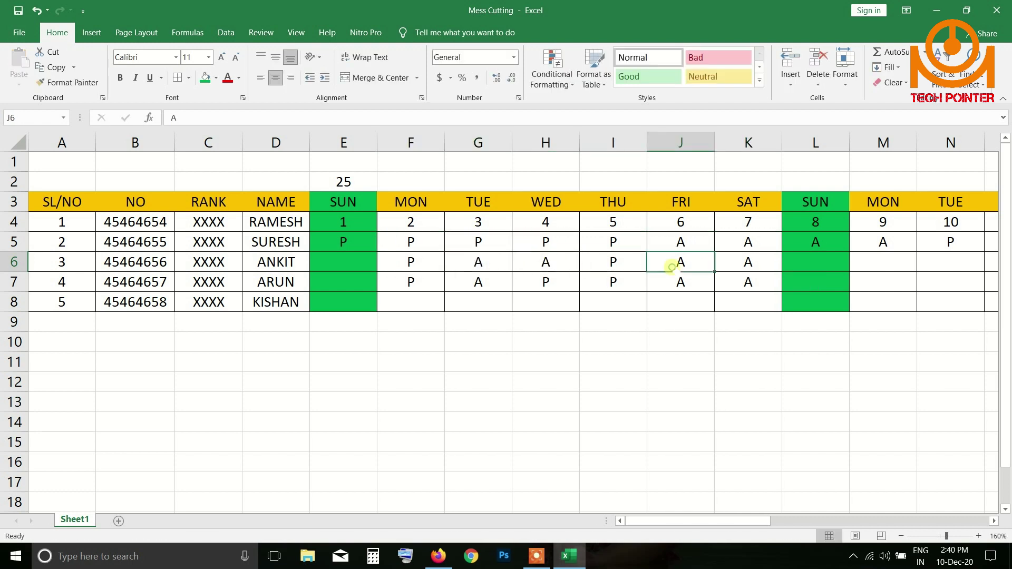
pyautogui.write('H')
pyautogui.click(617, 285)
pyautogui.write('H')
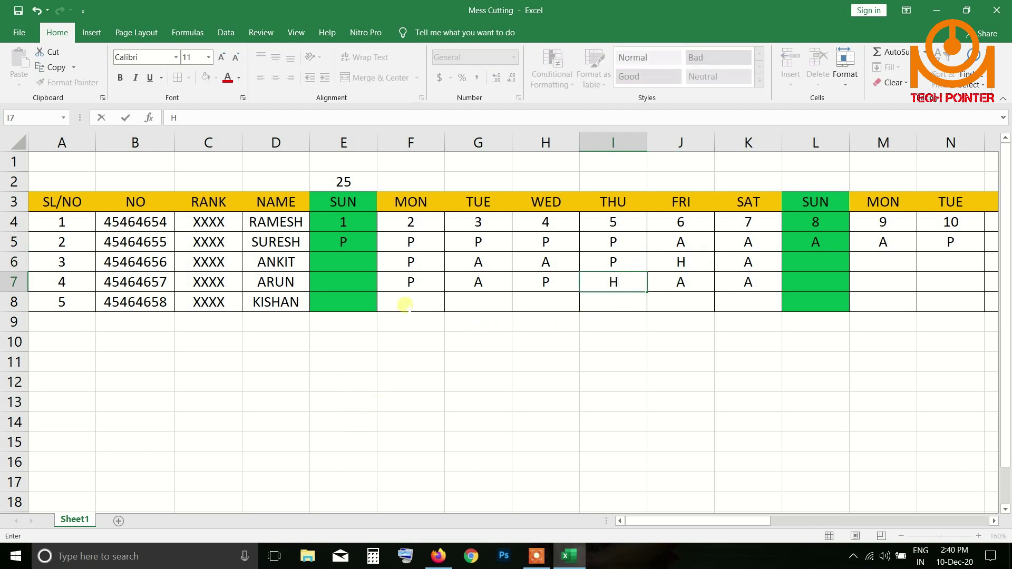
# Step: Copy the marks in F7:J7 into F8:J8 and enter H for day 7 in K8
pyautogui.click(407, 303)
pyautogui.moveTo(427, 285); pyautogui.dragTo(663, 283)
pyautogui.hotkey('ctrl', 'c')
pyautogui.moveTo(437, 308); pyautogui.dragTo(735, 308)
pyautogui.hotkey('ctrl', 'v')
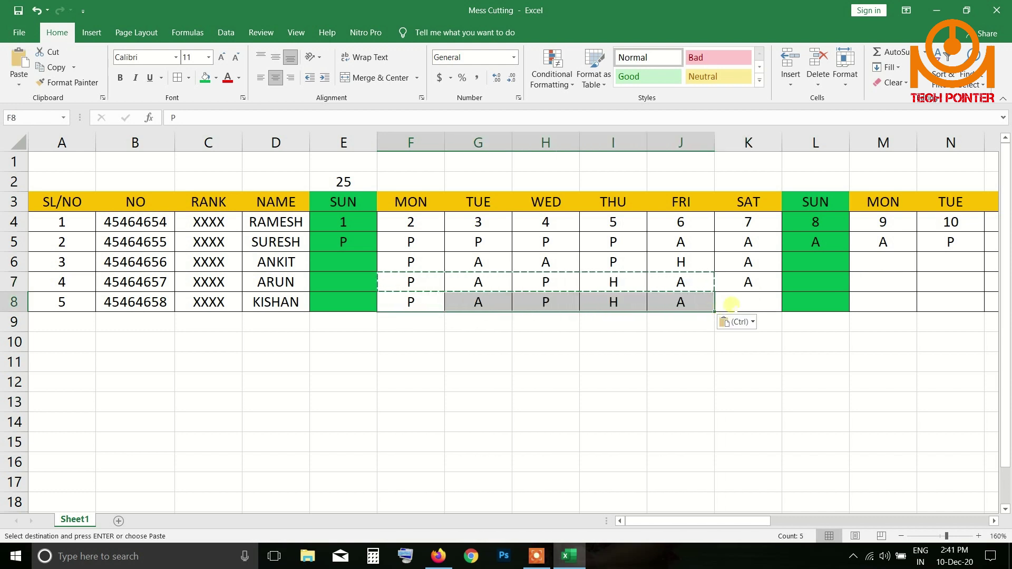
pyautogui.click(733, 306)
pyautogui.write('H')
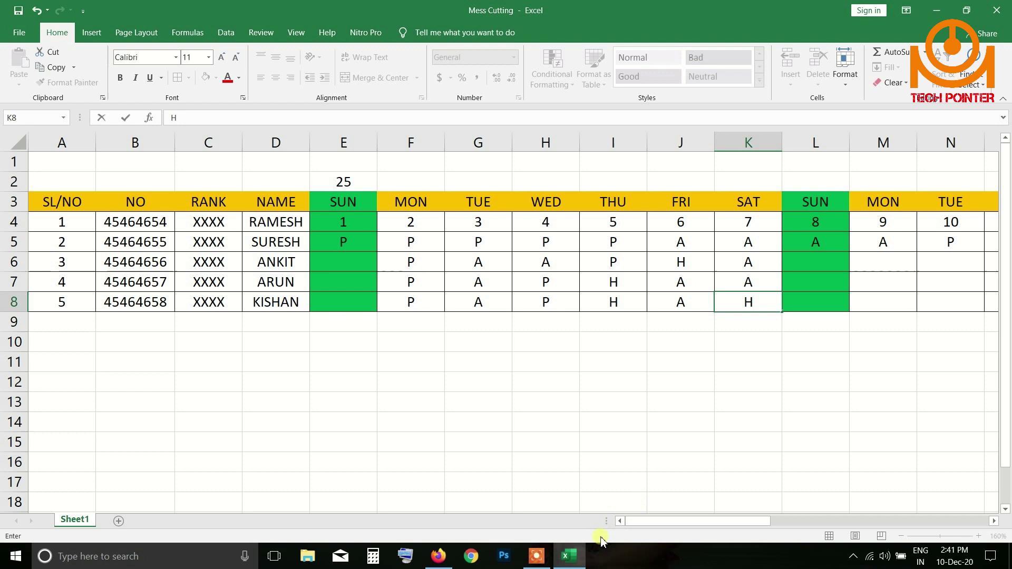
# Step: Enter P for day 1 in cells E6, E7 and E8
pyautogui.click(357, 262)
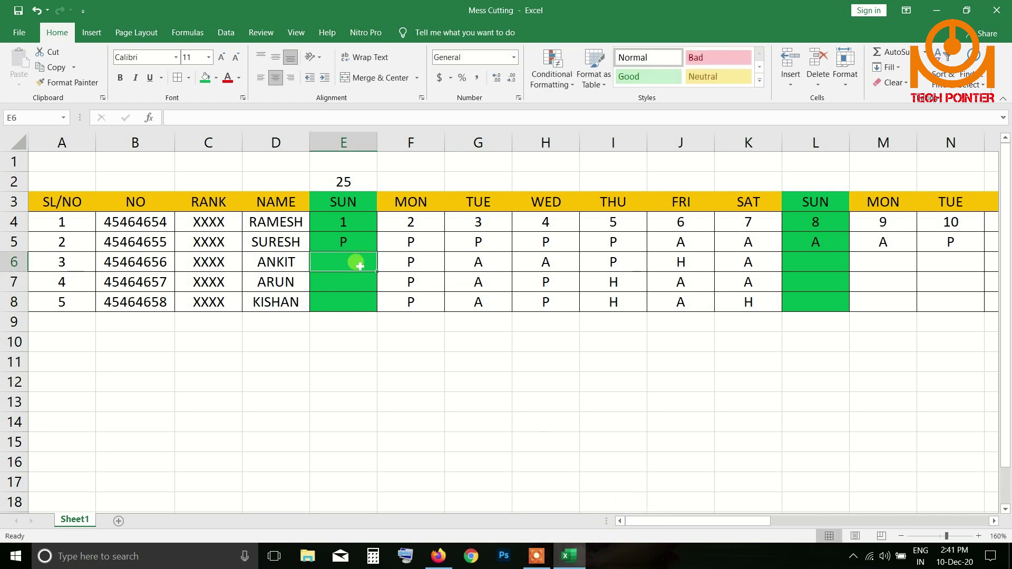
pyautogui.write('P')
pyautogui.click(343, 281)
pyautogui.write('P')
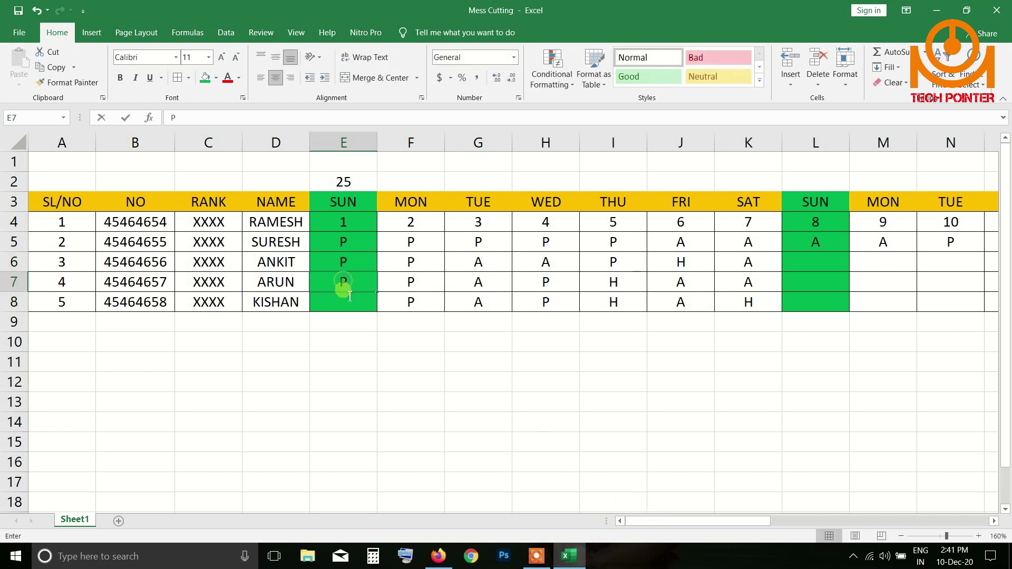
pyautogui.click(342, 301)
pyautogui.write('P')
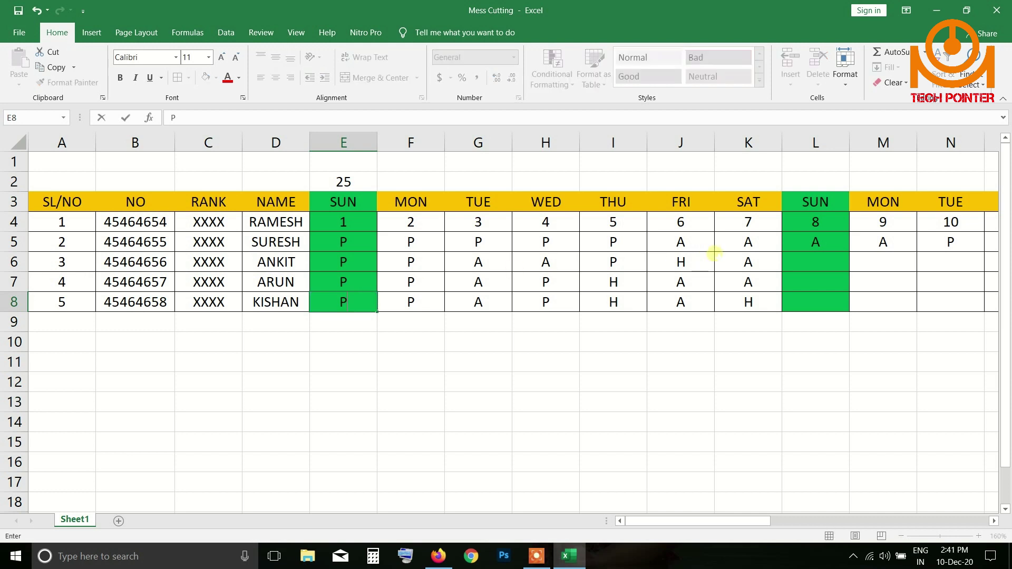
# Step: Enter A for day 8 in cells L6, L7 and L8
pyautogui.click(830, 270)
pyautogui.write('H')
pyautogui.click(827, 282)
pyautogui.write('A')
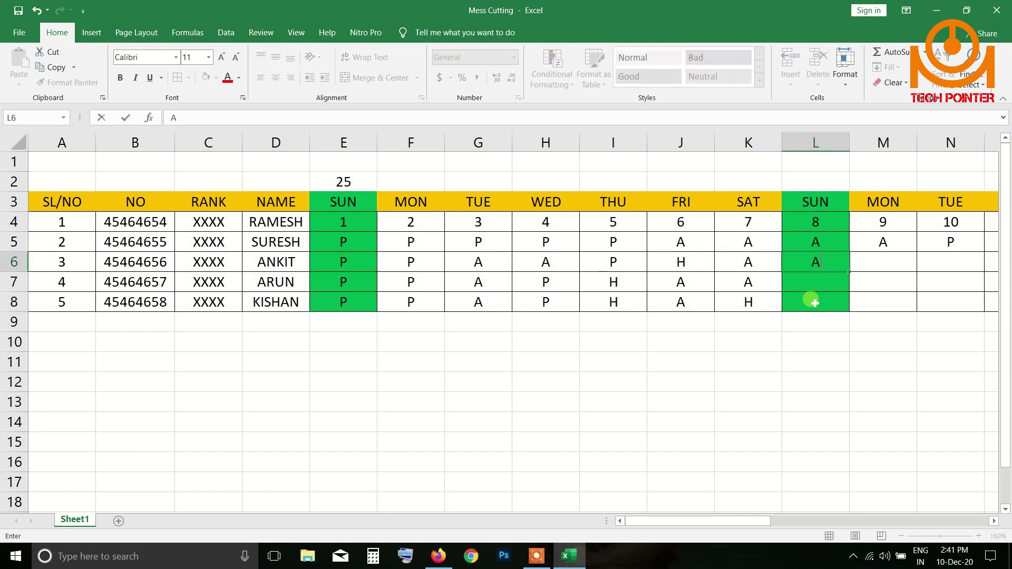
pyautogui.press('Return')
pyautogui.write('A')
pyautogui.press('Return')
pyautogui.write('A')
# Step: Copy the day 9 to 13 marks from M5:Q5 into M6:Q6
pyautogui.moveTo(657, 521); pyautogui.dragTo(771, 514)
pyautogui.click(217, 264)
pyautogui.moveTo(217, 264); pyautogui.dragTo(401, 264)
pyautogui.moveTo(216, 242); pyautogui.dragTo(482, 247)
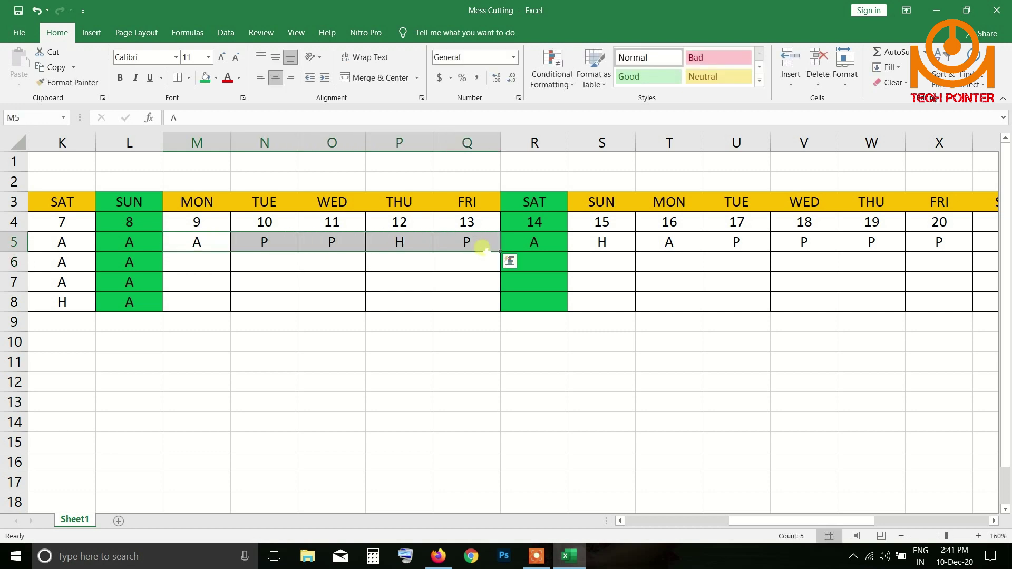
pyautogui.hotkey('ctrl', 'x')
pyautogui.moveTo(219, 265); pyautogui.dragTo(475, 266)
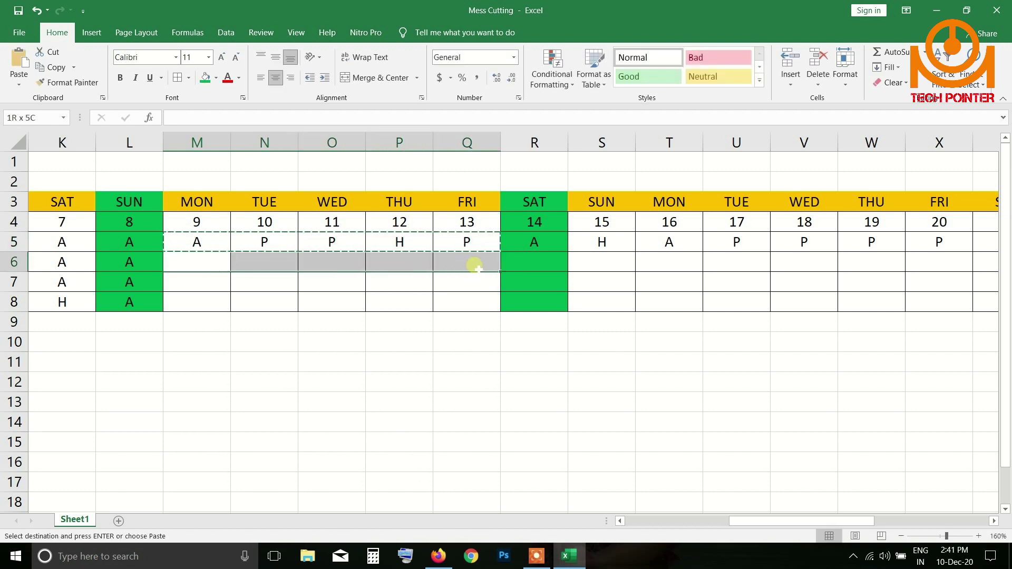
pyautogui.hotkey('ctrl', 'v')
# Step: Change day 12 in P6 to P and day 11 in O6 to H
pyautogui.click(372, 260)
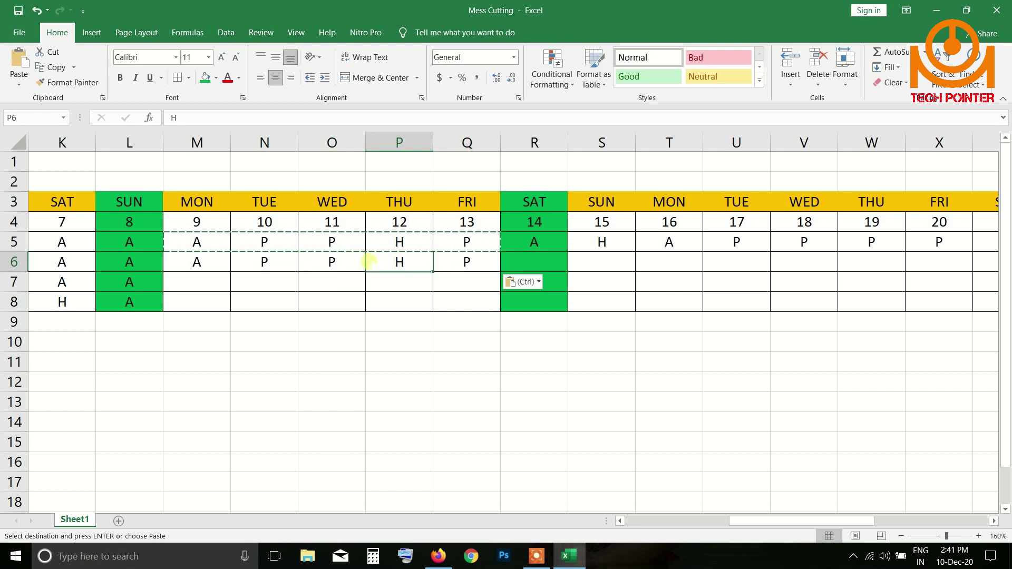
pyautogui.write('K')
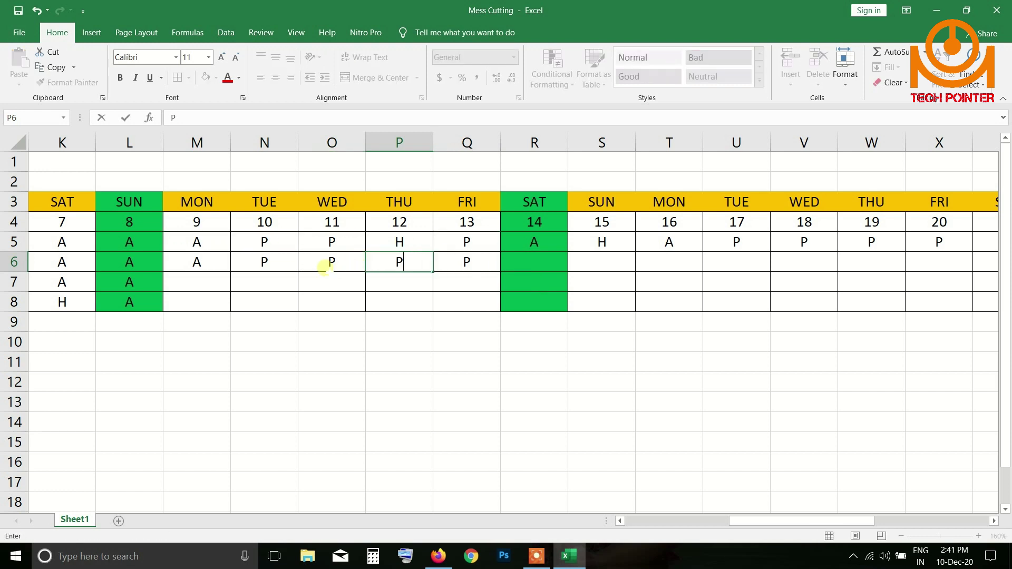
pyautogui.click(326, 269)
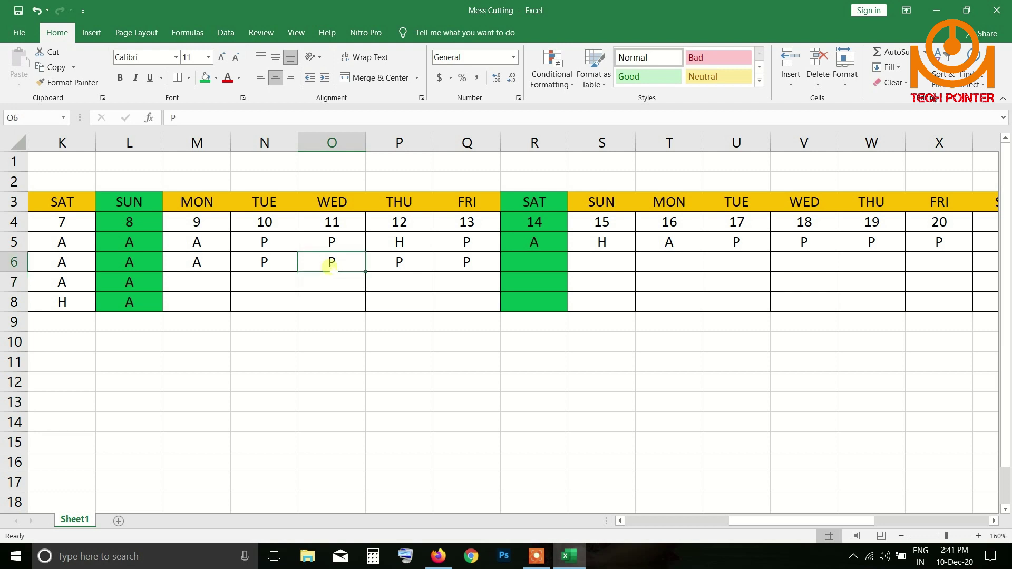
pyautogui.write('H')
# Step: Enter H for day 9 in M7 and copy the marks in N6:Q6 into N7:Q7
pyautogui.moveTo(225, 283); pyautogui.dragTo(450, 285)
pyautogui.moveTo(265, 290); pyautogui.dragTo(468, 288)
pyautogui.write('H')
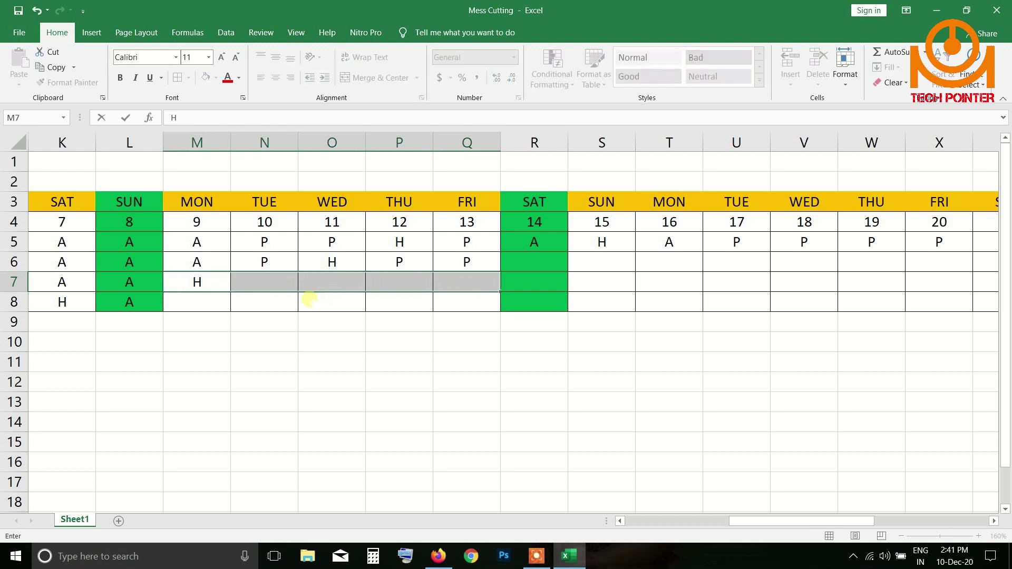
pyautogui.click(290, 287)
pyautogui.moveTo(271, 263); pyautogui.dragTo(472, 267)
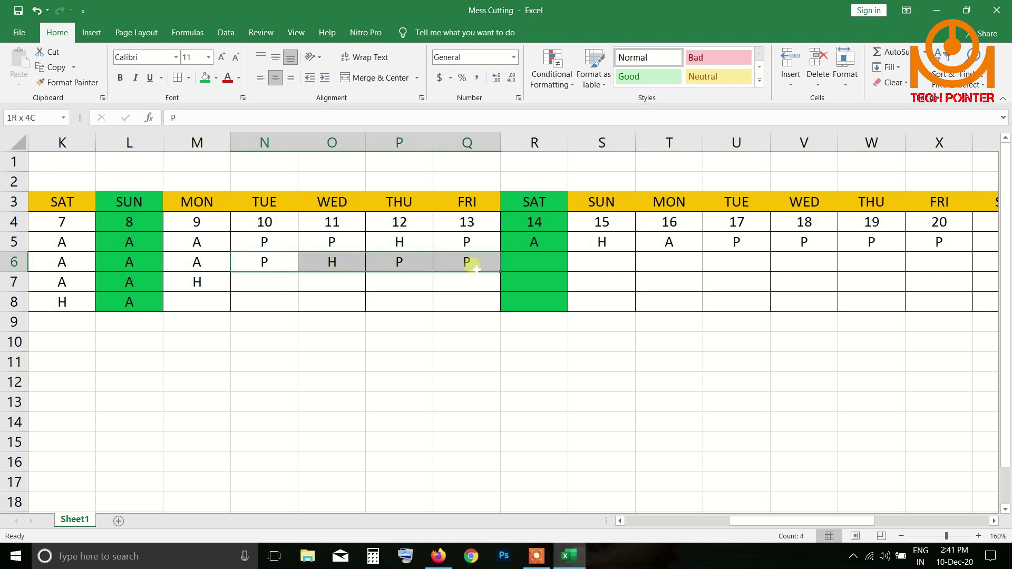
pyautogui.hotkey('ctrl', 'c')
pyautogui.moveTo(291, 282); pyautogui.dragTo(442, 284)
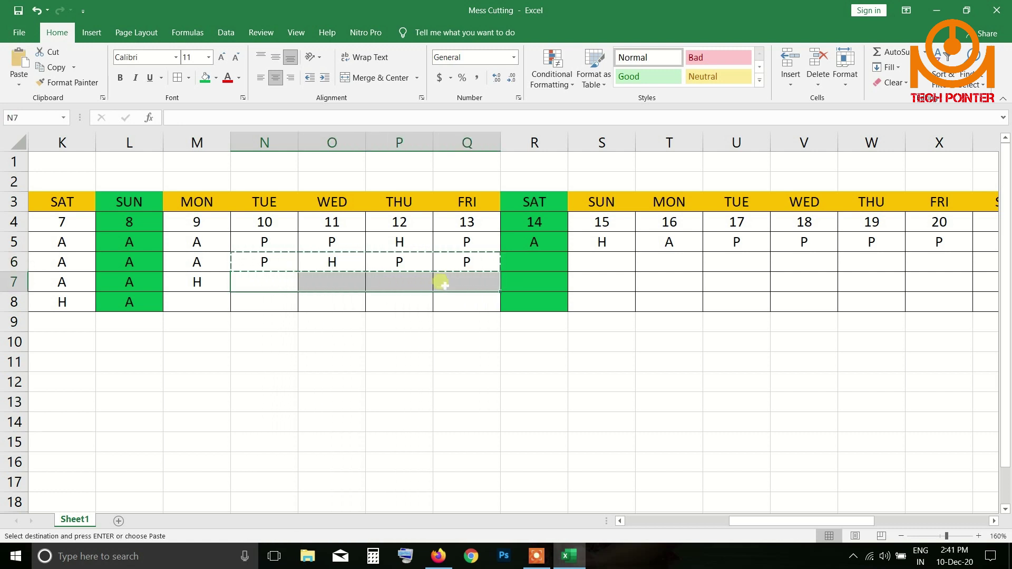
pyautogui.hotkey('ctrl', 'v')
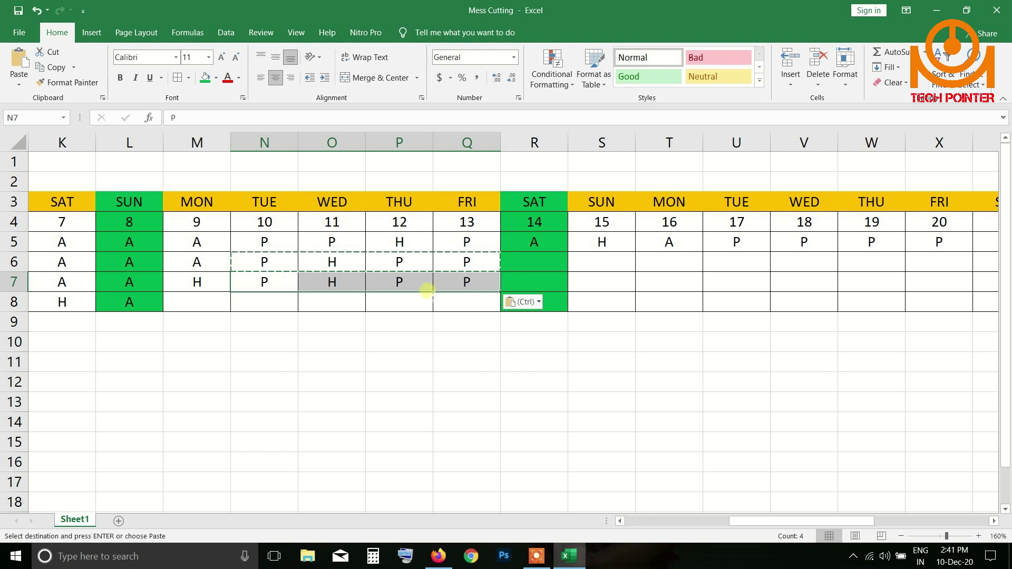
# Step: Copy the day 9 to 13 marks from M6:Q6 into M8:Q8 and close the Clipboard pane
pyautogui.click(413, 297)
pyautogui.moveTo(224, 263); pyautogui.dragTo(468, 263)
pyautogui.hotkey('ctrl', 'c')
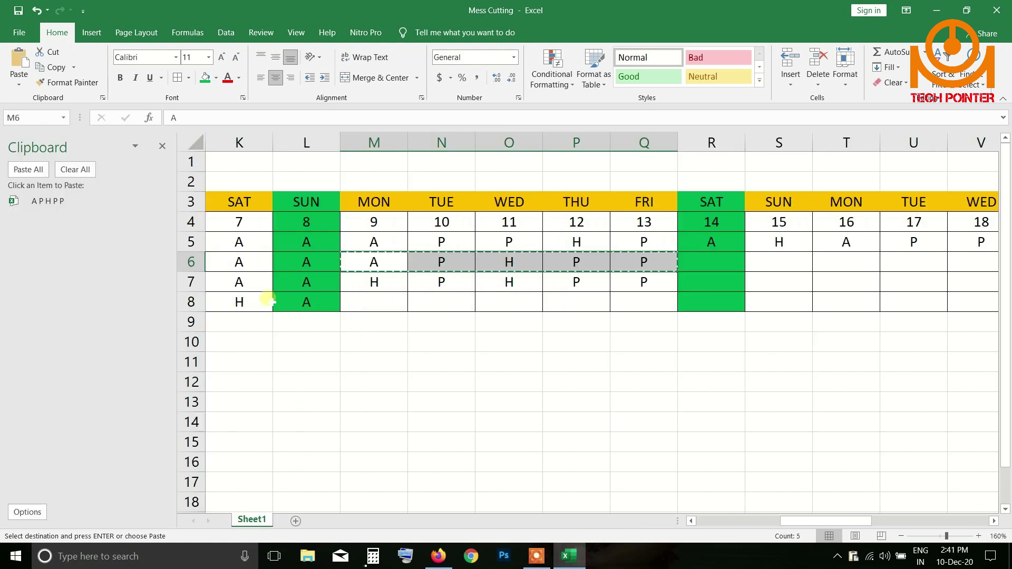
pyautogui.moveTo(383, 298); pyautogui.dragTo(616, 301)
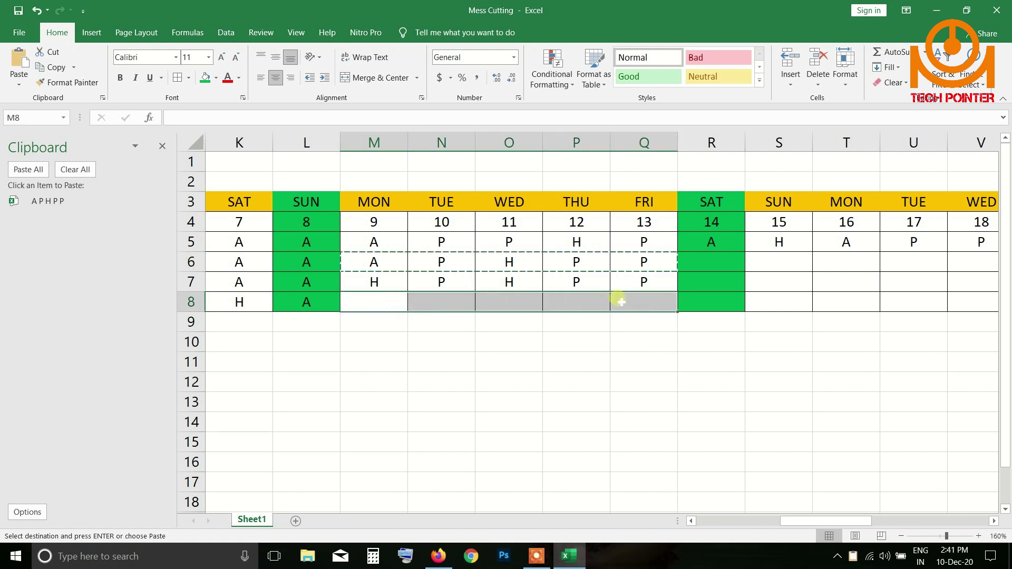
pyautogui.hotkey('ctrl', 'v')
pyautogui.click(163, 146)
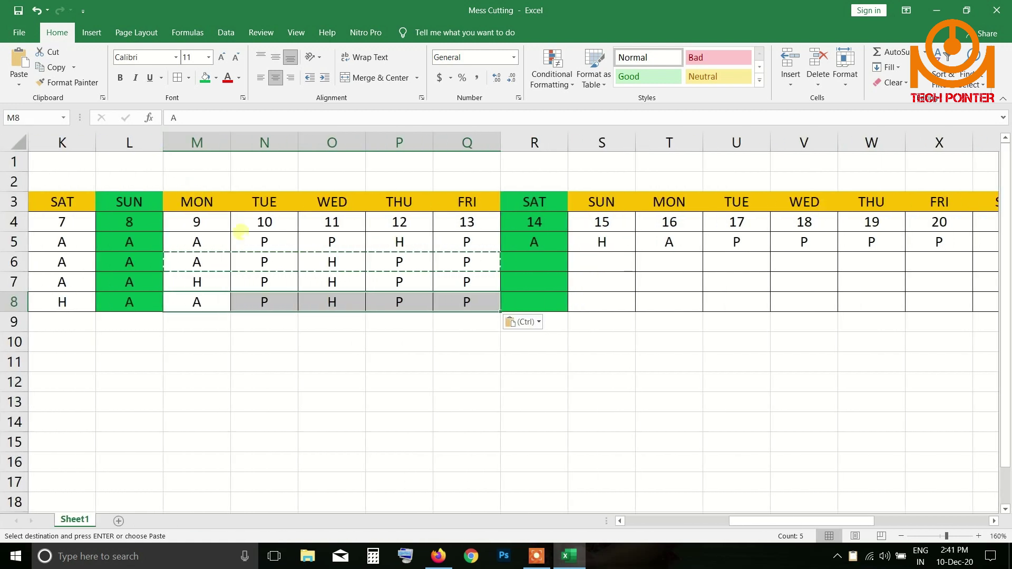
# Step: Change day 12 in P7 to H and day 13 in Q8 to A
pyautogui.click(361, 275)
pyautogui.press('Escape')
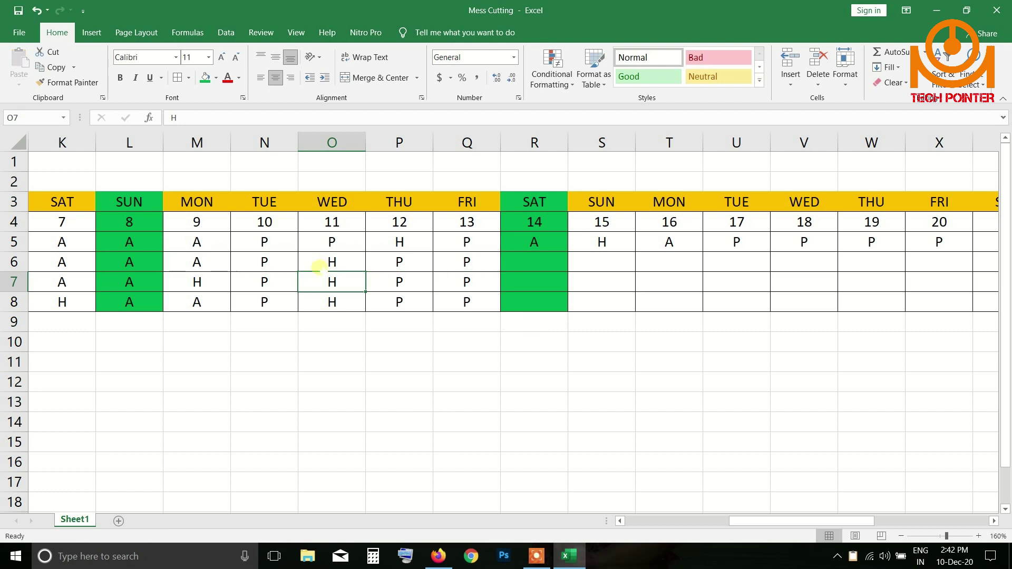
pyautogui.click(392, 285)
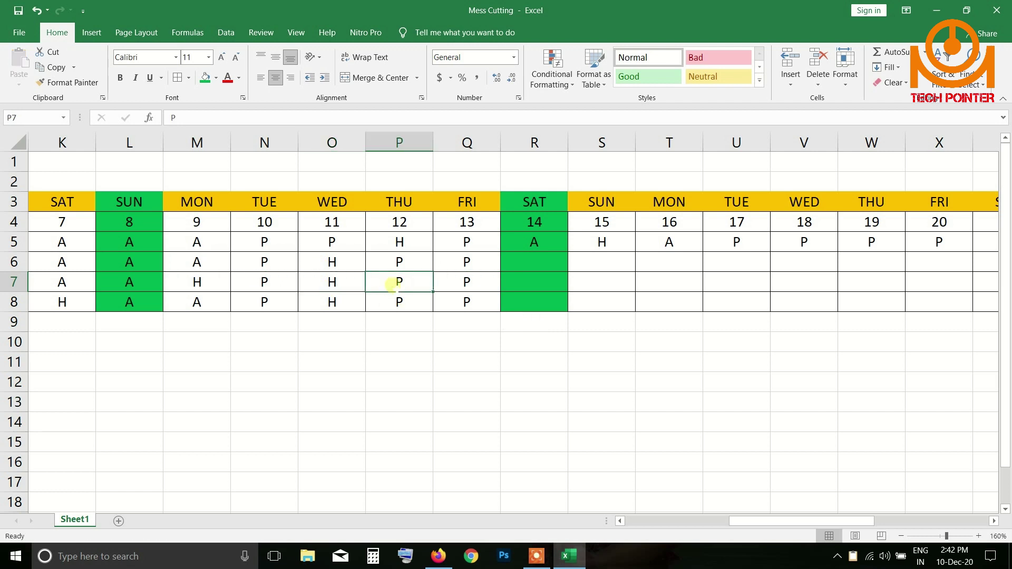
pyautogui.write('H')
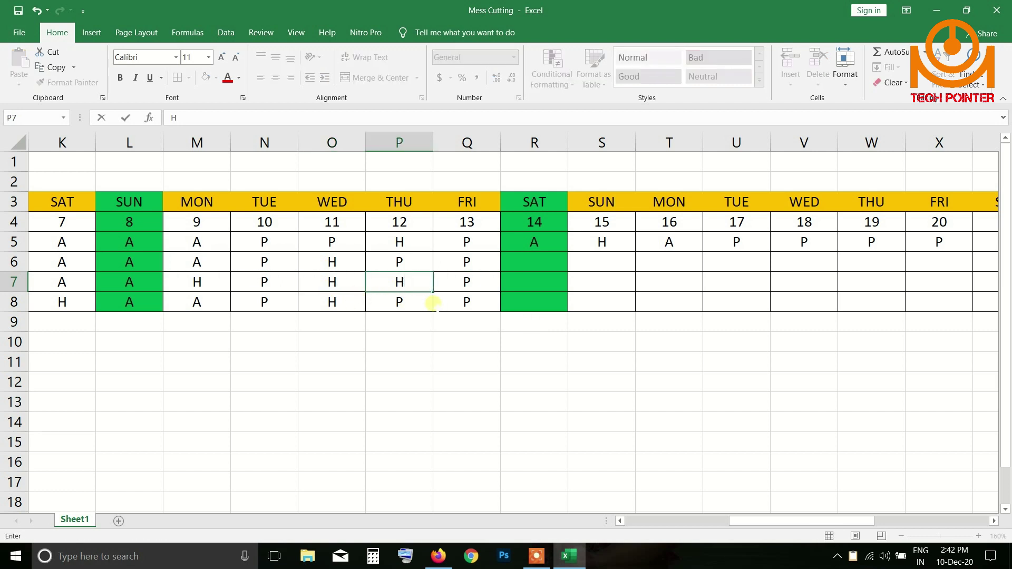
pyautogui.click(435, 304)
pyautogui.write('A')
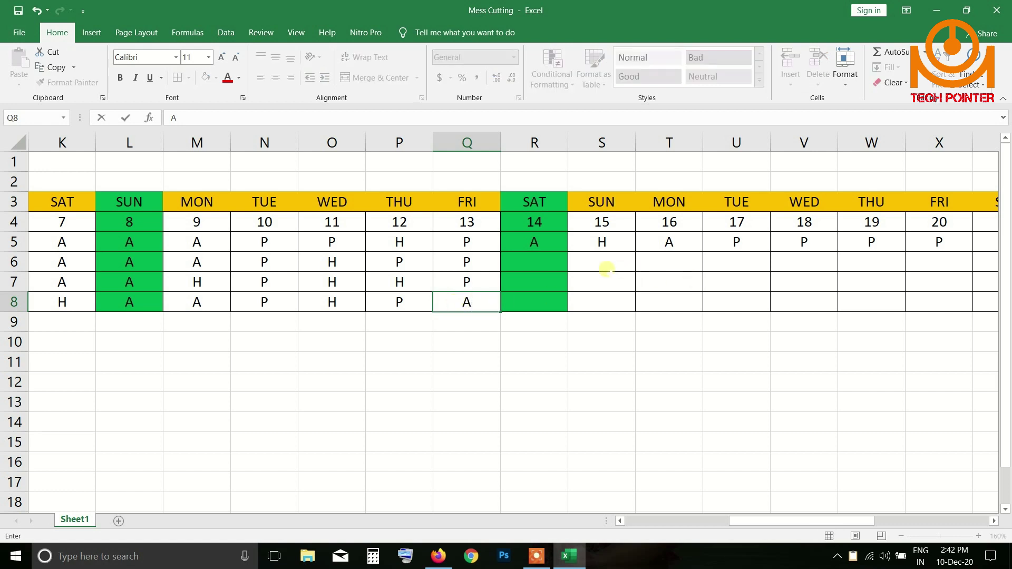
# Step: Copy the block of day 9 to 13 marks in M5:Q8
pyautogui.moveTo(211, 241); pyautogui.dragTo(467, 302)
pyautogui.hotkey('ctrl', 'c')
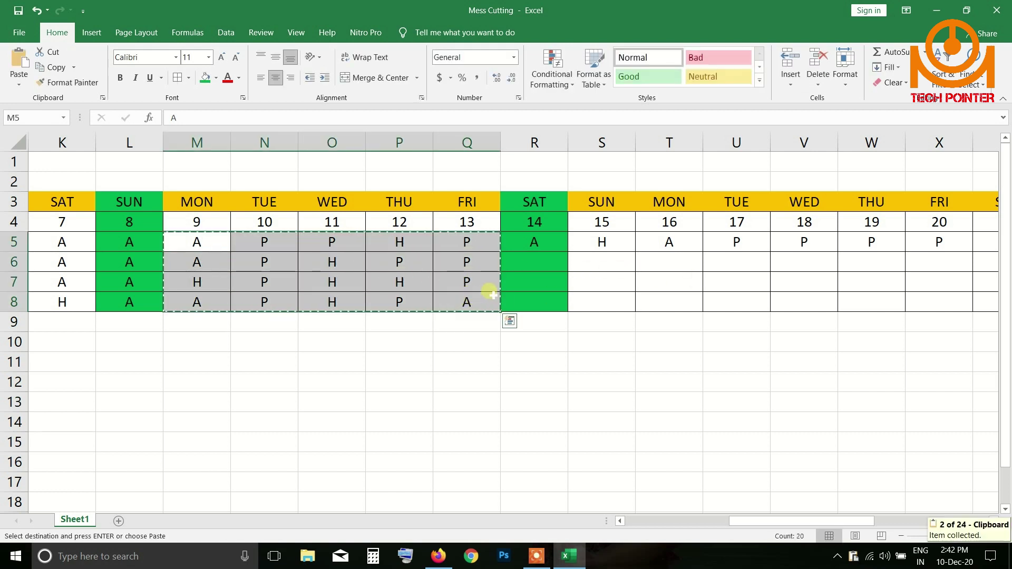
pyautogui.moveTo(766, 523); pyautogui.dragTo(801, 523)
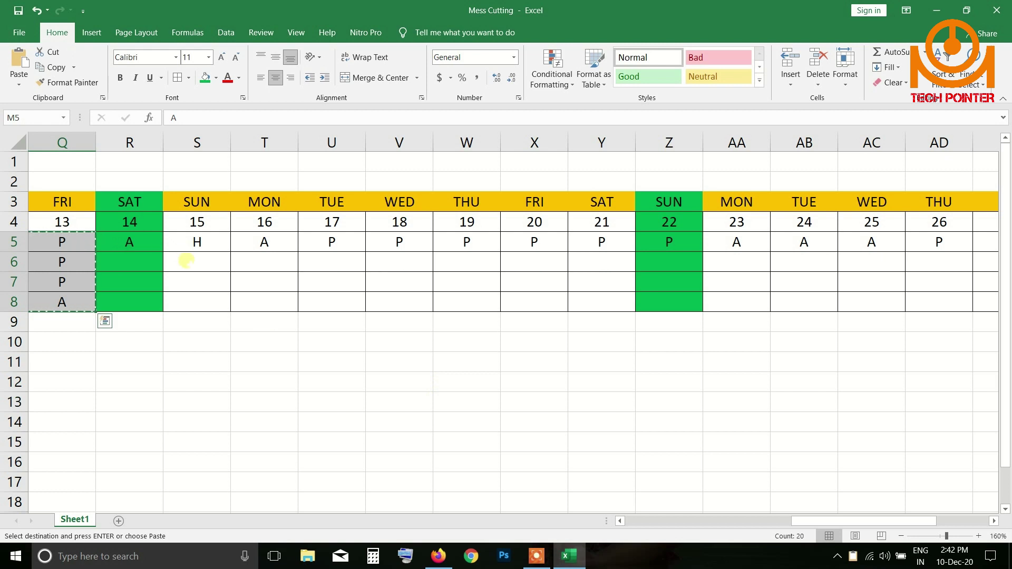
# Step: Try pasting the copied block of marks with its first cell at S6, and undo the paste
pyautogui.moveTo(186, 261); pyautogui.dragTo(579, 307)
pyautogui.hotkey('ctrl', 'v')
pyautogui.click(417, 282)
pyautogui.moveTo(197, 322); pyautogui.dragTo(481, 328)
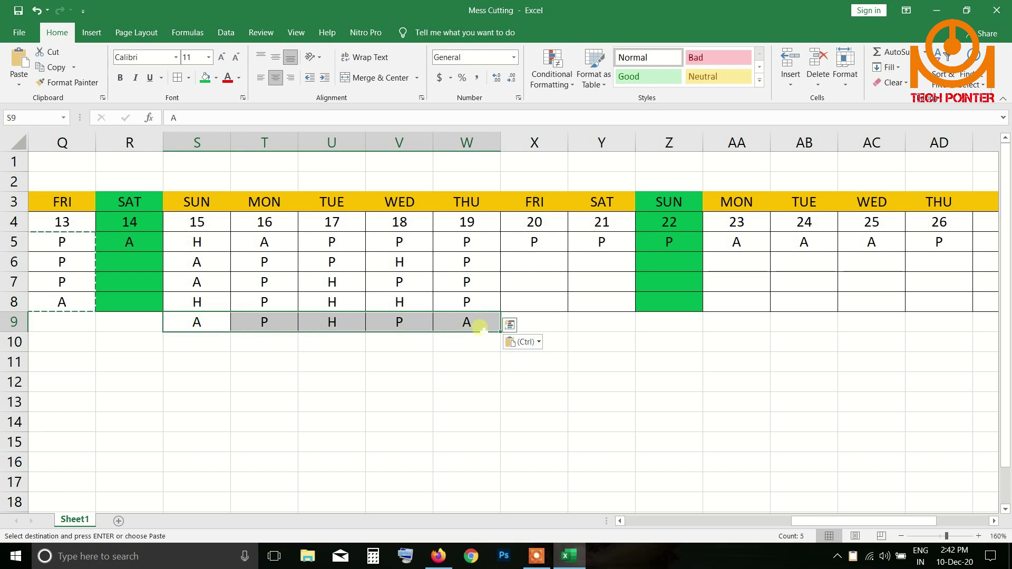
pyautogui.hotkey('ctrl', 'z')
# Step: Paste the copied marks over S5:W8 for days 15 to 19 and change W6 to H
pyautogui.click(364, 290)
pyautogui.moveTo(194, 244); pyautogui.dragTo(477, 304)
pyautogui.hotkey('ctrl', 'v')
pyautogui.click(464, 280)
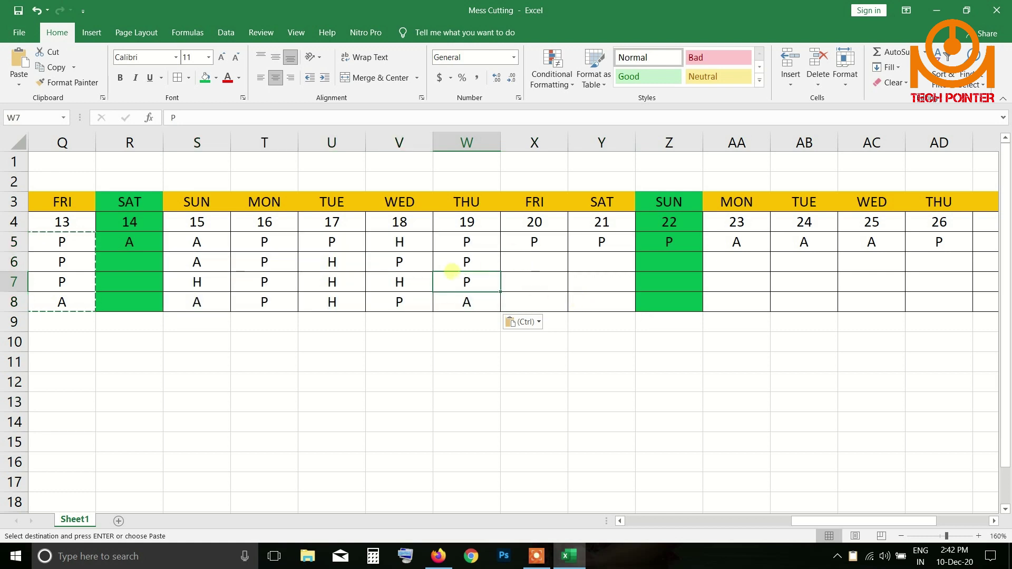
pyautogui.click(464, 262)
pyautogui.write('H')
# Step: Mark day 20 as P for the remaining three people in X6, X7 and X8
pyautogui.click(513, 268)
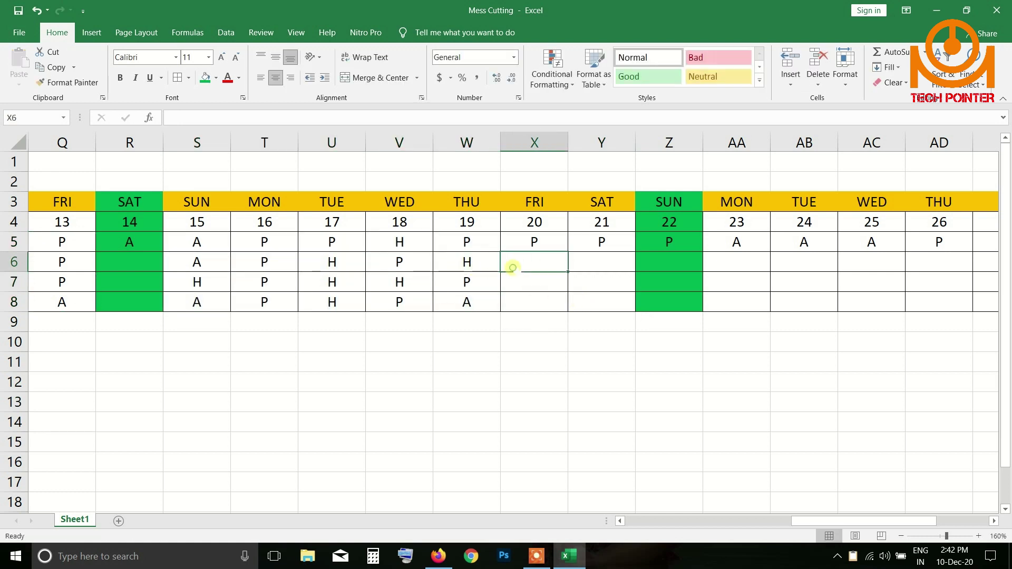
pyautogui.write('P')
pyautogui.click(517, 280)
pyautogui.write('P')
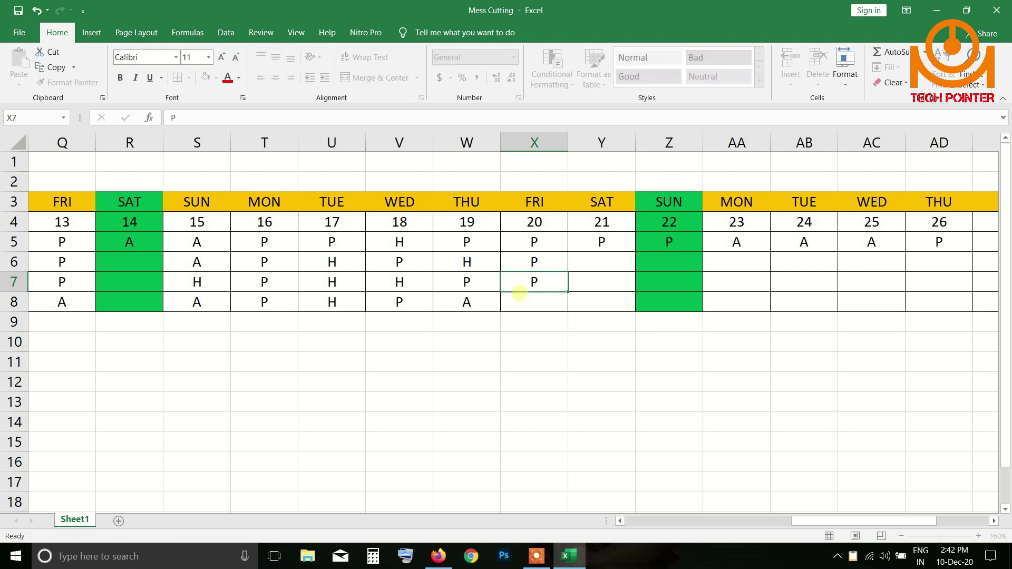
pyautogui.click(520, 296)
pyautogui.write('P')
# Step: Mark day 21 as A for the remaining three people in Y6, Y7 and Y8
pyautogui.click(588, 278)
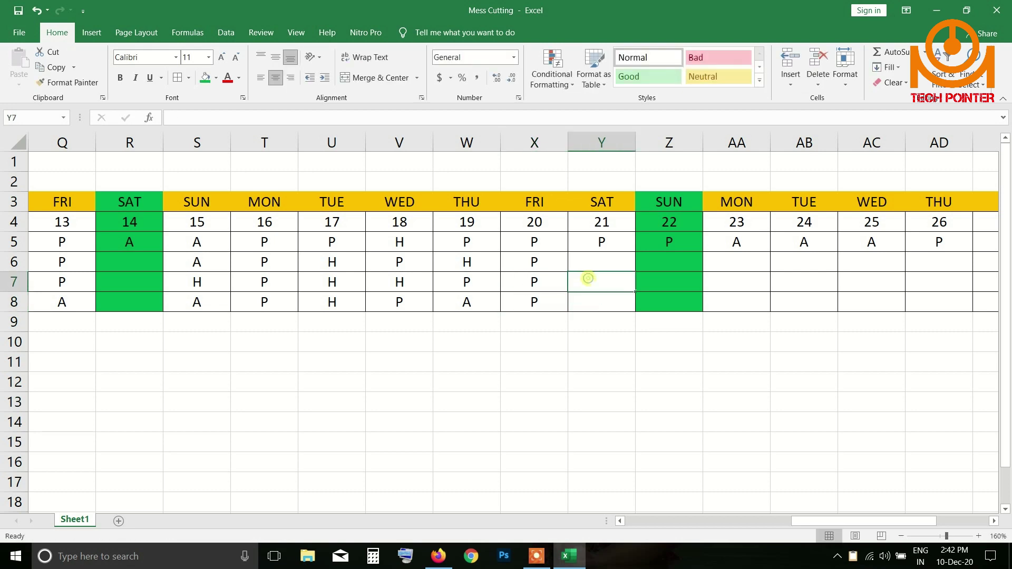
pyautogui.write('A')
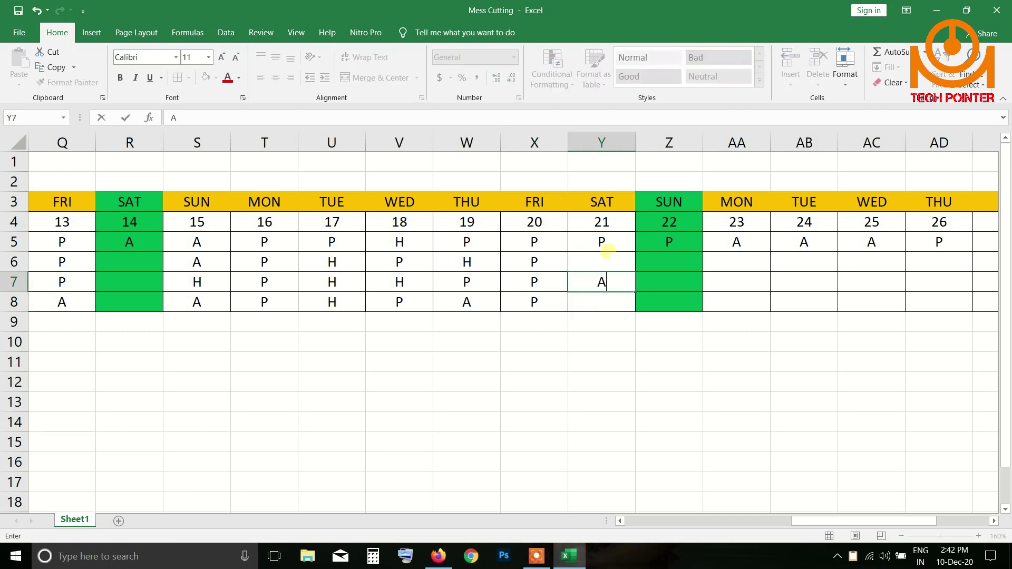
pyautogui.click(606, 258)
pyautogui.write('A')
pyautogui.click(604, 300)
pyautogui.write('A')
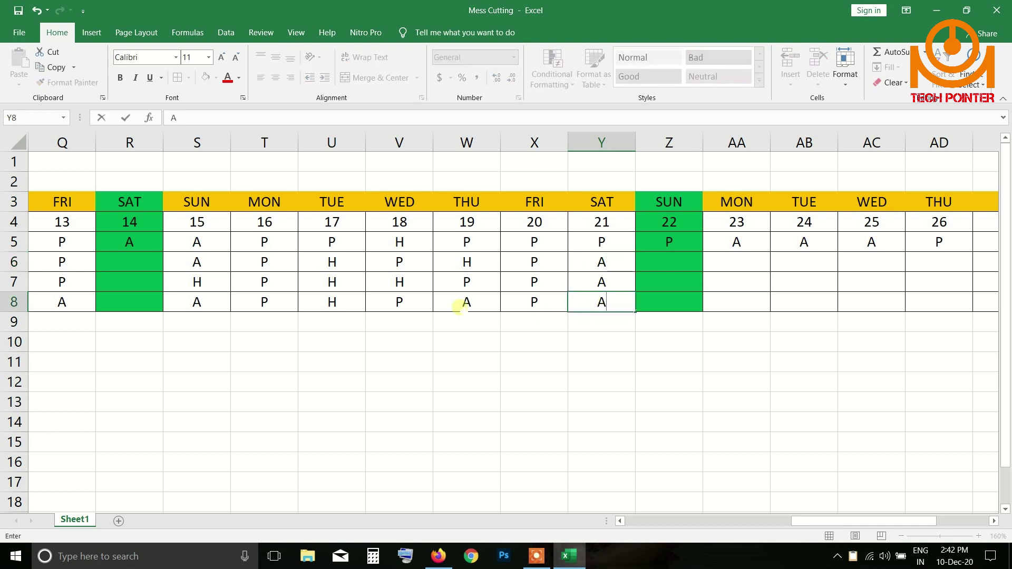
# Step: Fill the blank day 14 cells with A in R6, P in R7 and A in R8
pyautogui.click(340, 285)
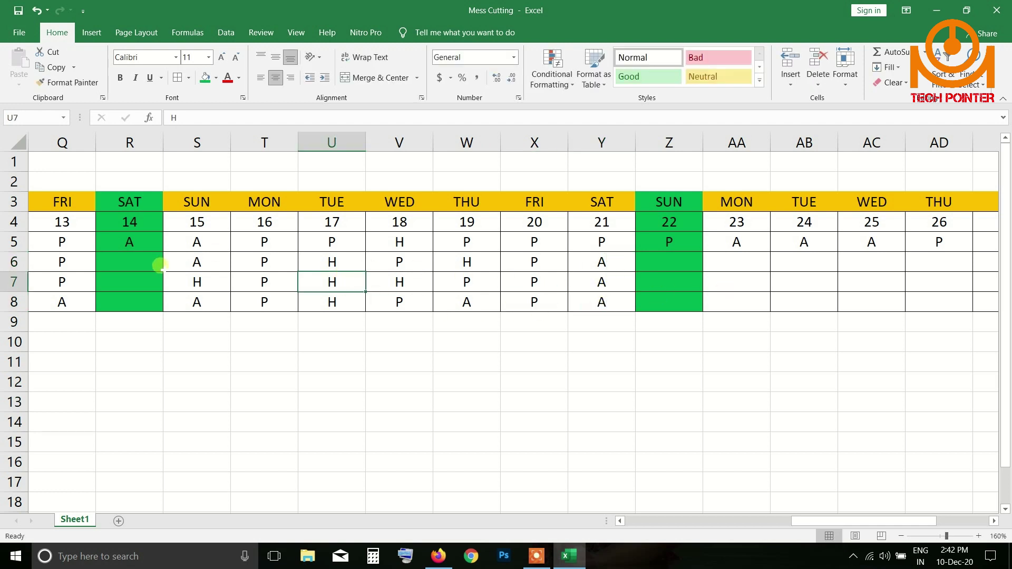
pyautogui.click(158, 268)
pyautogui.write('A')
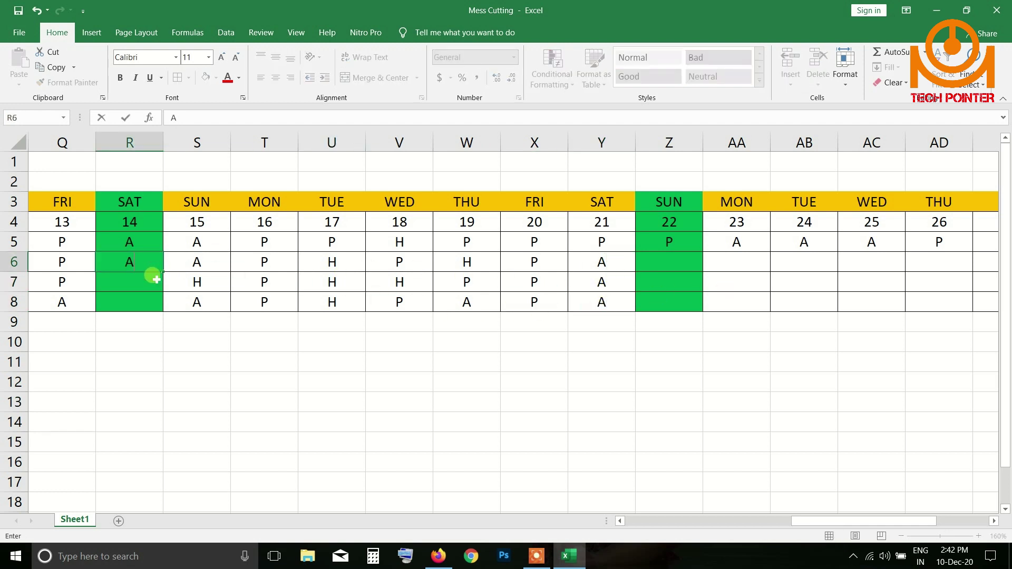
pyautogui.click(153, 281)
pyautogui.write('P')
pyautogui.click(147, 302)
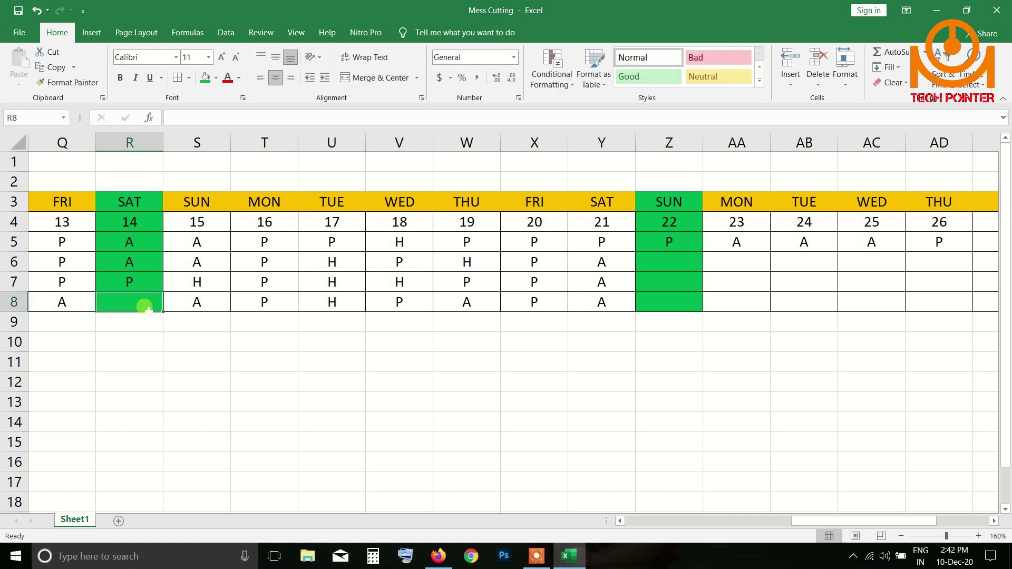
pyautogui.write('A')
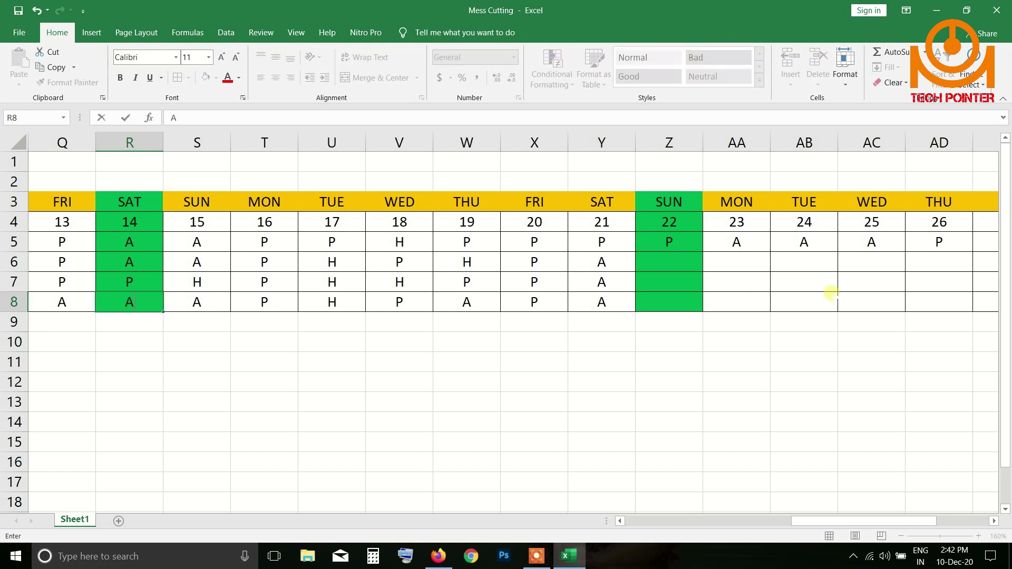
# Step: Fill the blank day 22 cells with P in Z6, H in Z7 and A in Z8
pyautogui.click(700, 269)
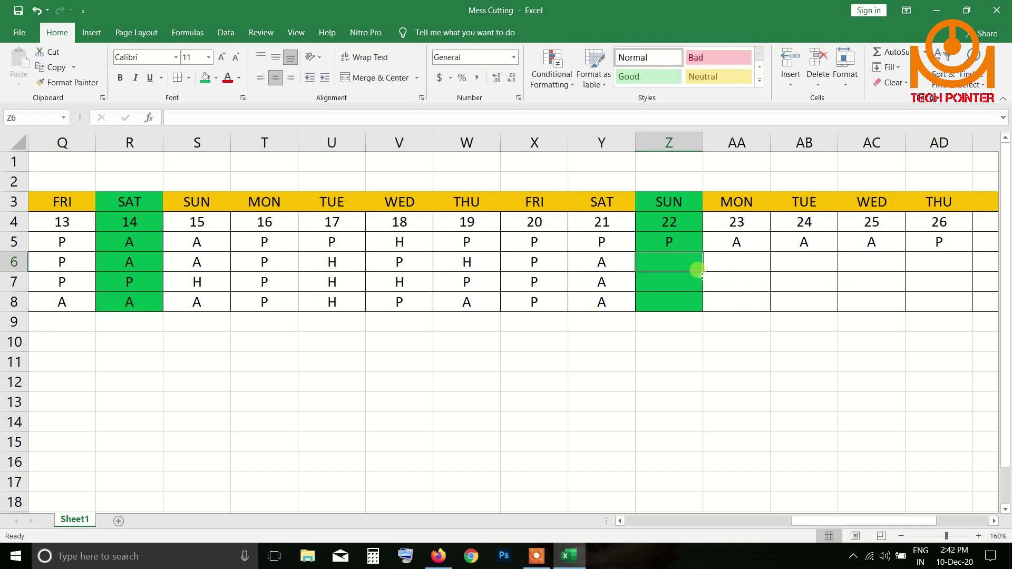
pyautogui.write('P')
pyautogui.press('Return')
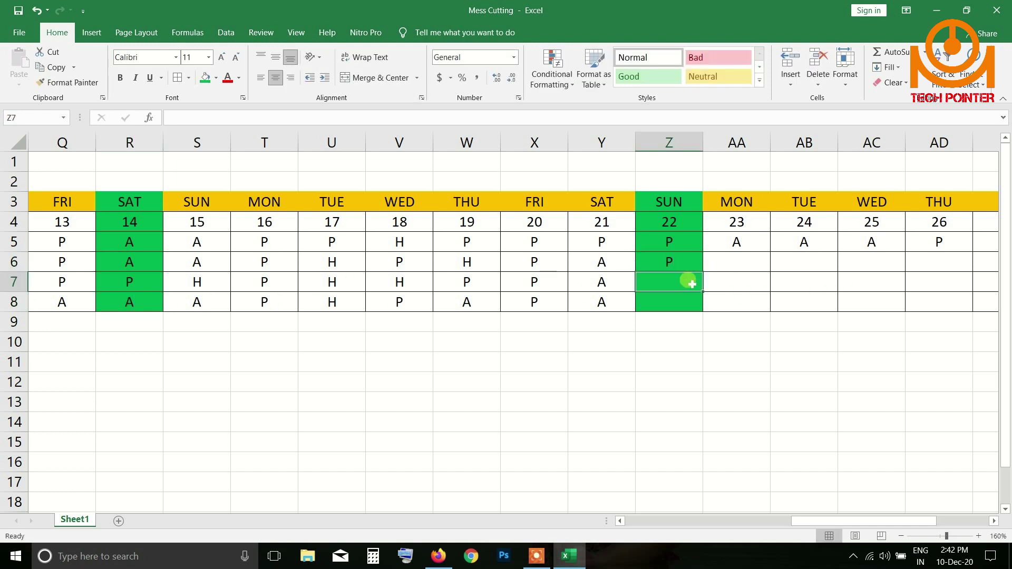
pyautogui.write('H')
pyautogui.press('Return')
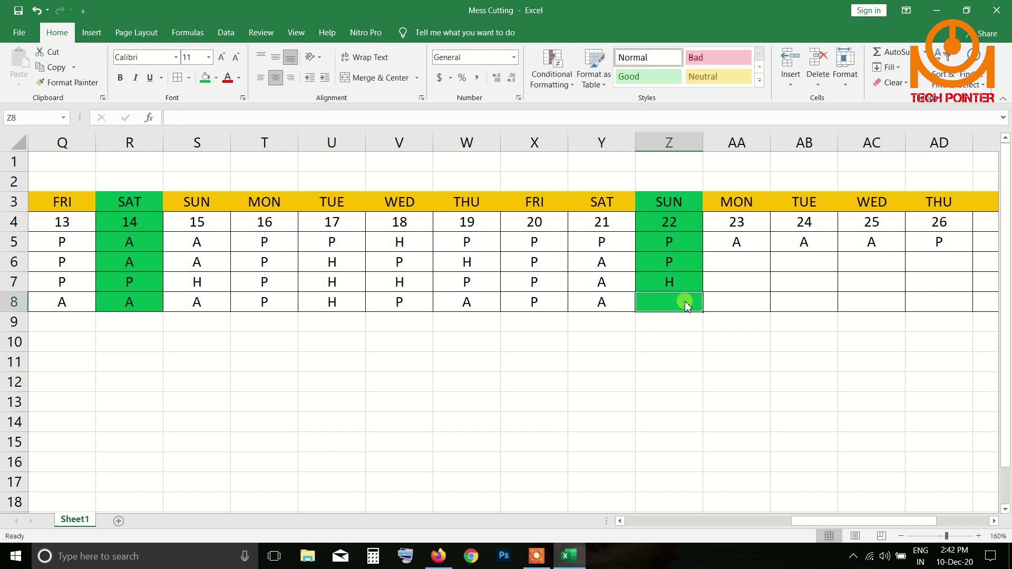
pyautogui.write('A')
# Step: Copy the block of day 18 to 21 marks in V5:Y8
pyautogui.moveTo(853, 527); pyautogui.dragTo(917, 524)
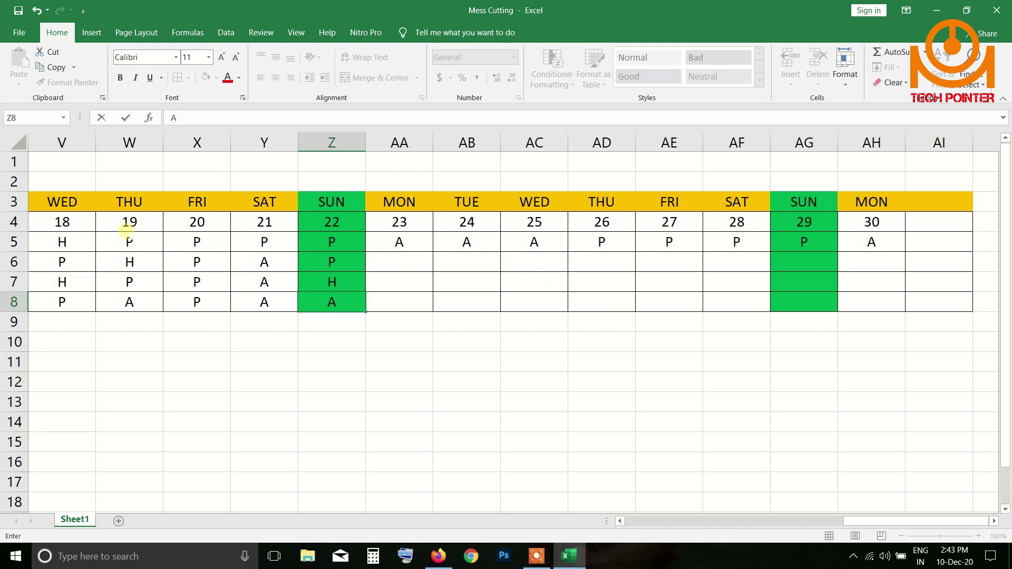
pyautogui.moveTo(83, 242); pyautogui.dragTo(255, 293)
pyautogui.hotkey('ctrl', 'x')
# Step: Try pasting the copied block of marks with its first cell at AA6, and undo the paste
pyautogui.moveTo(417, 268); pyautogui.dragTo(720, 300)
pyautogui.hotkey('ctrl', 'v')
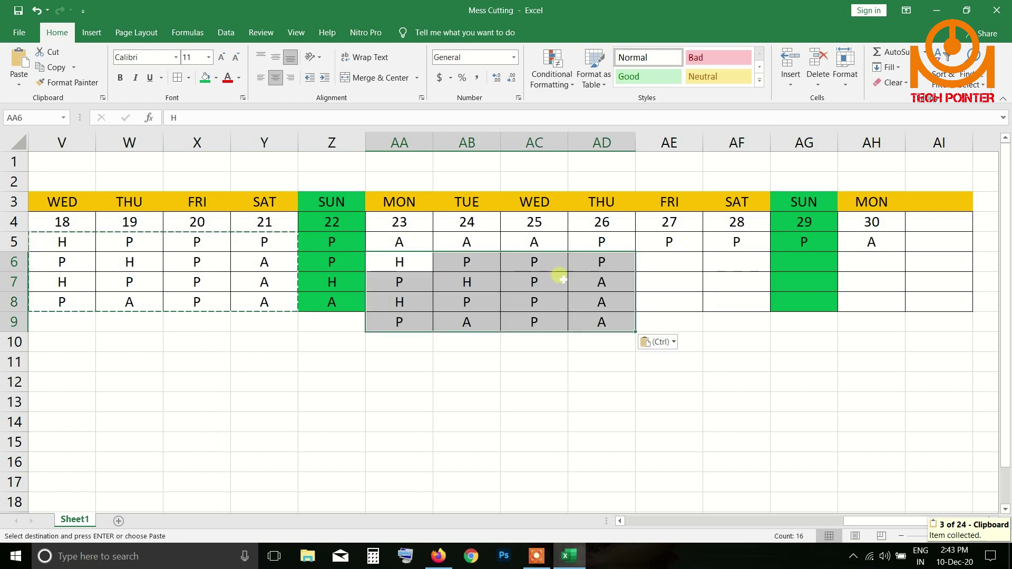
pyautogui.click(555, 281)
pyautogui.hotkey('ctrl', 'z')
# Step: Paste the copied marks over AA5:AD8 for days 23 to 26
pyautogui.moveTo(387, 240); pyautogui.dragTo(759, 300)
pyautogui.hotkey('ctrl', 'v')
pyautogui.click(639, 284)
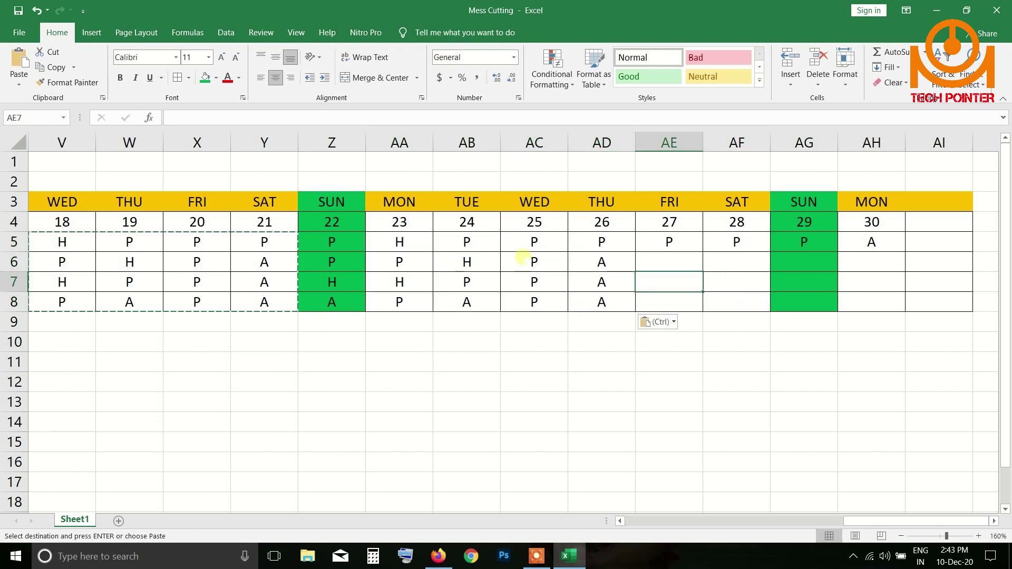
# Step: Copy the marks in AB6:AD8 to AE6:AG8 for days 27 to 29, keeping the day 29 column filled green
pyautogui.moveTo(480, 262); pyautogui.dragTo(602, 301)
pyautogui.hotkey('ctrl', 'c')
pyautogui.moveTo(667, 266); pyautogui.dragTo(729, 302)
pyautogui.hotkey('ctrl', 'v')
pyautogui.click(799, 246)
pyautogui.moveTo(798, 248); pyautogui.dragTo(802, 302)
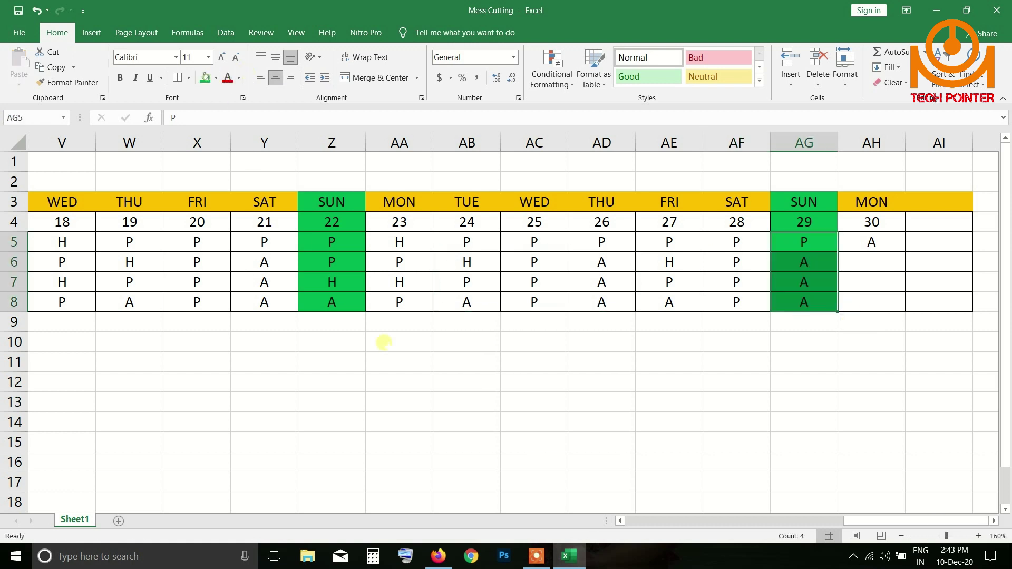
pyautogui.click(736, 484)
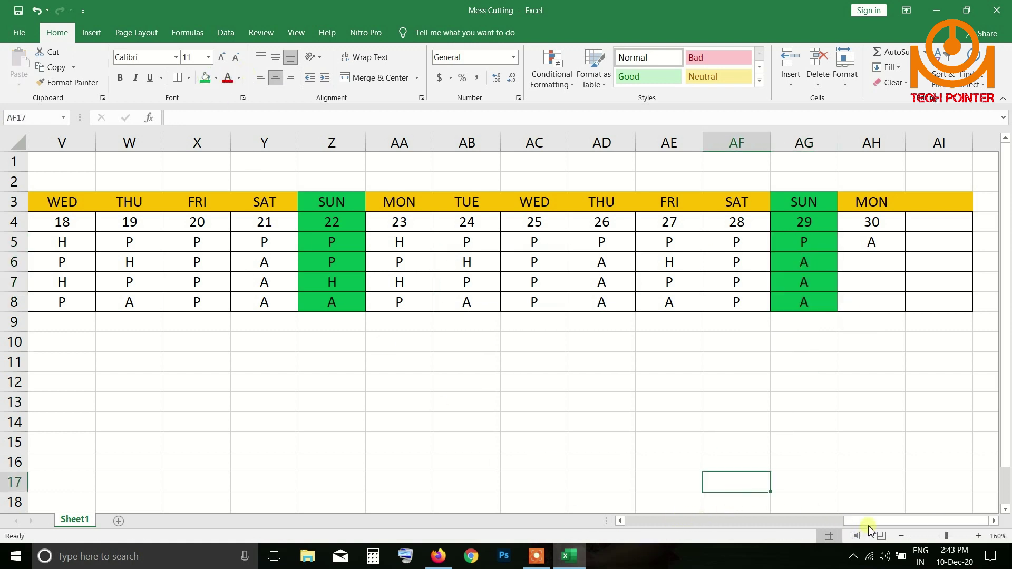
# Step: Mark day 30 as P for the remaining three people in AH6, AH7 and AH8
pyautogui.click(887, 524)
pyautogui.click(804, 245)
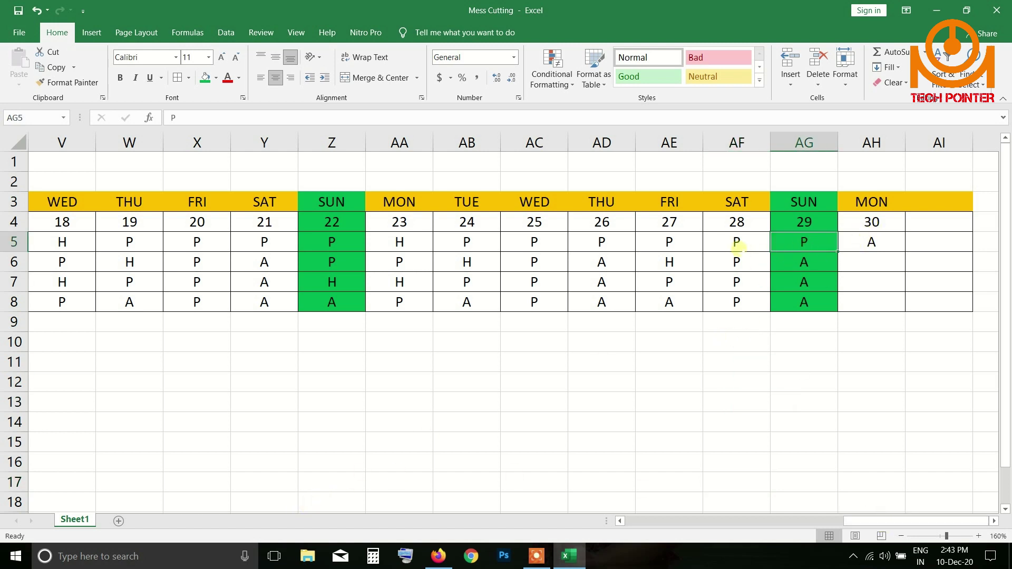
pyautogui.click(889, 267)
pyautogui.write('P')
pyautogui.click(876, 283)
pyautogui.write('P')
pyautogui.click(874, 303)
pyautogui.write('P')
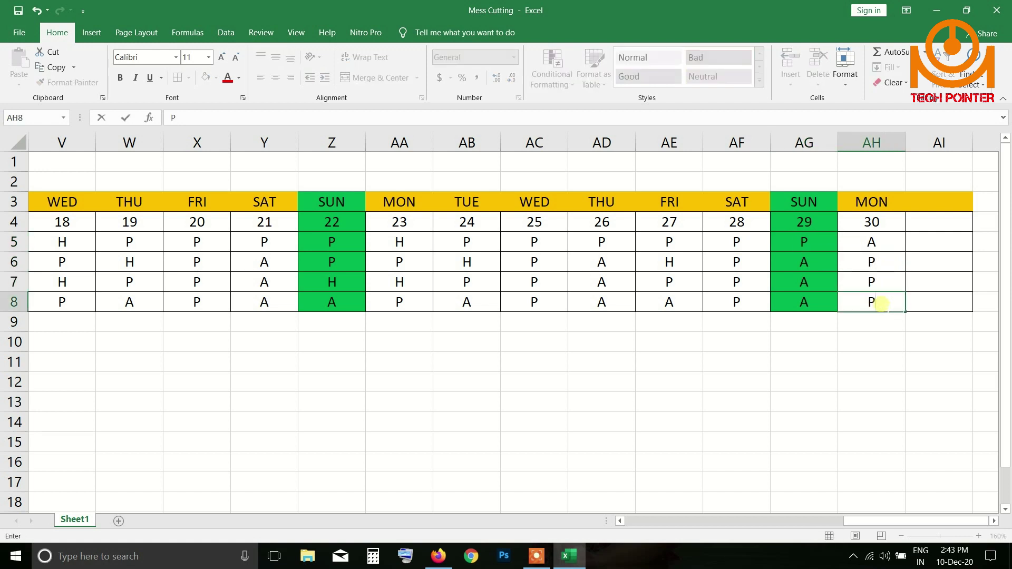
pyautogui.click(916, 238)
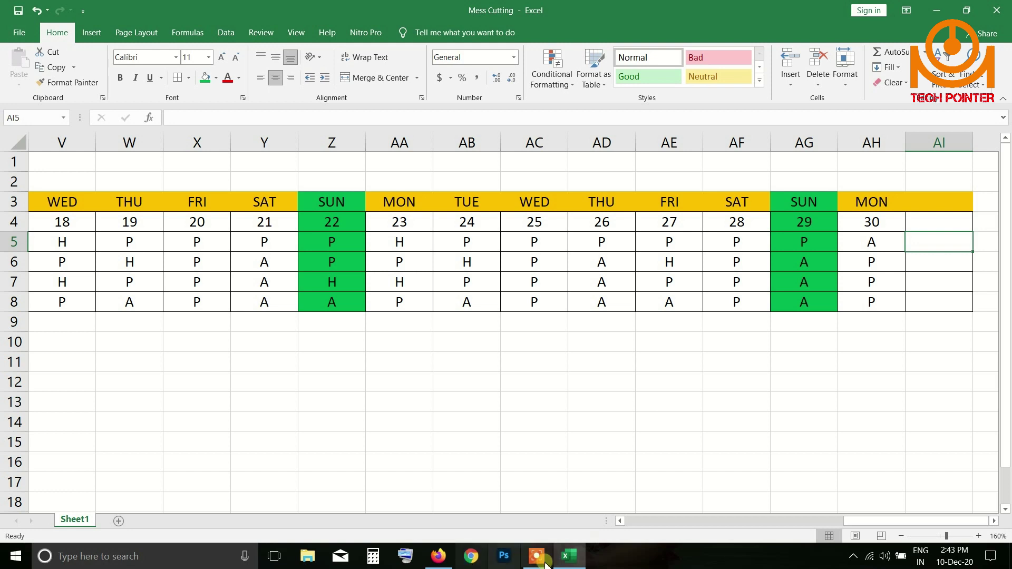
pyautogui.click(994, 520)
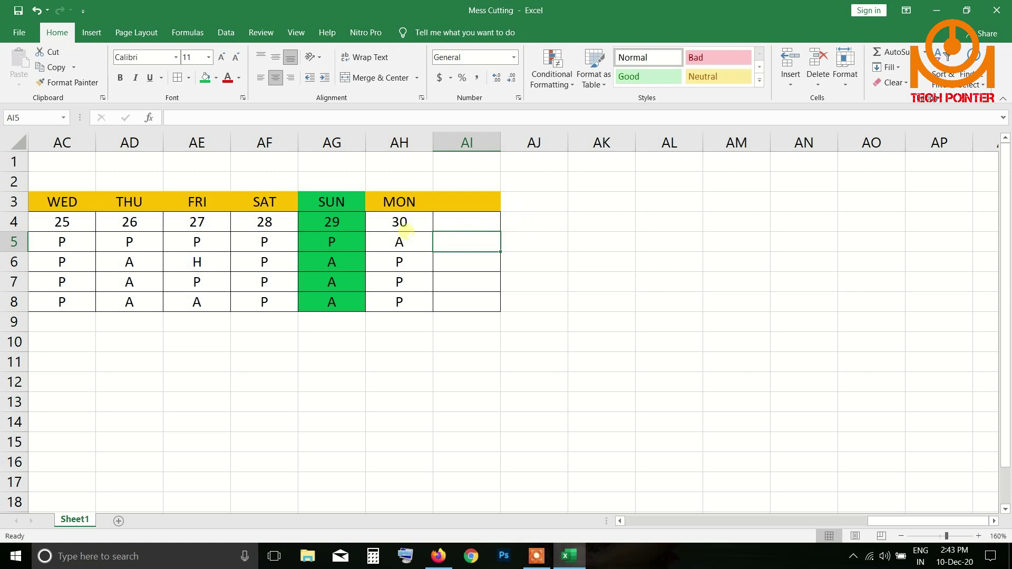
pyautogui.click(465, 222)
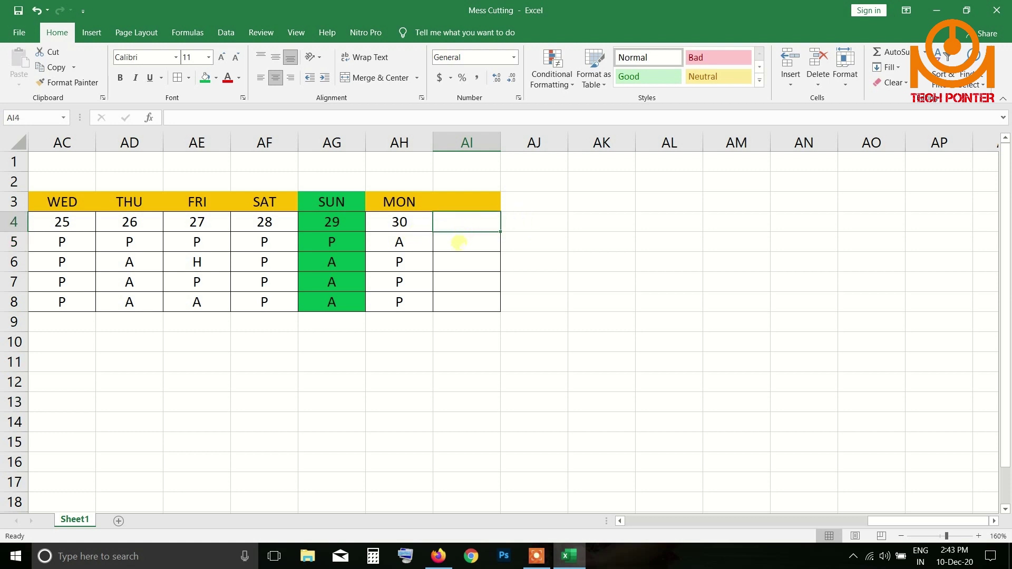
pyautogui.click(459, 243)
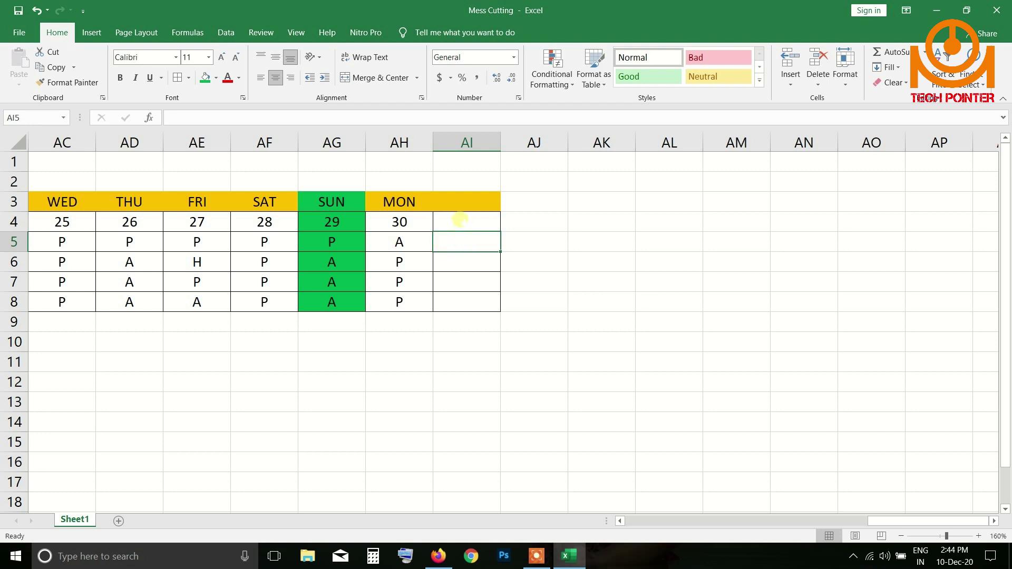
pyautogui.click(473, 223)
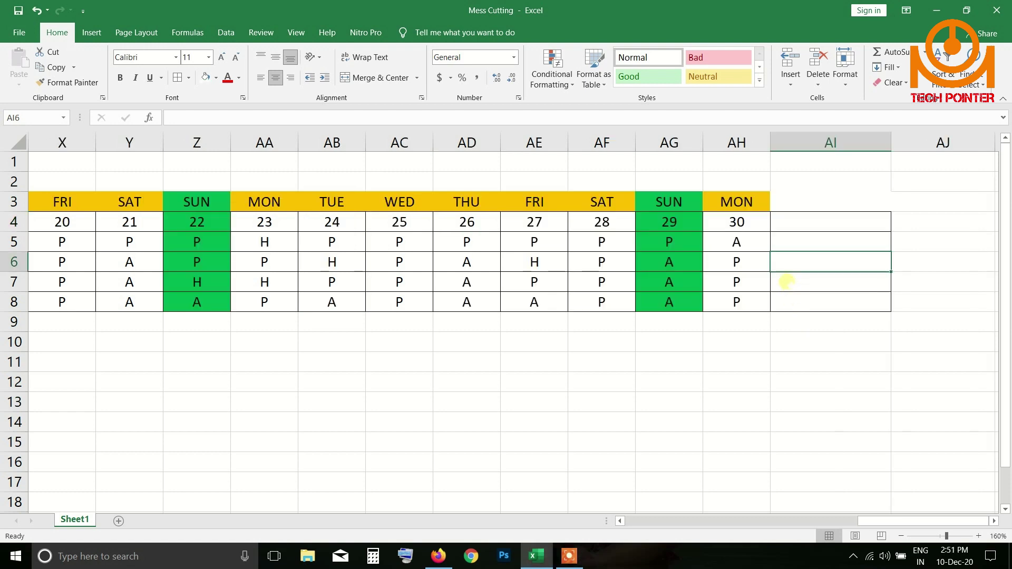
# Step: Fill the day number row E4:AH4 with the standard blue colour
pyautogui.moveTo(759, 225); pyautogui.dragTo(120, 223)
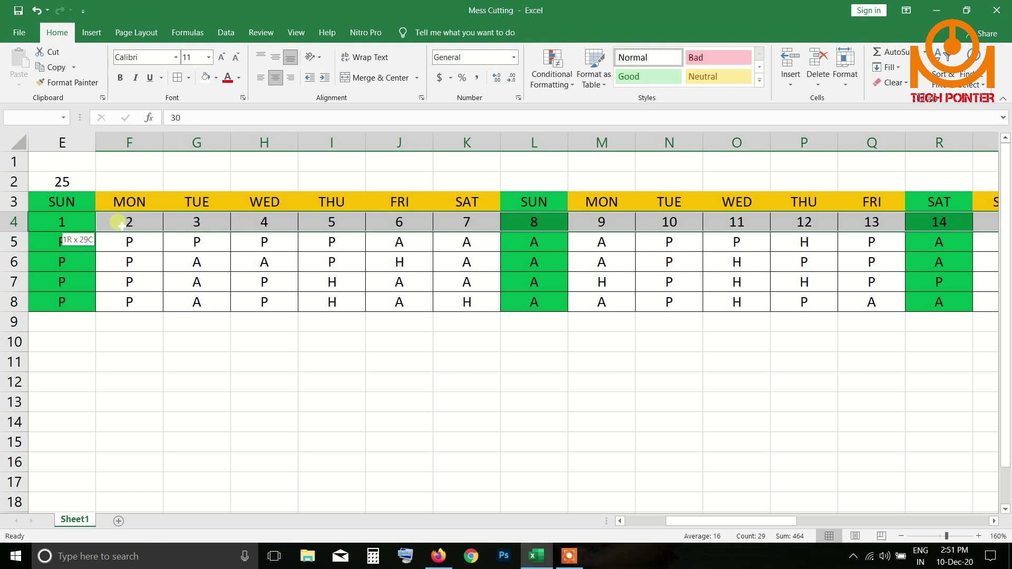
pyautogui.moveTo(120, 223); pyautogui.dragTo(82, 225)
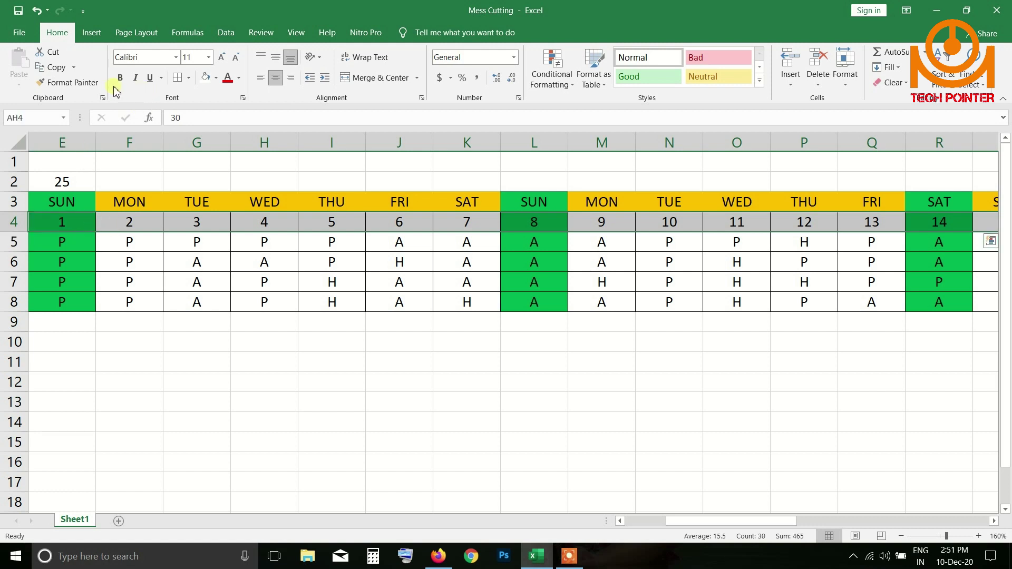
pyautogui.click(216, 77)
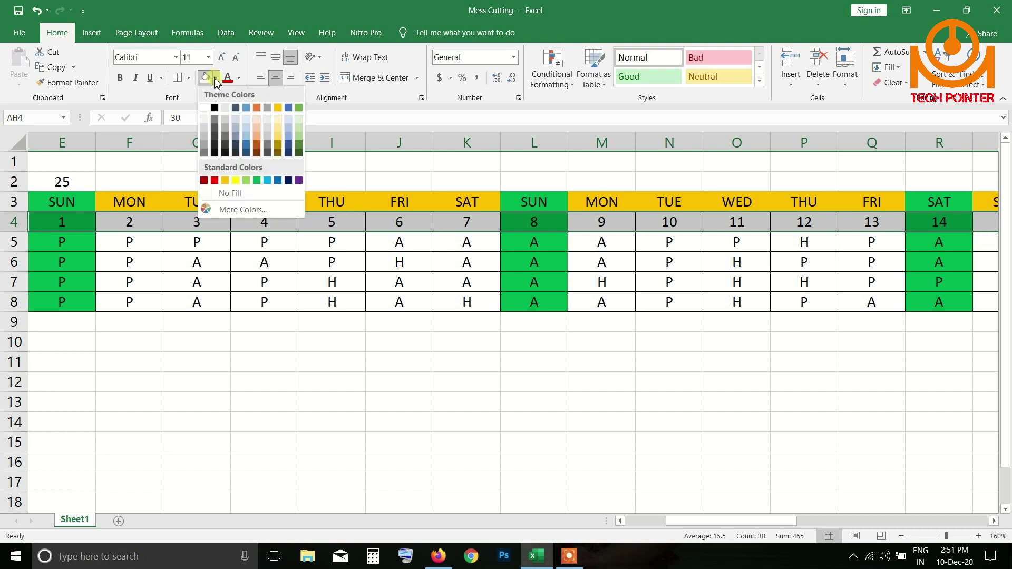
pyautogui.click(277, 180)
pyautogui.click(477, 383)
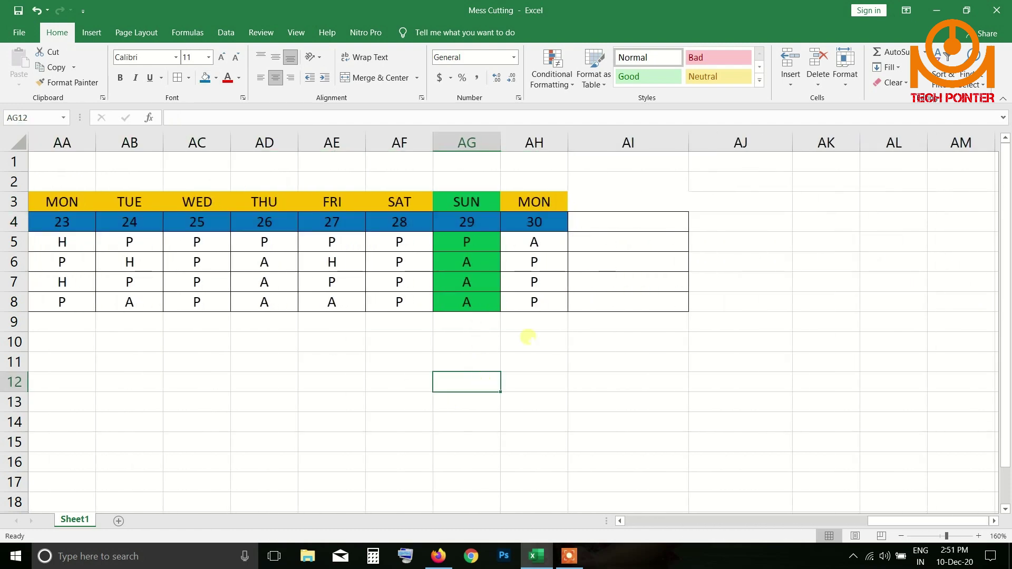
# Step: Enter the summary headings PRESENCE, ABSENCE and H/D in cells AI4, AJ4 and AK4
pyautogui.scroll(2, 813, 459)
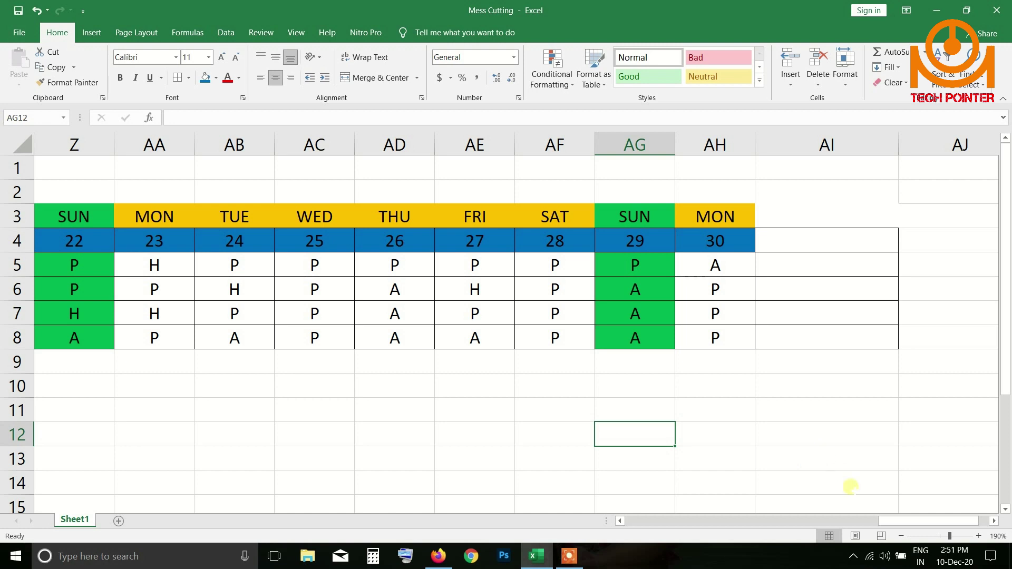
pyautogui.hscroll(3, 994, 521)
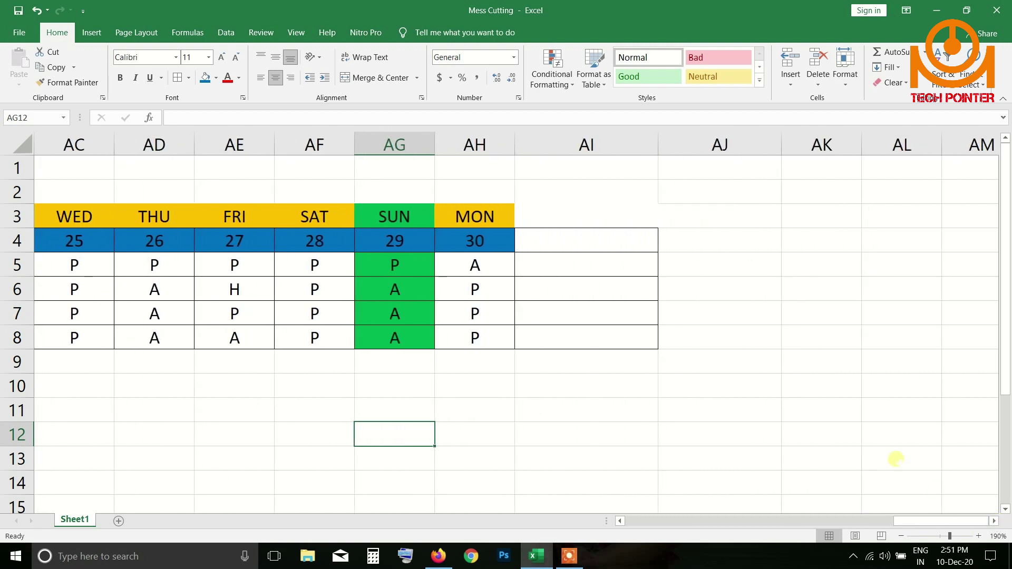
pyautogui.click(599, 221)
pyautogui.click(586, 243)
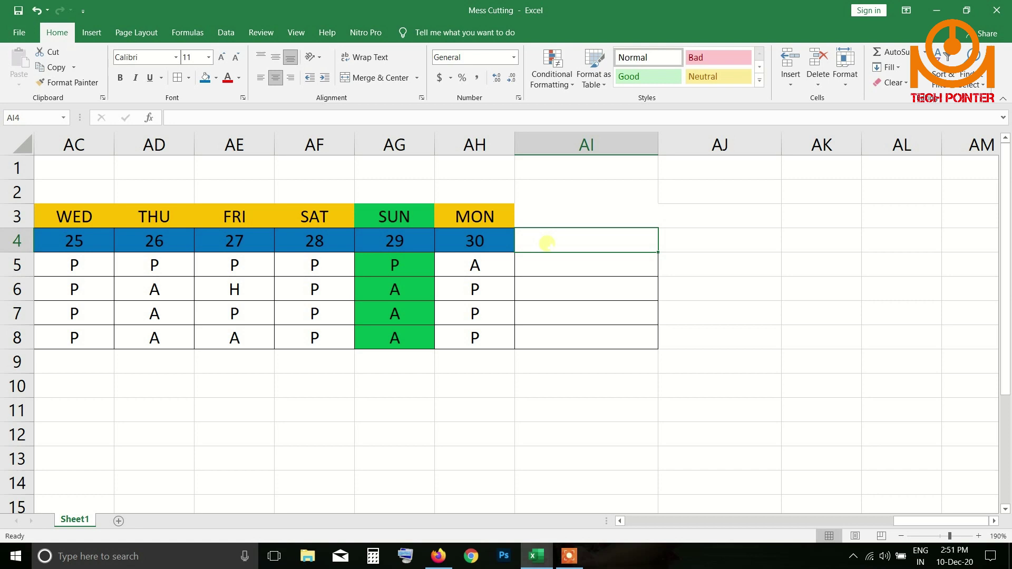
pyautogui.write('PRE')
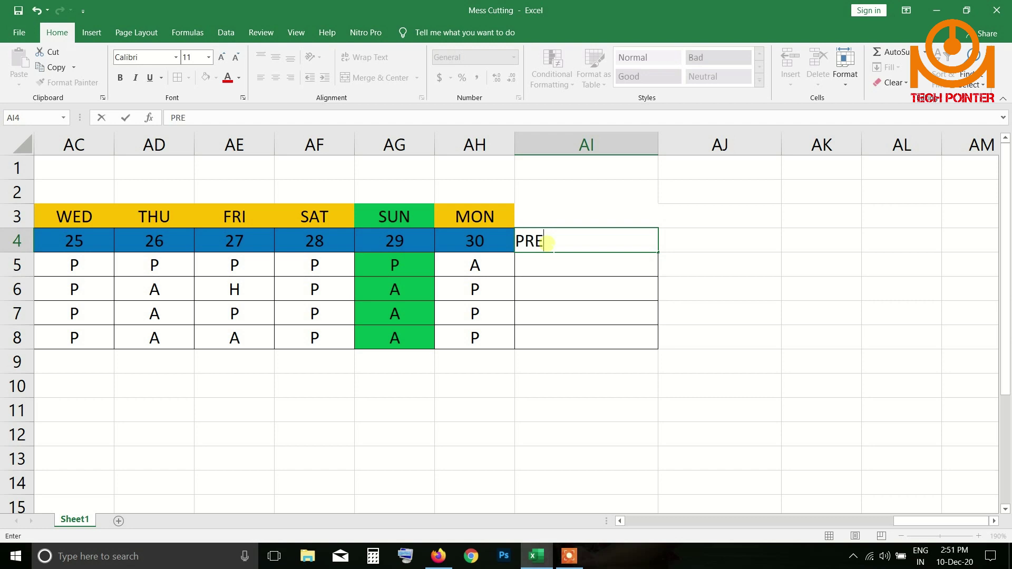
pyautogui.write('SENCE')
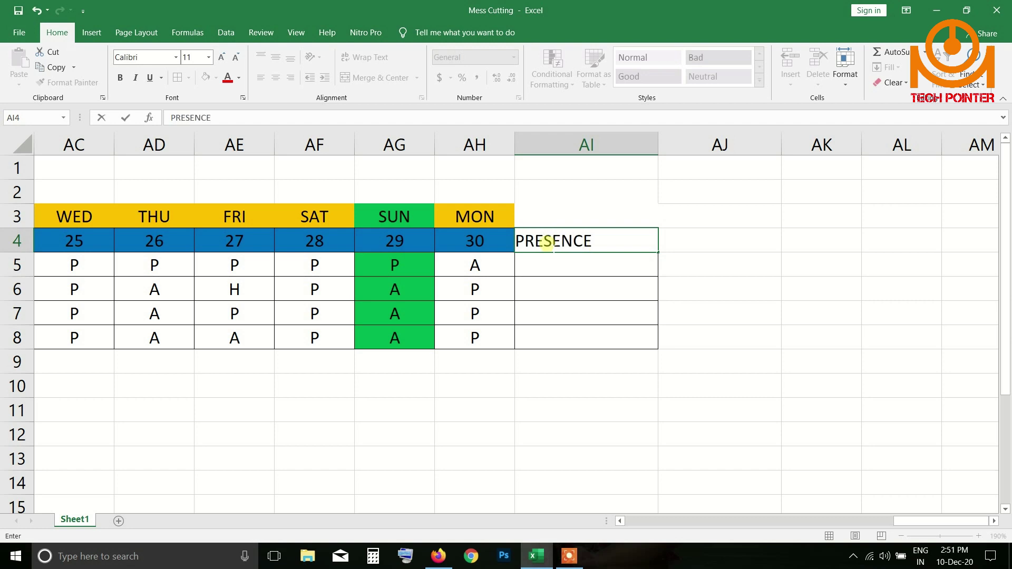
pyautogui.click(715, 241)
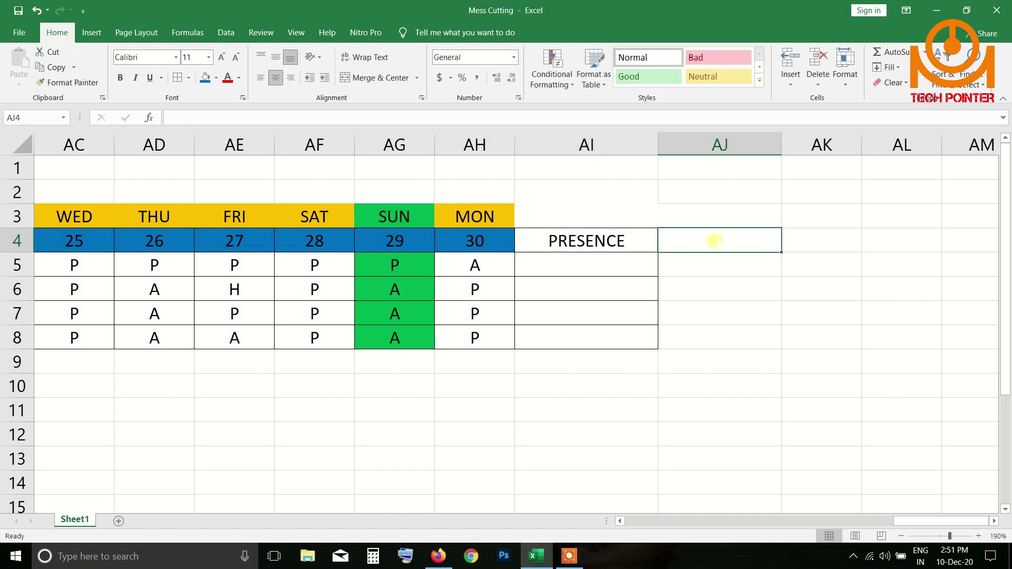
pyautogui.write('ABSEN')
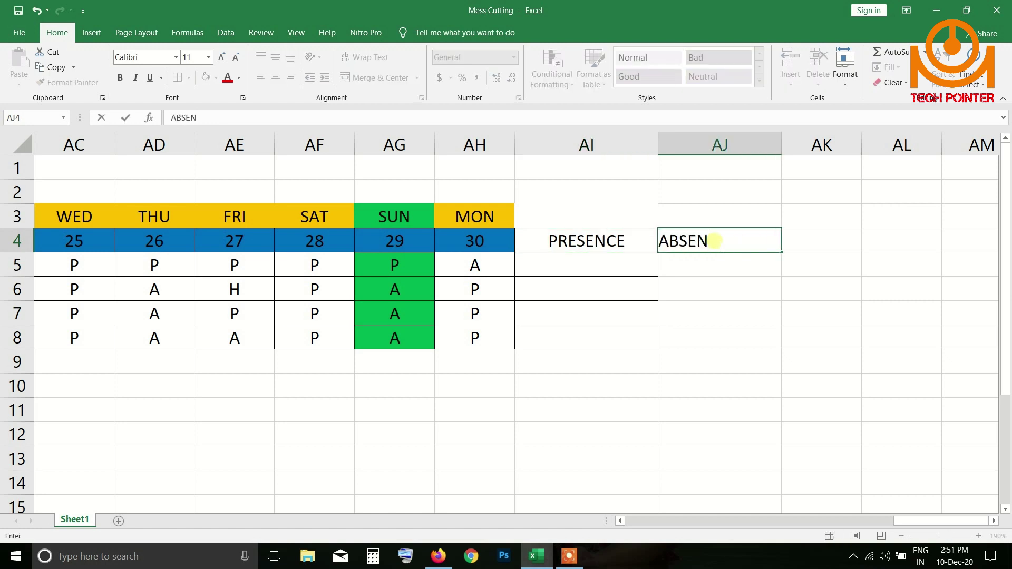
pyautogui.write('CE')
pyautogui.click(805, 240)
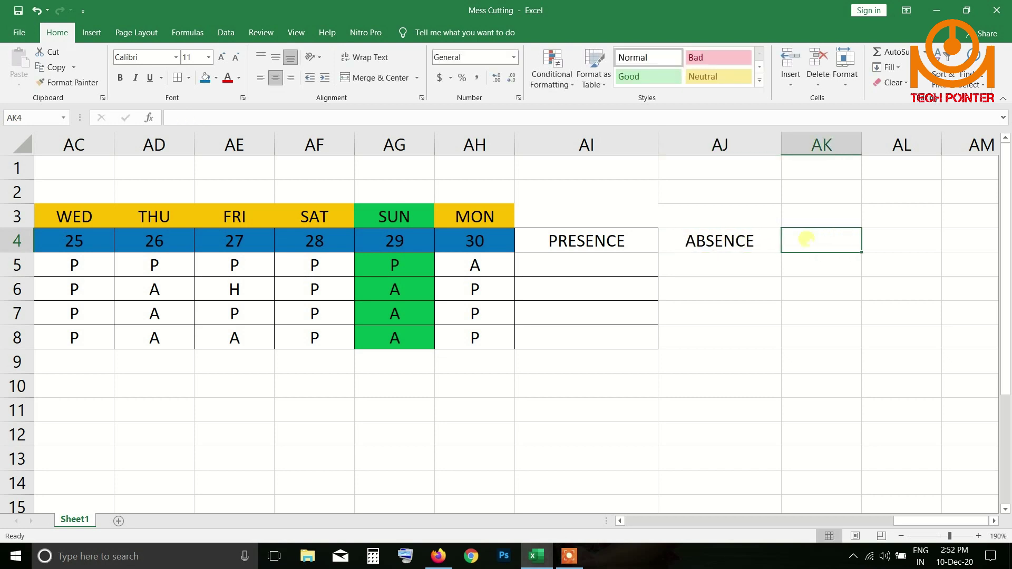
pyautogui.write('H/')
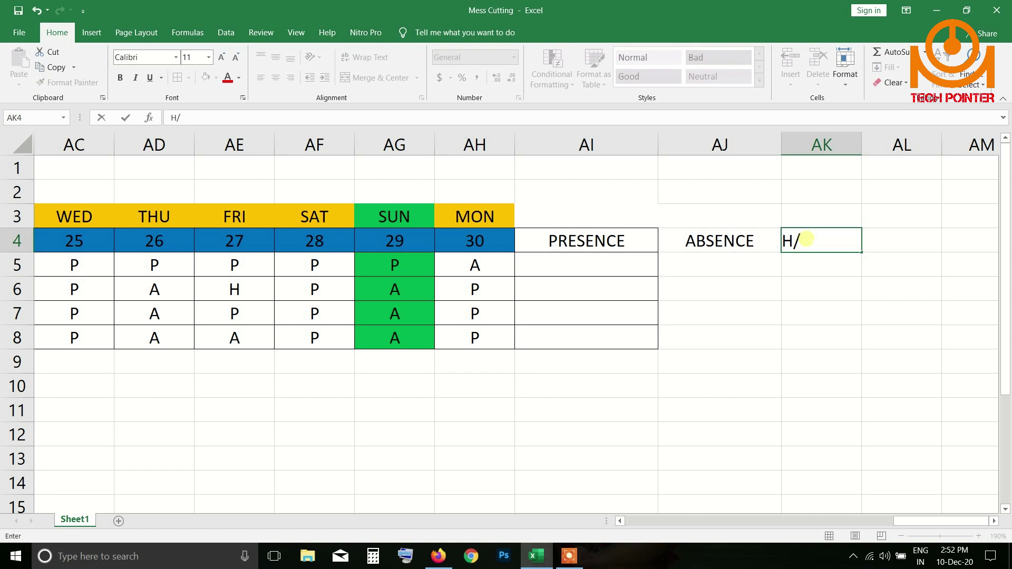
pyautogui.write('D')
# Step: Fill the three centred summary headings in AI4:AK4 with a custom turquoise colour
pyautogui.moveTo(636, 228); pyautogui.dragTo(805, 236)
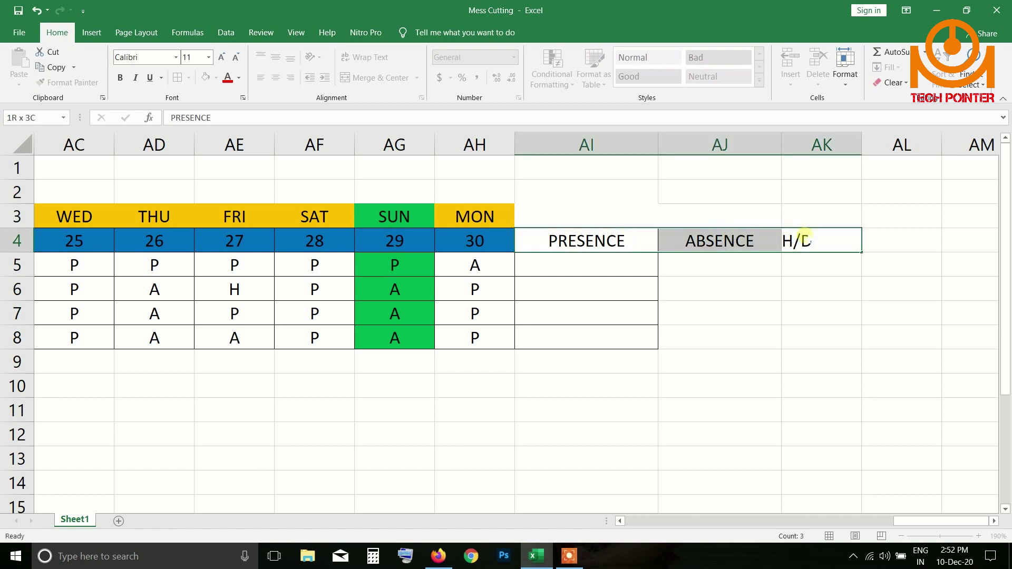
pyautogui.click(275, 77)
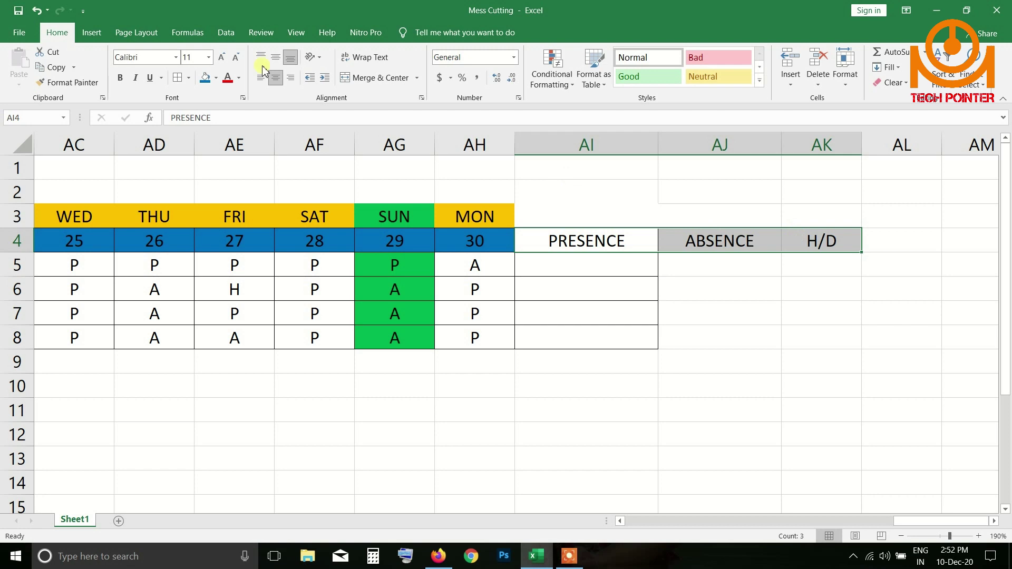
pyautogui.click(215, 78)
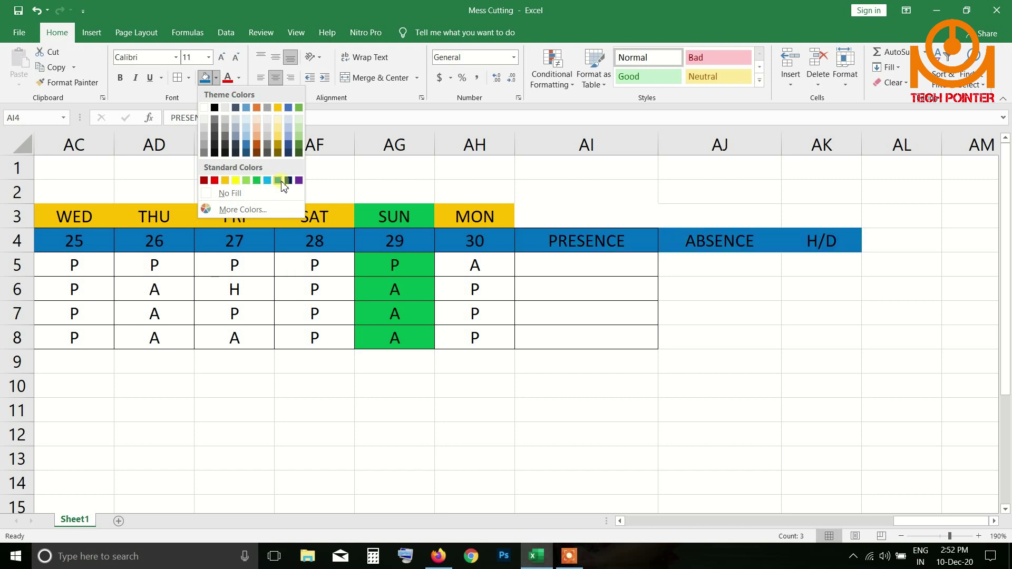
pyautogui.click(244, 209)
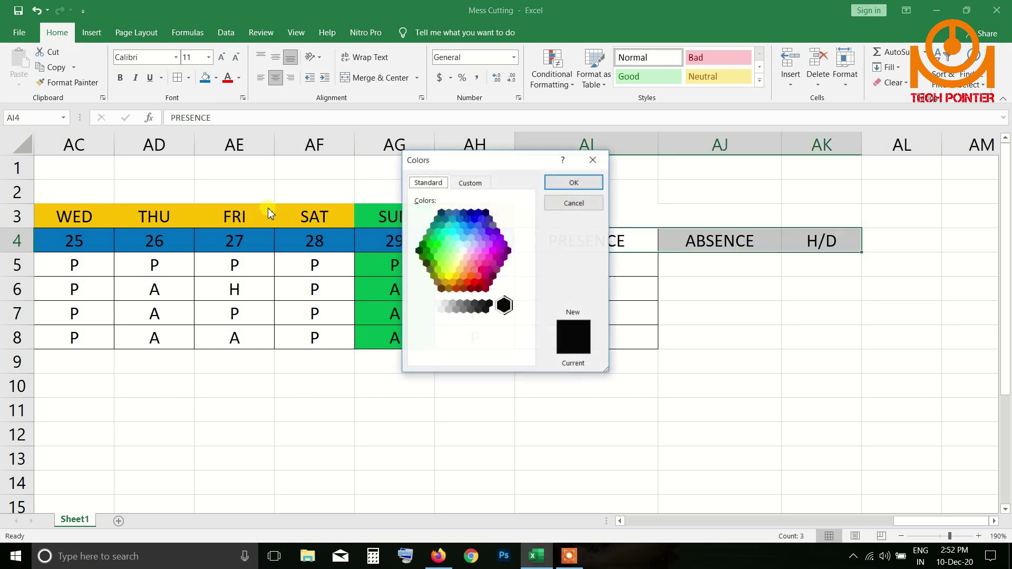
pyautogui.click(446, 235)
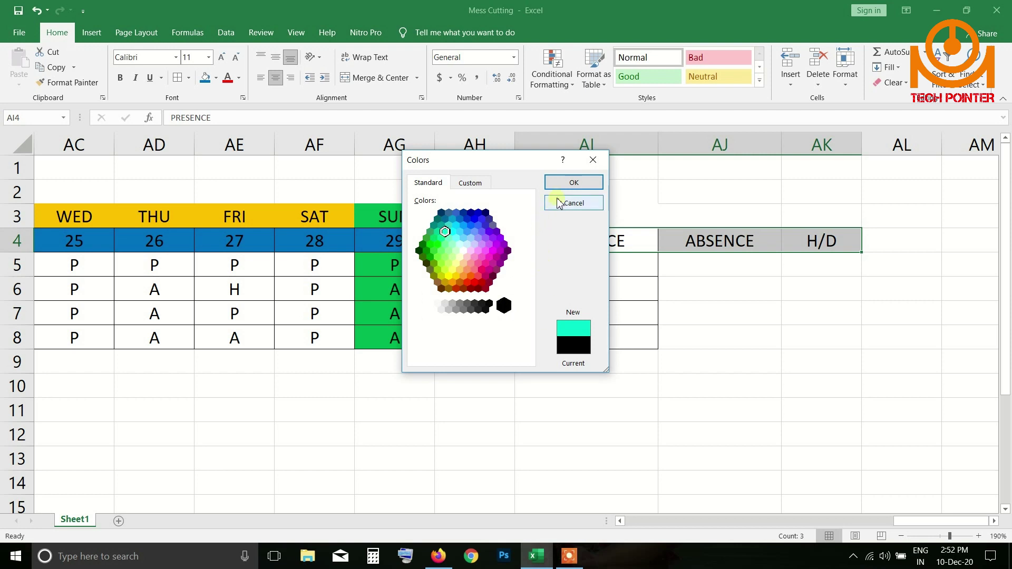
pyautogui.click(574, 182)
pyautogui.click(639, 313)
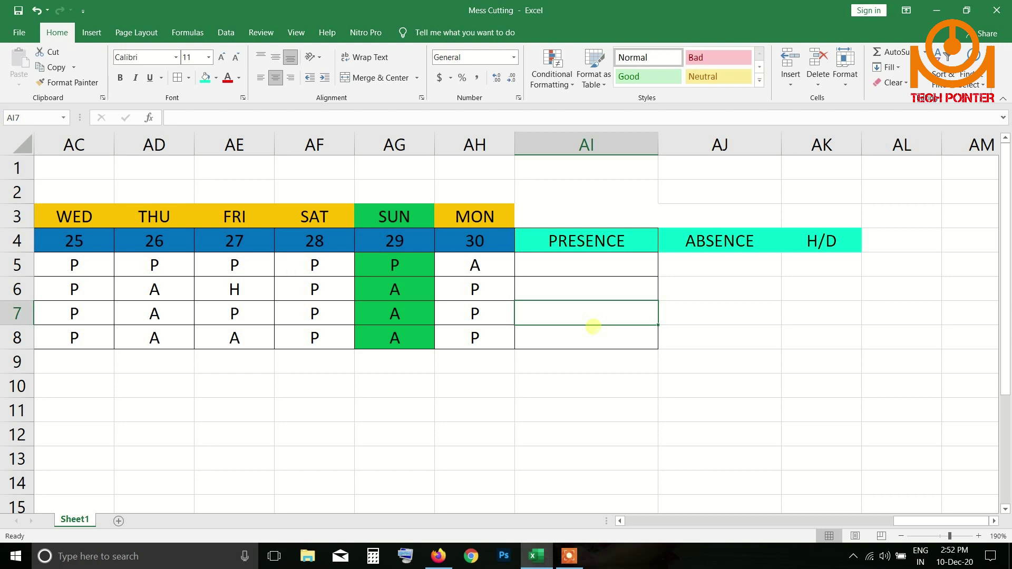
# Step: Enter =countif(E5:AH5,"p") in AI5 to count the first person's present days
pyautogui.click(575, 247)
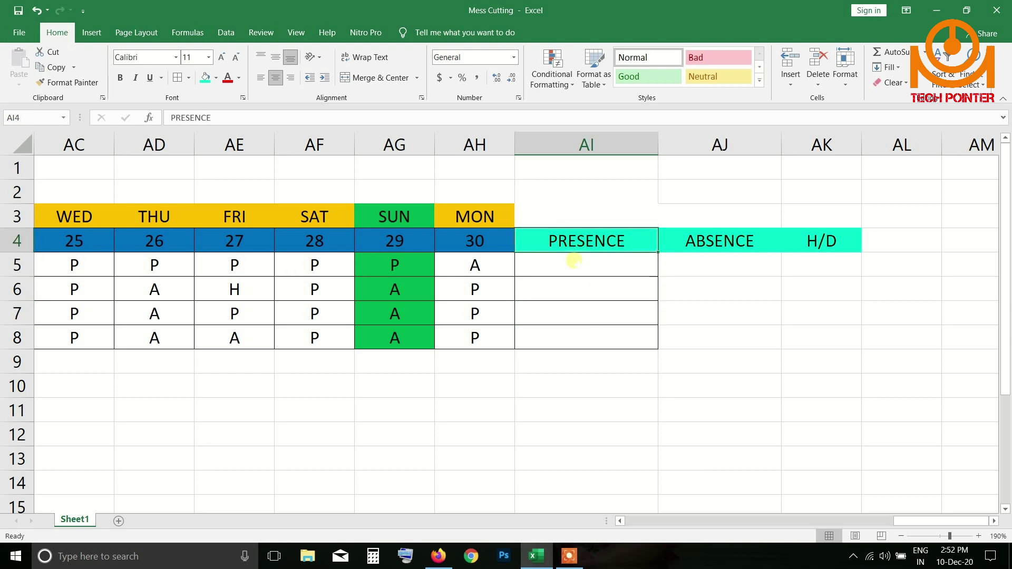
pyautogui.click(573, 262)
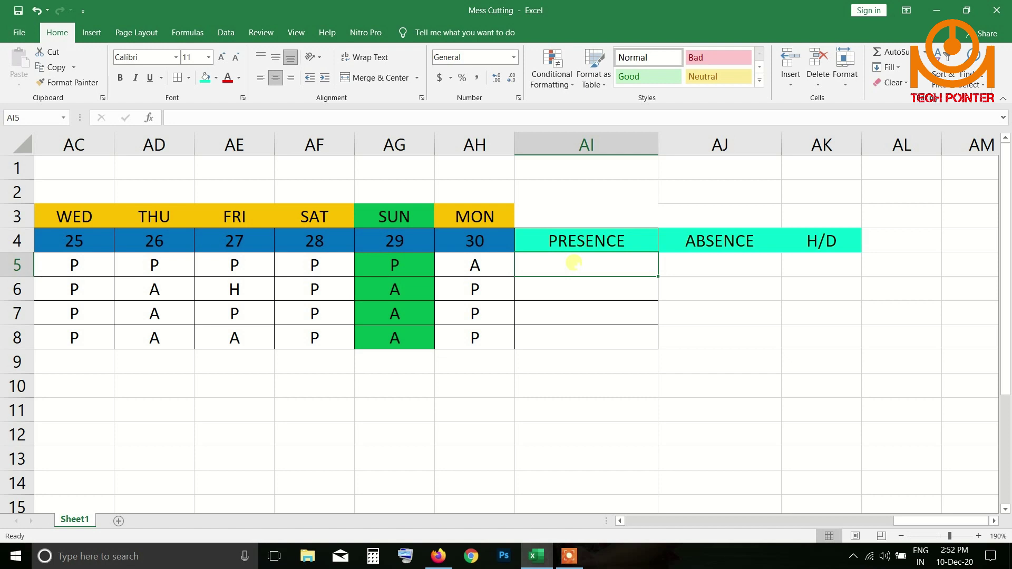
pyautogui.write('=')
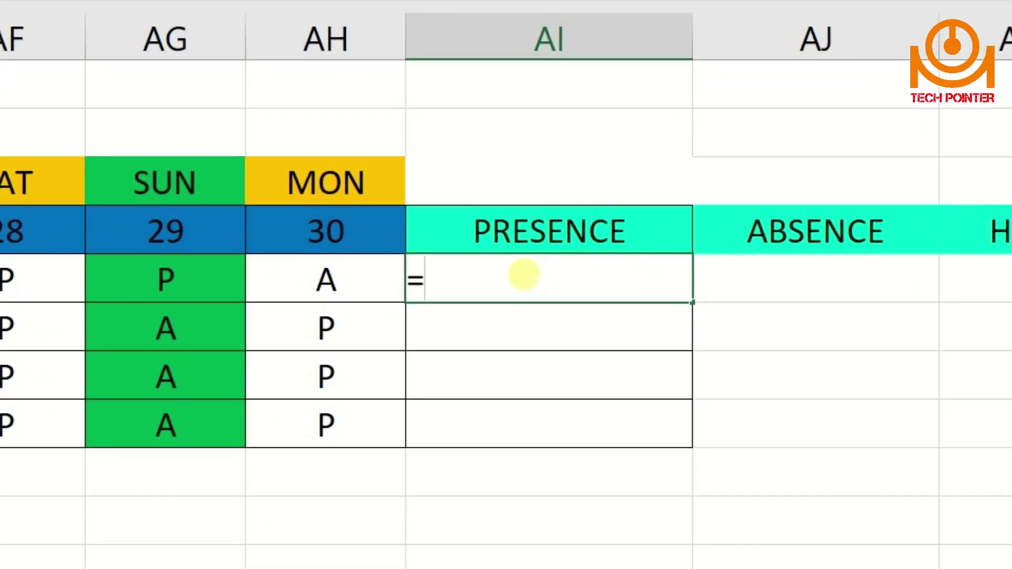
pyautogui.write('count')
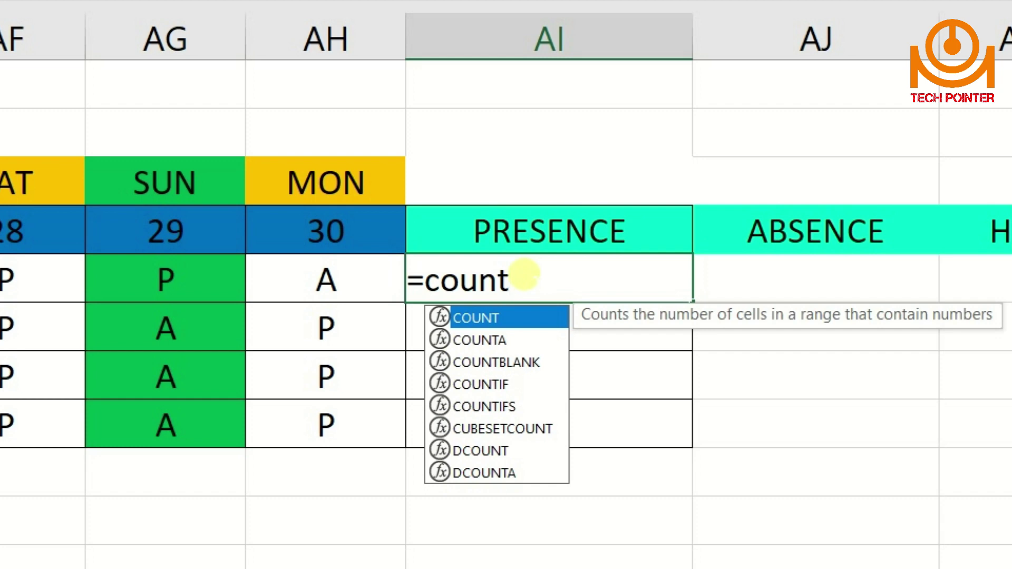
pyautogui.write('if')
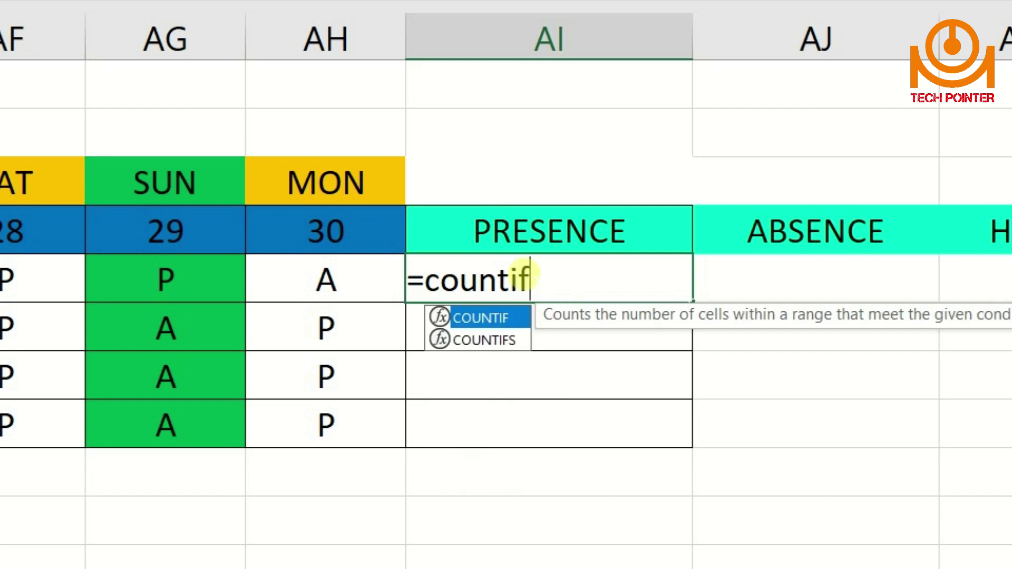
pyautogui.write('(')
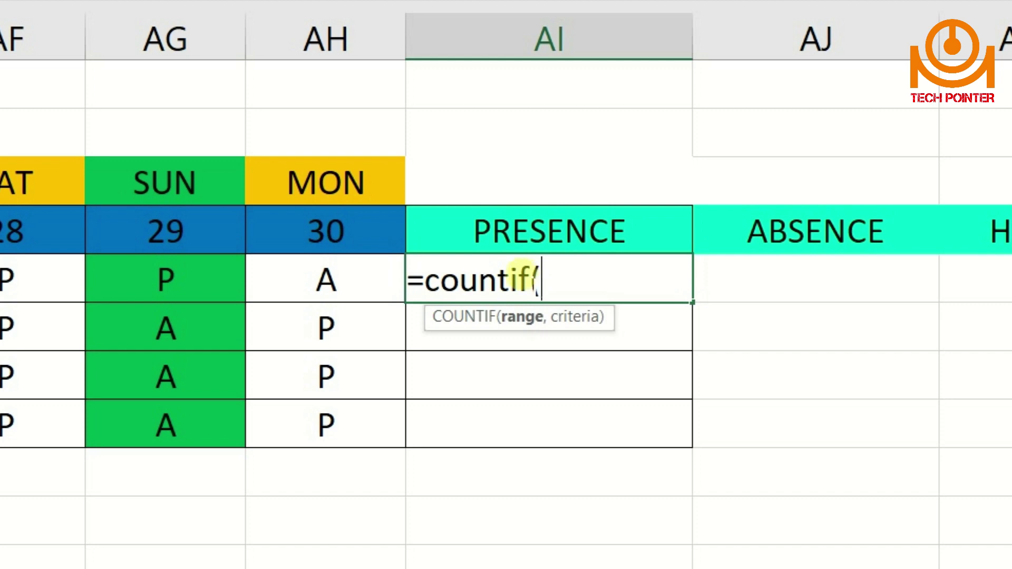
pyautogui.moveTo(385, 284); pyautogui.dragTo(231, 277)
pyautogui.moveTo(230, 279); pyautogui.dragTo(231, 278)
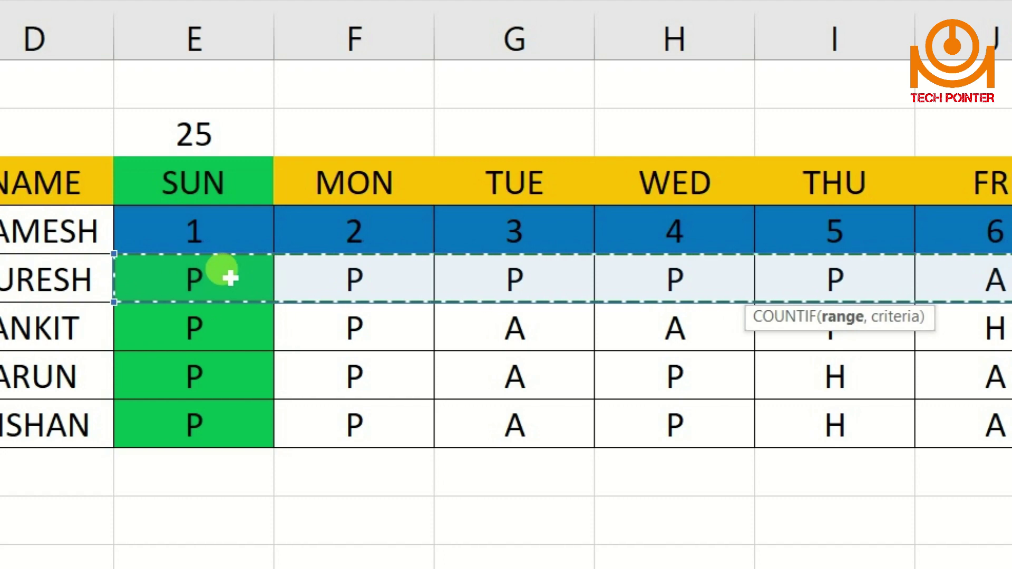
pyautogui.hscroll(10, 506, 284)
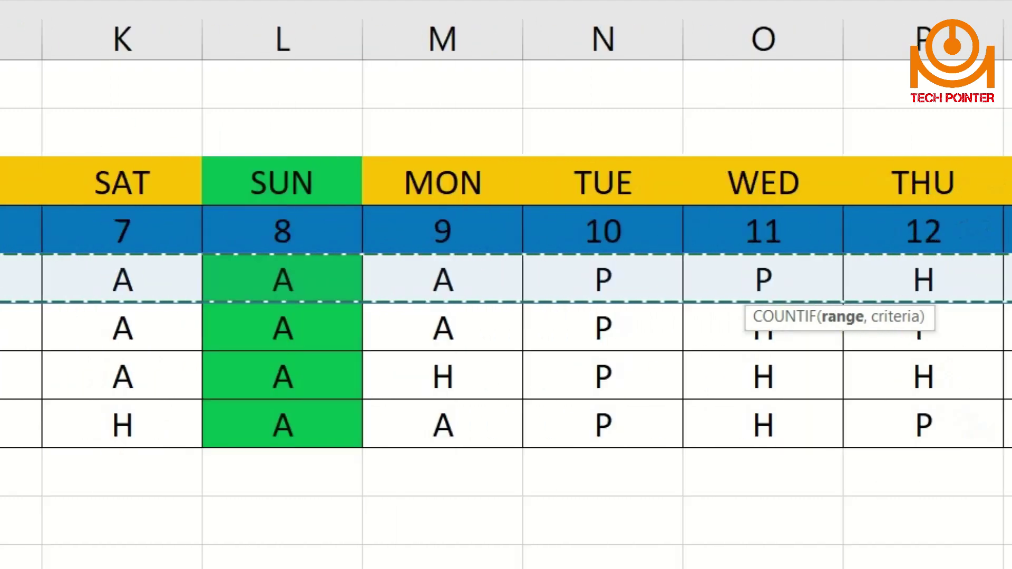
pyautogui.hscroll(2, 506, 284)
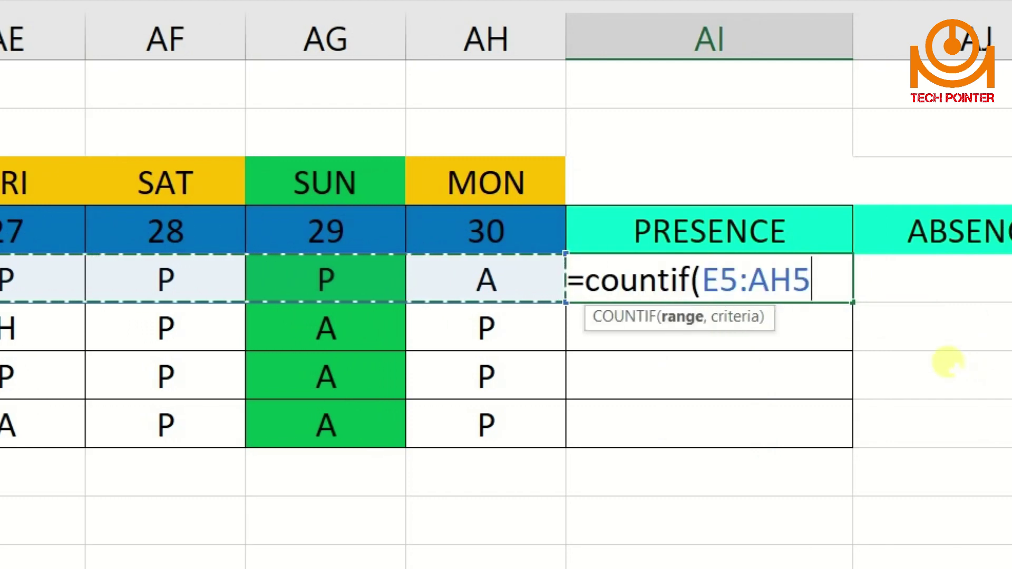
pyautogui.write(',')
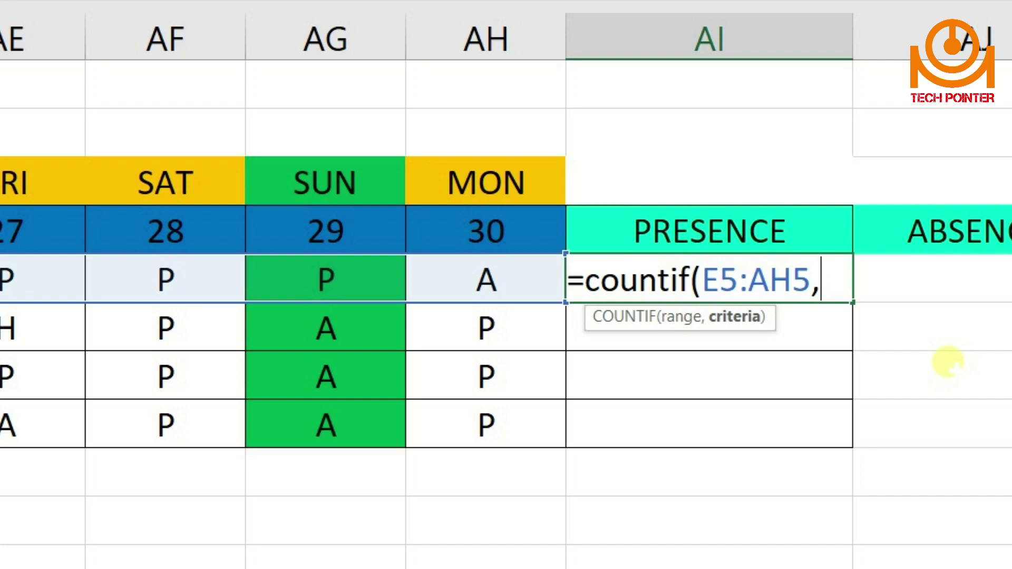
pyautogui.write('"')
pyautogui.write('p')
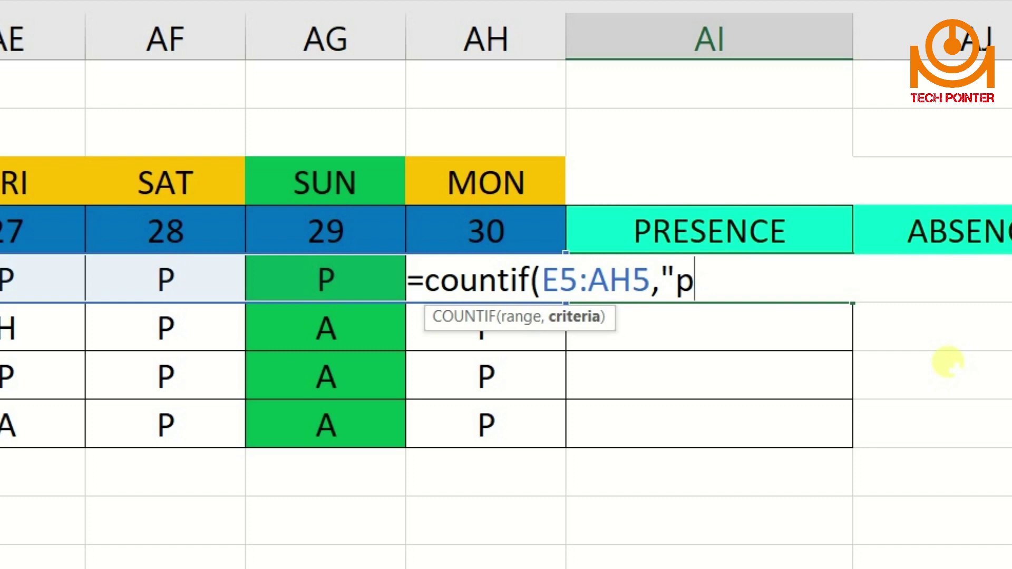
pyautogui.write('")')
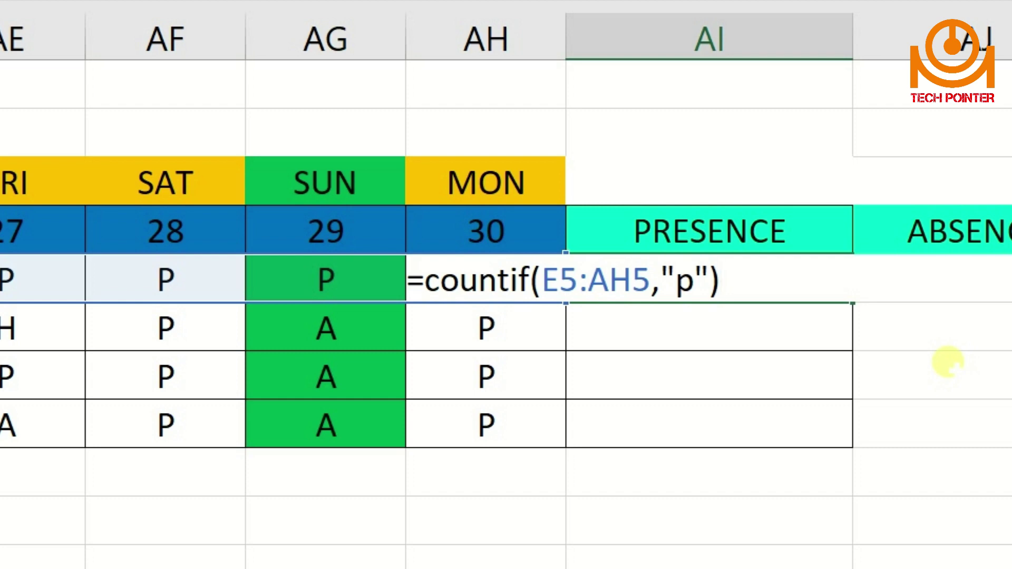
pyautogui.press('Return')
pyautogui.click(797, 280)
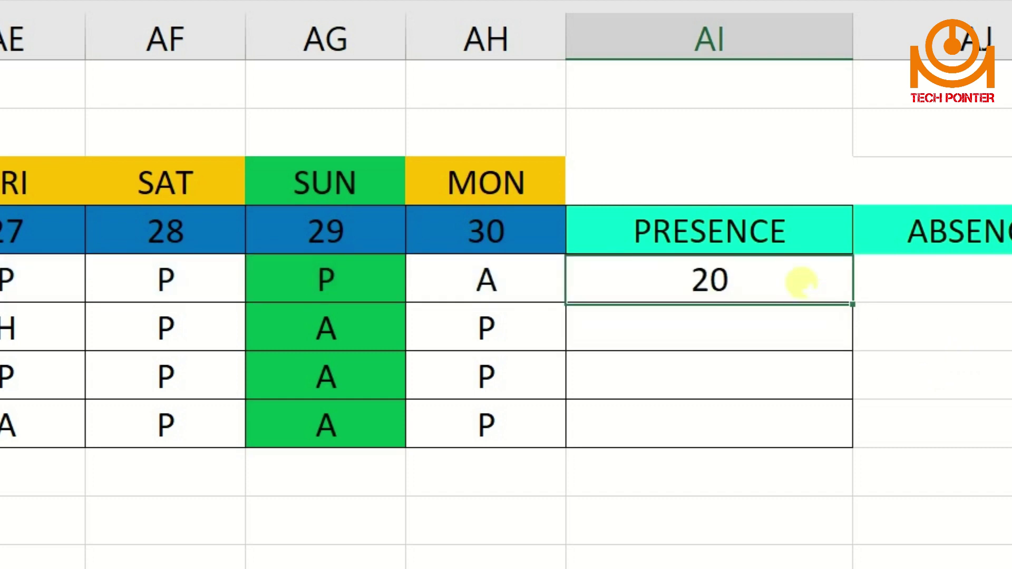
pyautogui.click(221, 279)
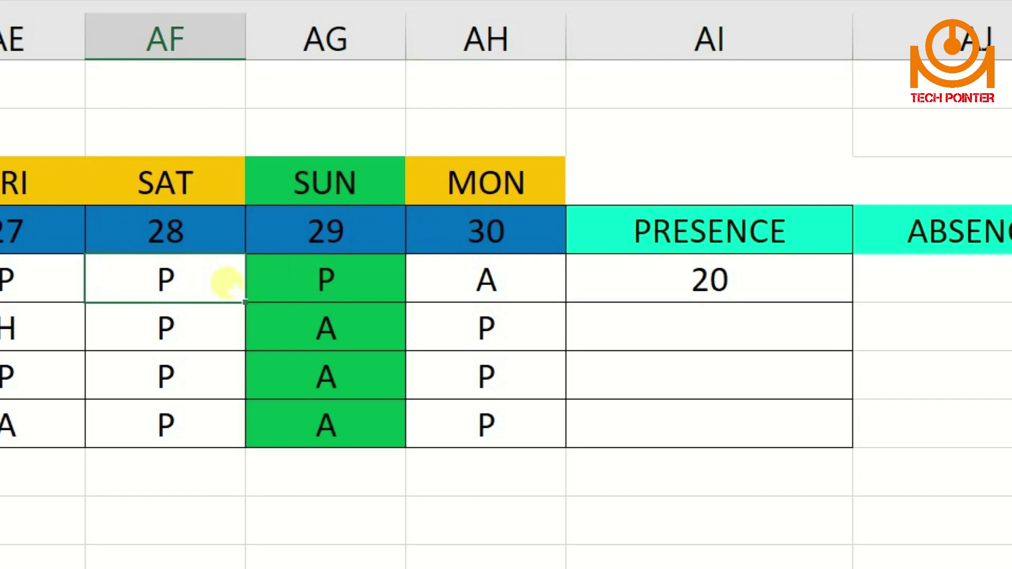
pyautogui.click(18, 280)
pyautogui.click(734, 281)
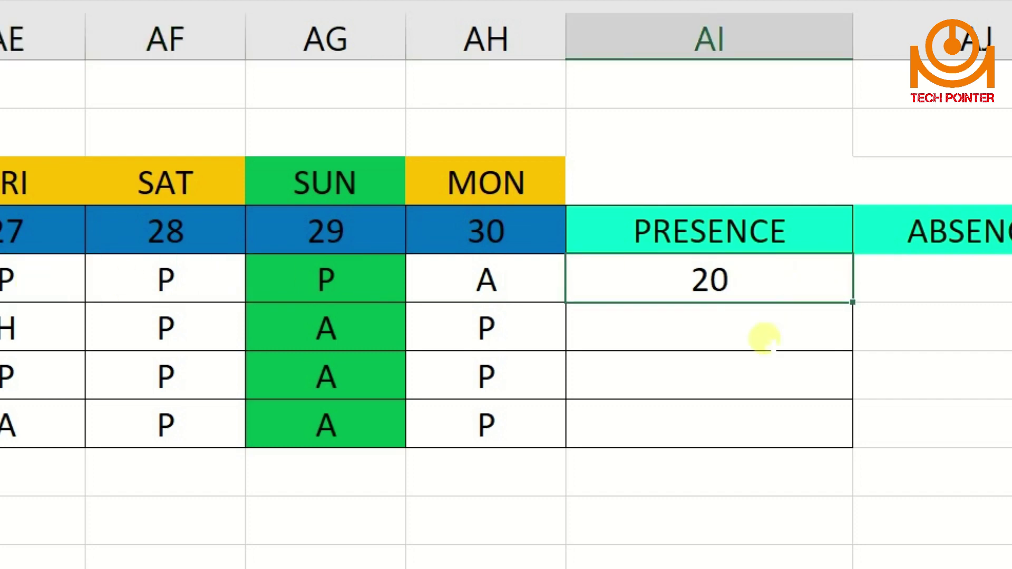
pyautogui.click(774, 340)
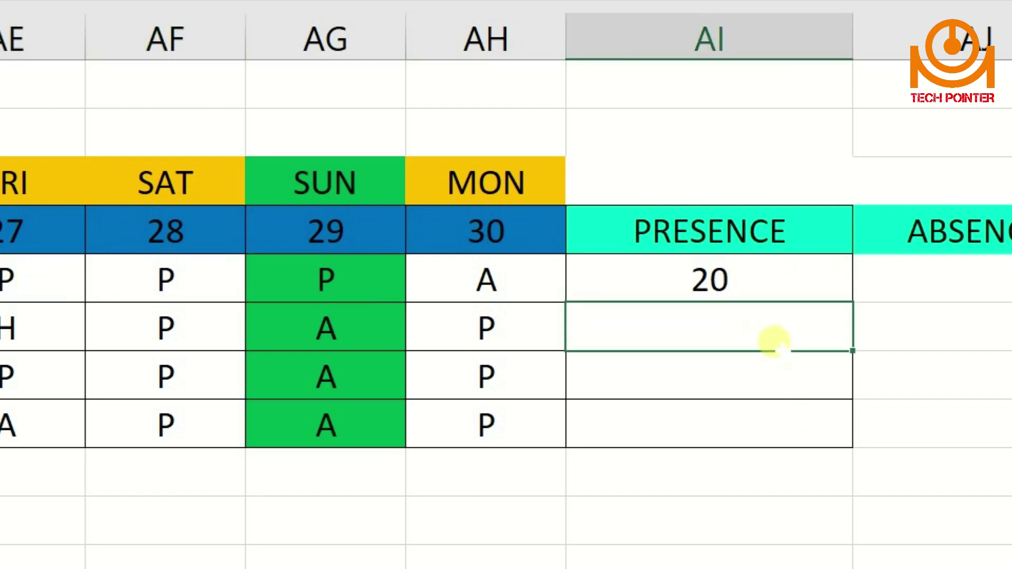
# Step: Fill the presence formula in AI5 down through AI8 for the remaining three people
pyautogui.click(746, 289)
pyautogui.moveTo(749, 291); pyautogui.dragTo(751, 421)
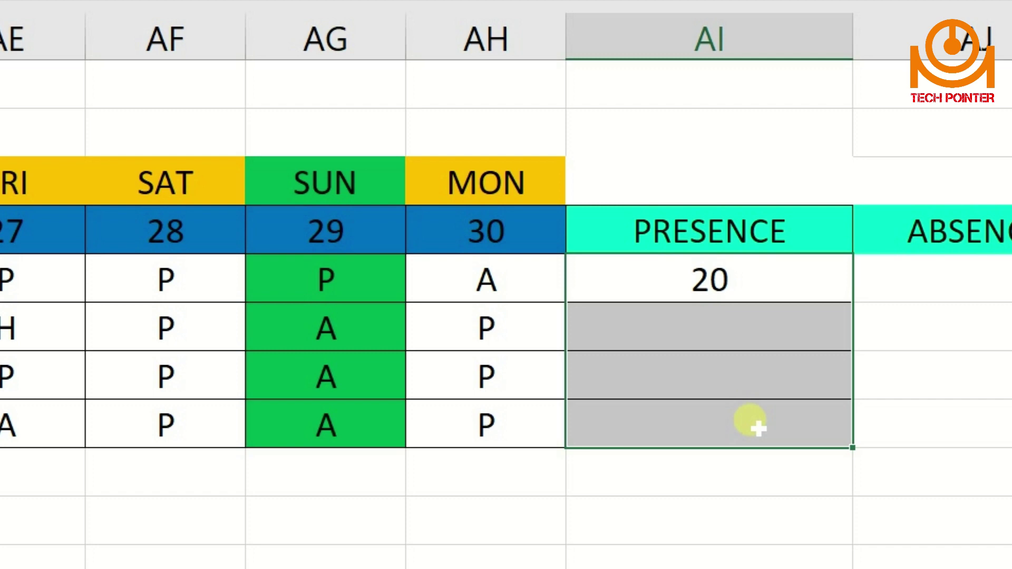
pyautogui.hotkey('ctrl', 'd')
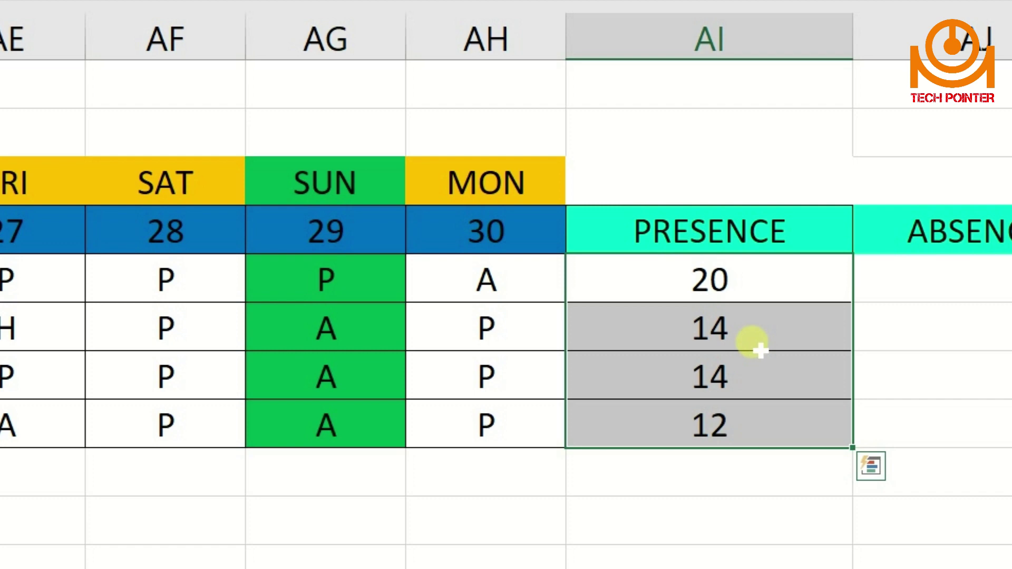
pyautogui.click(761, 271)
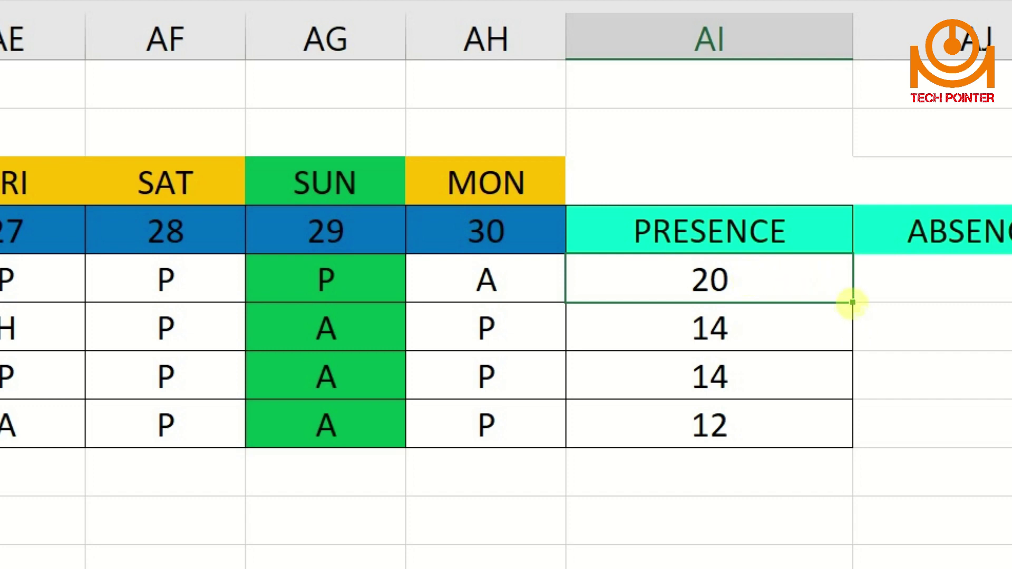
pyautogui.moveTo(852, 302); pyautogui.dragTo(849, 436)
pyautogui.click(791, 329)
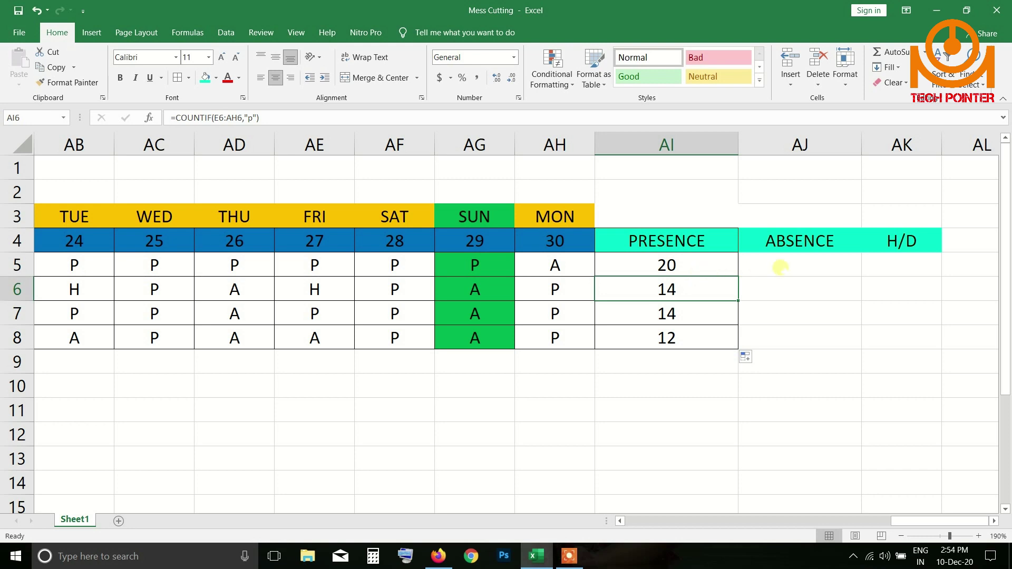
# Step: Enter =countif(E5:AH5,"a") in AJ5 to count the first person's absent days
pyautogui.click(783, 268)
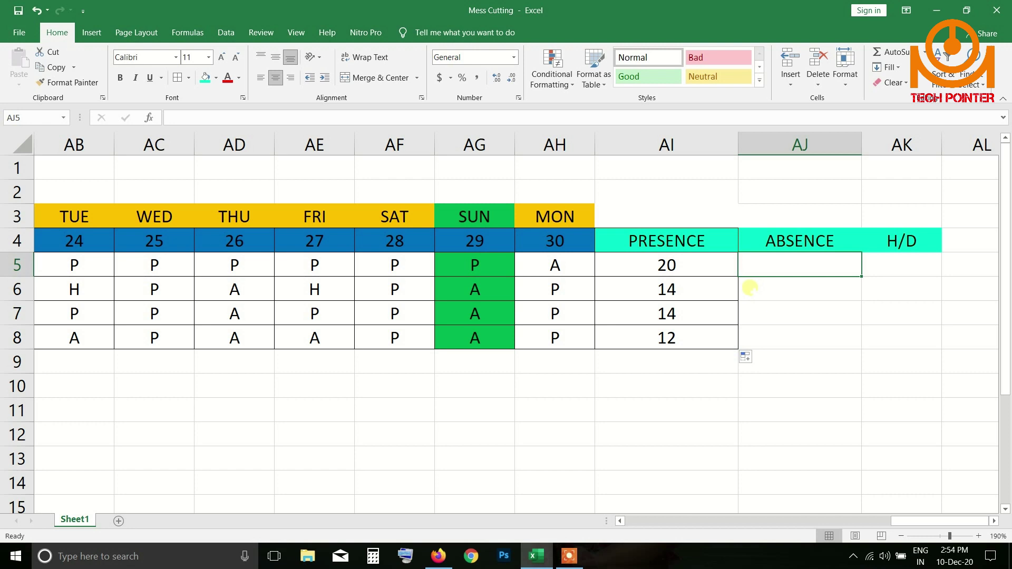
pyautogui.click(448, 268)
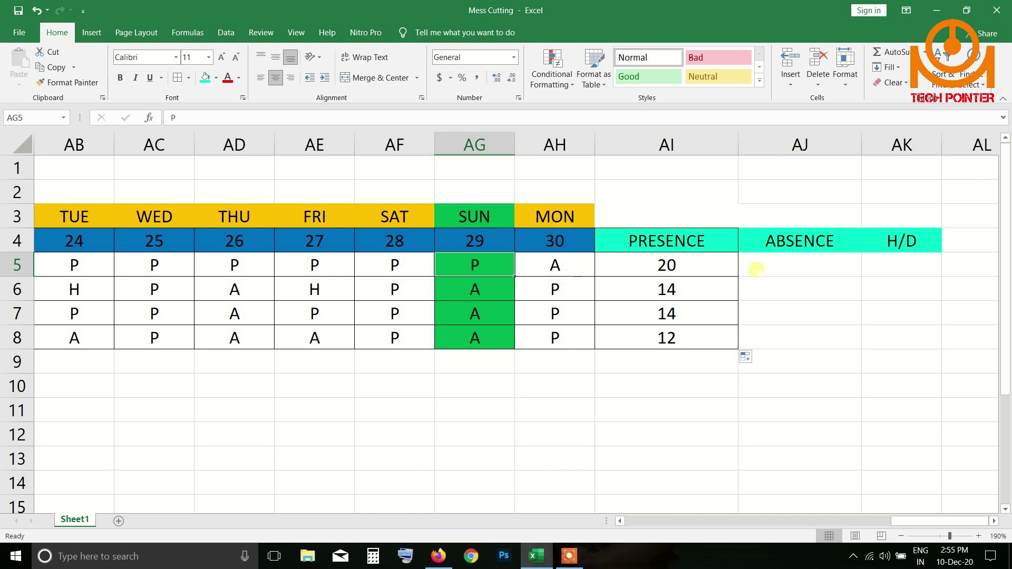
pyautogui.click(756, 269)
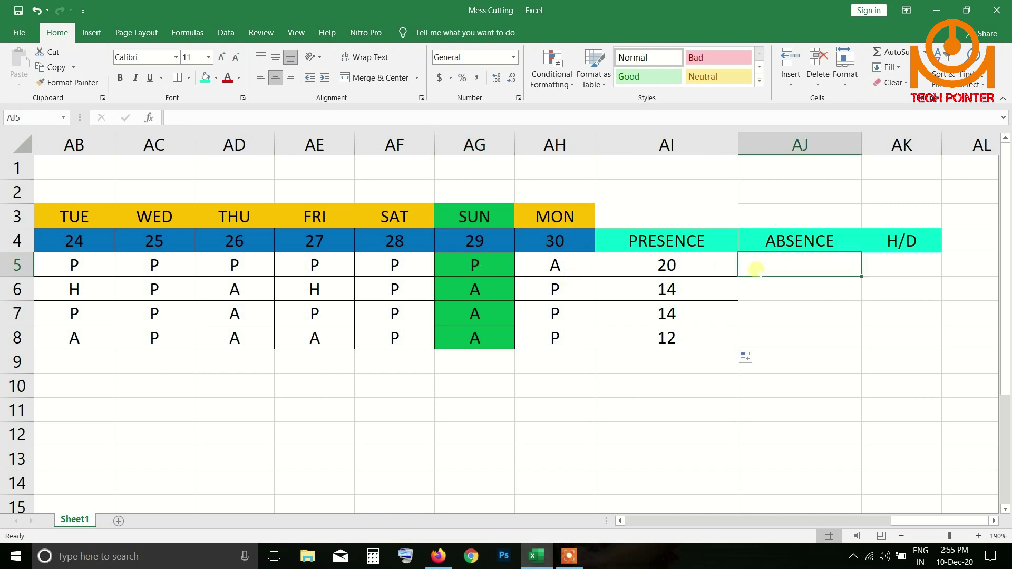
pyautogui.moveTo(773, 241); pyautogui.dragTo(775, 262)
pyautogui.click(785, 271)
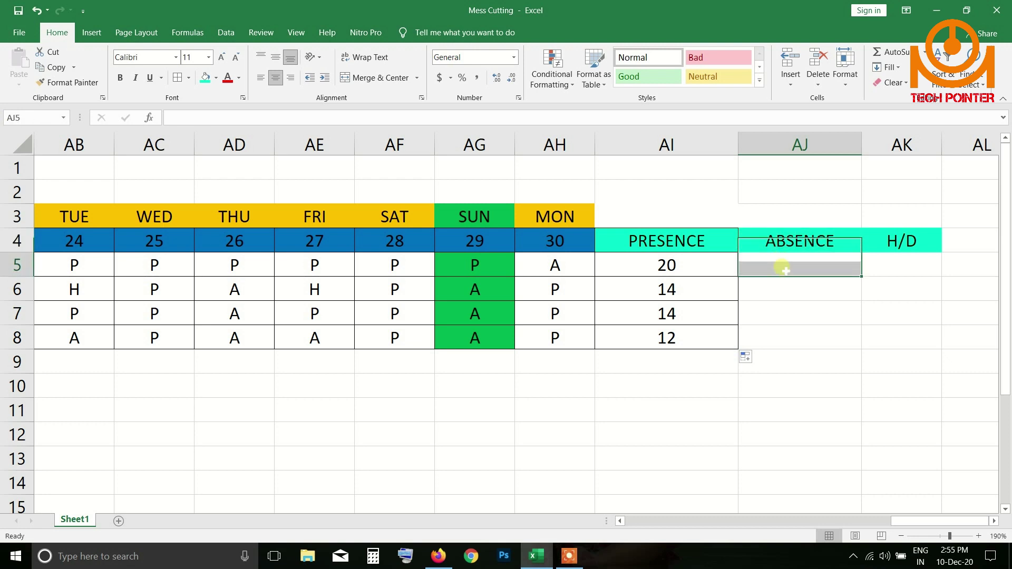
pyautogui.write('=')
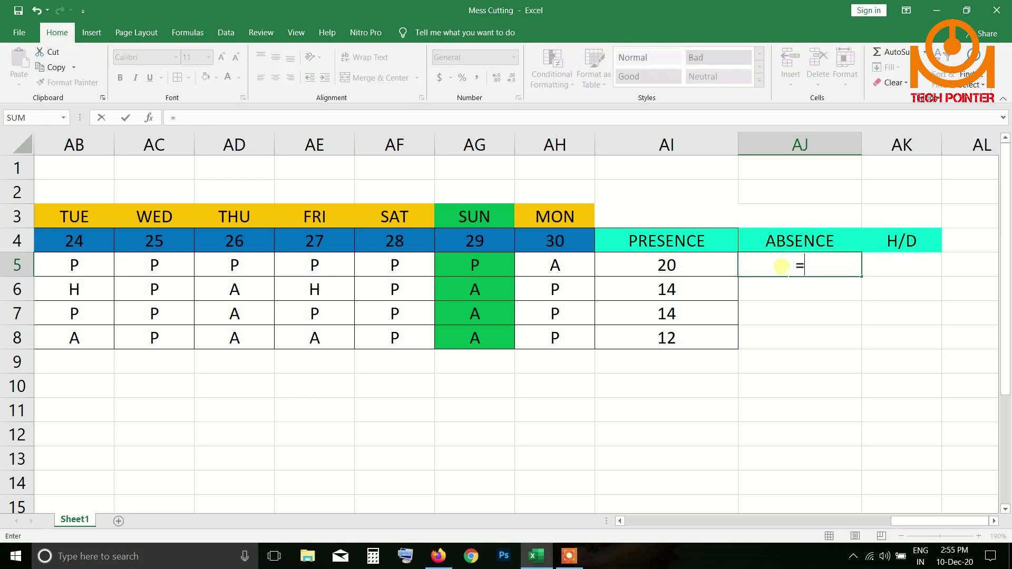
pyautogui.write('count')
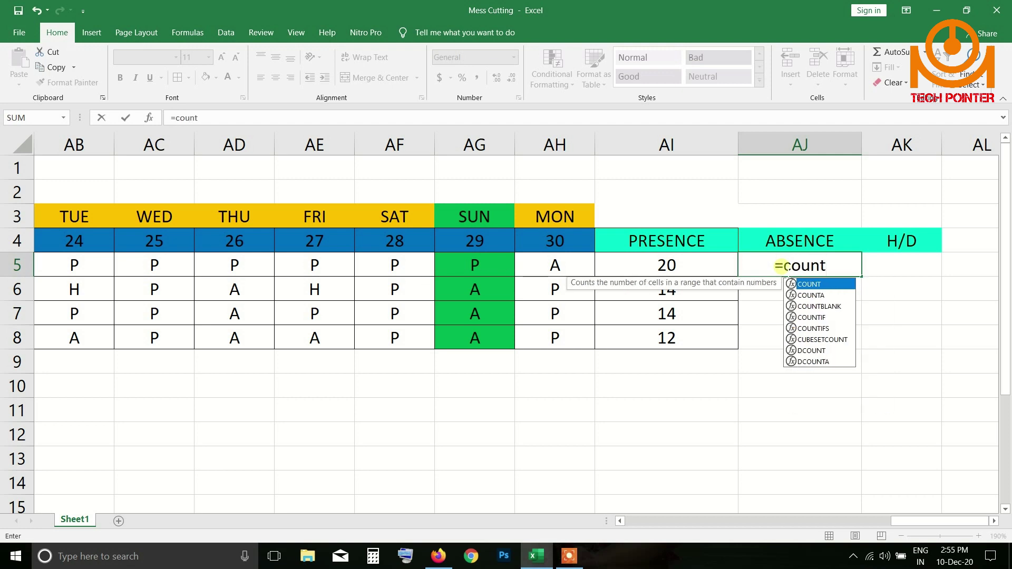
pyautogui.write('if')
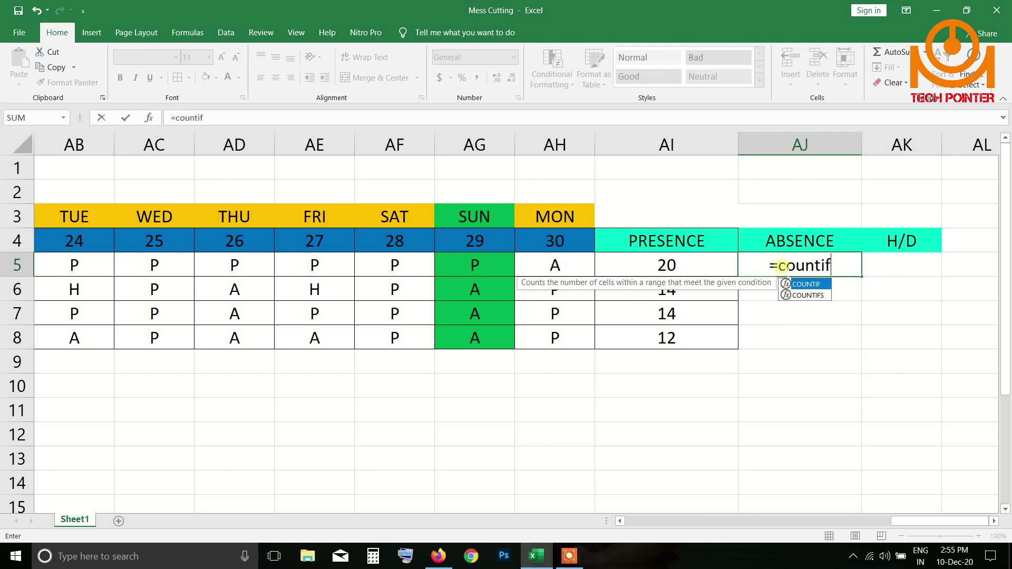
pyautogui.write('(')
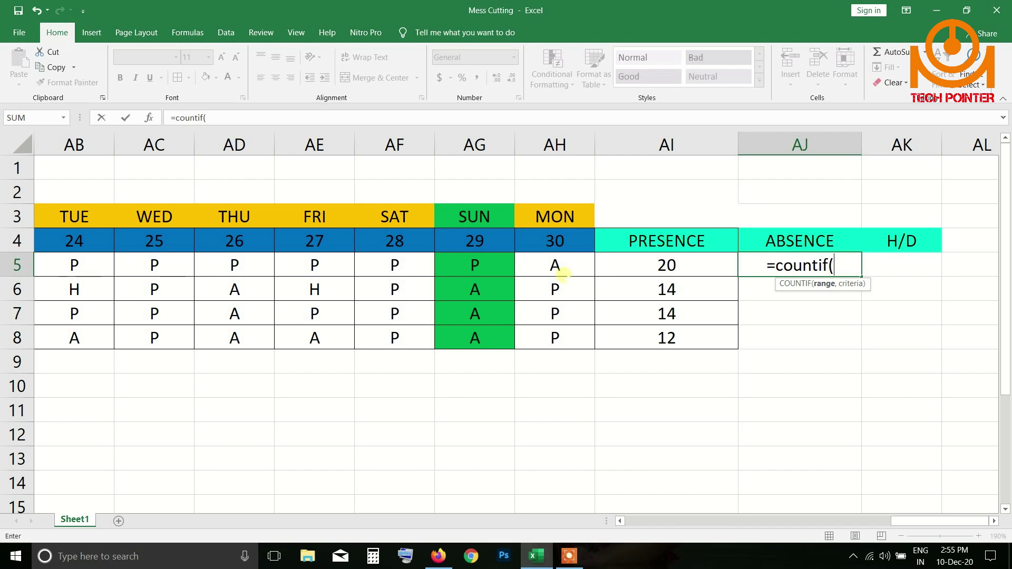
pyautogui.moveTo(567, 269); pyautogui.dragTo(445, 273)
pyautogui.moveTo(698, 520); pyautogui.dragTo(979, 504)
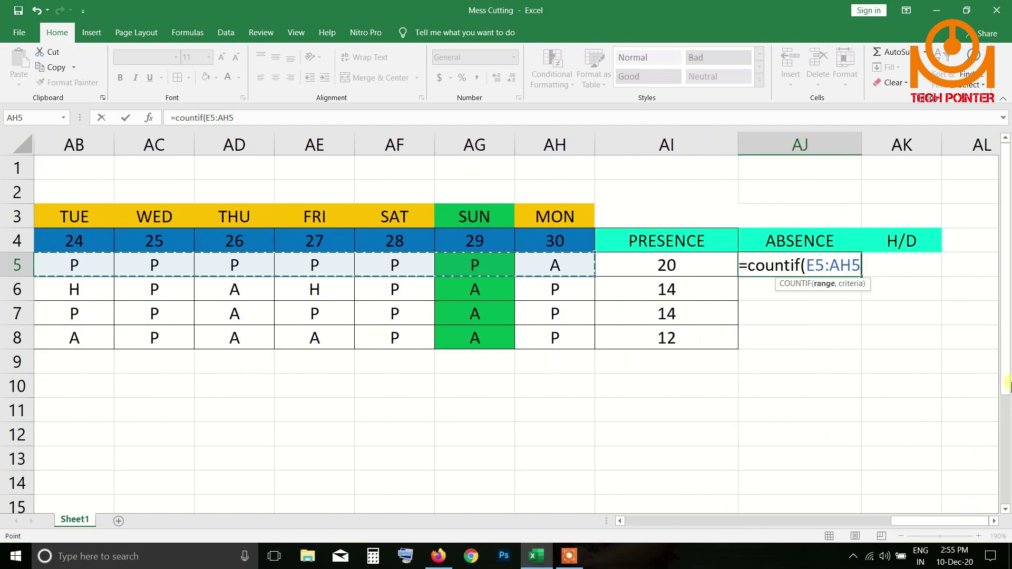
pyautogui.write(',"a')
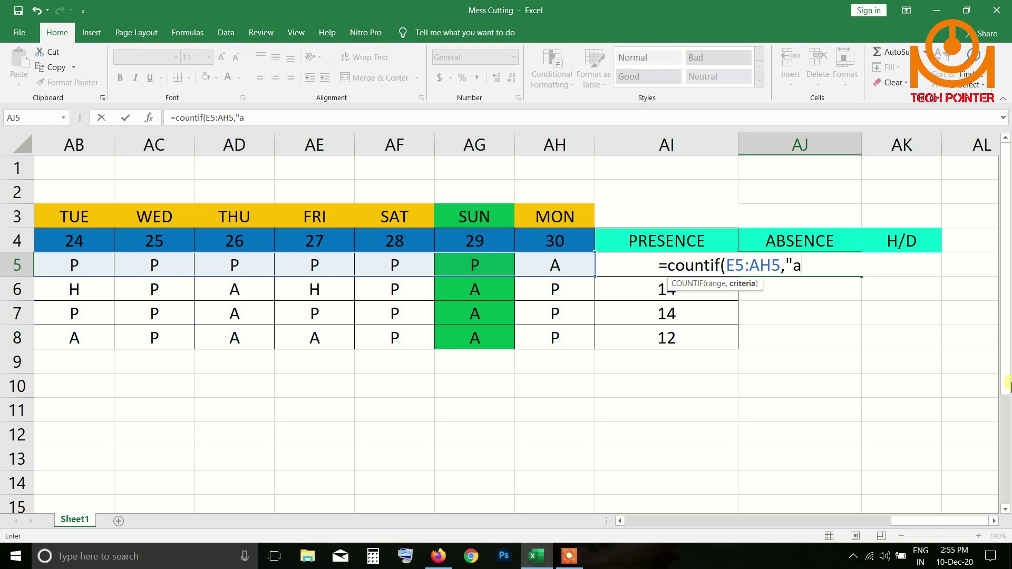
pyautogui.write('")')
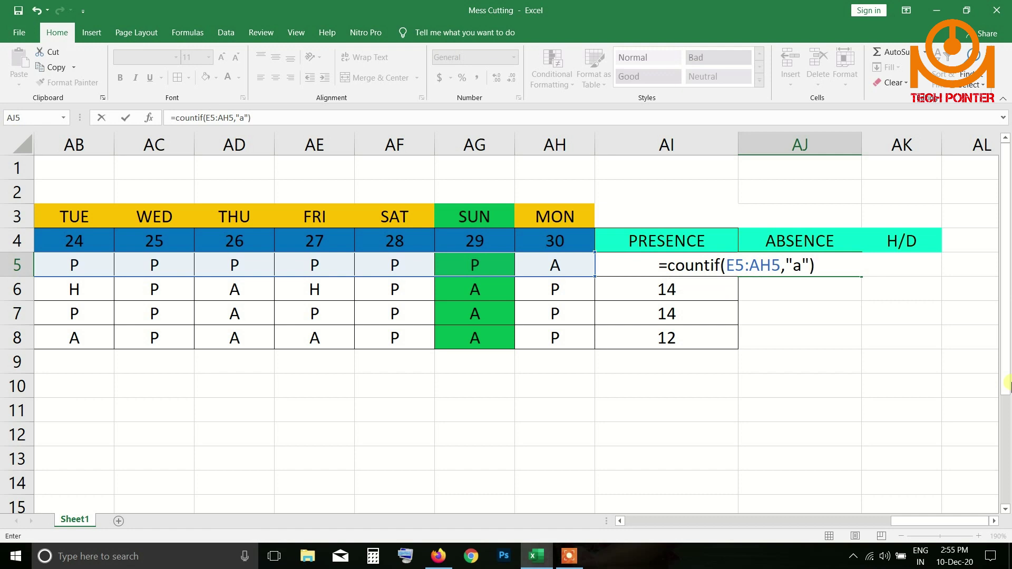
pyautogui.press('Return')
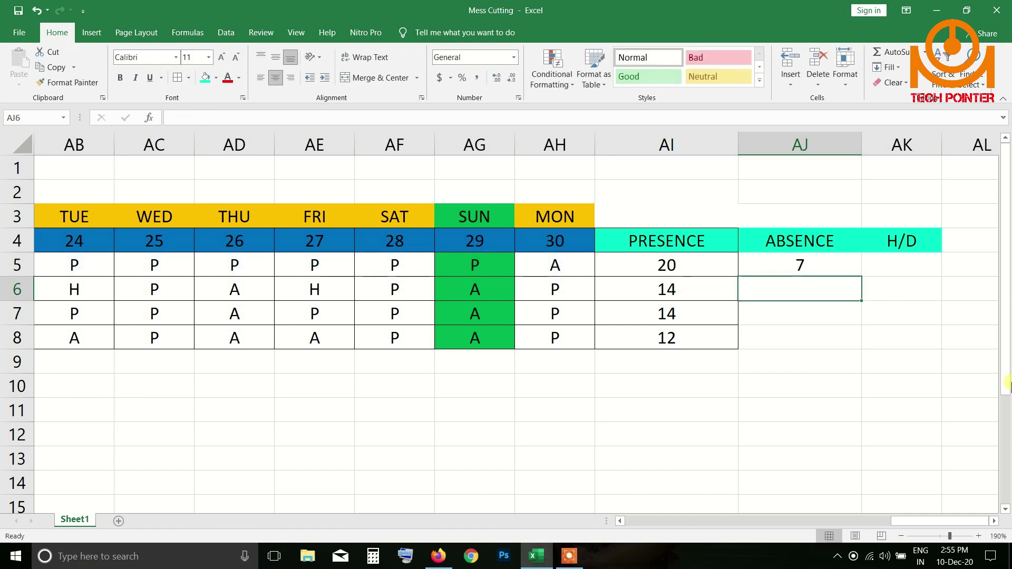
# Step: Fill the absence formula in AJ5 down through AJ8 for the remaining three people
pyautogui.click(817, 264)
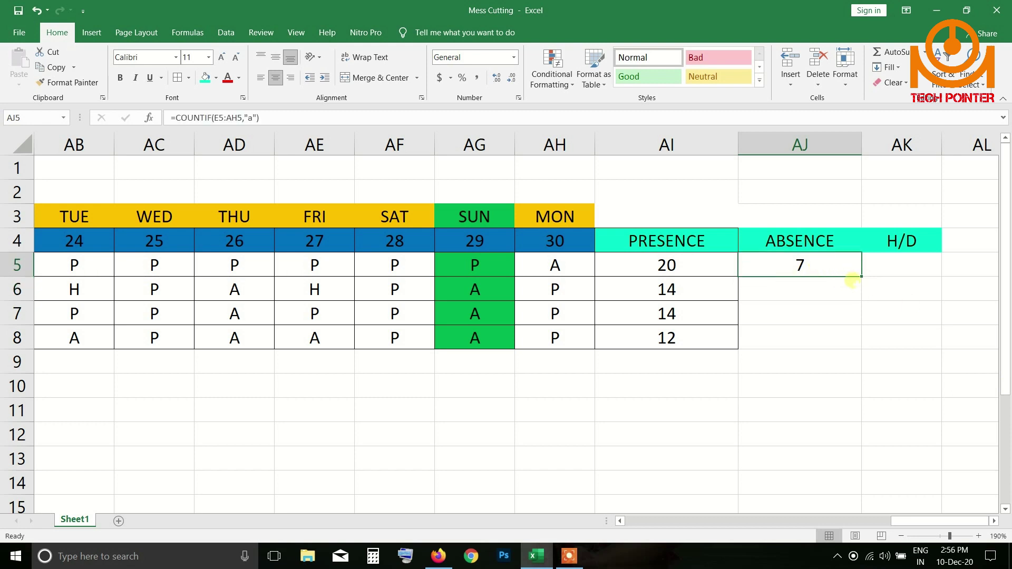
pyautogui.moveTo(829, 276); pyautogui.dragTo(809, 337)
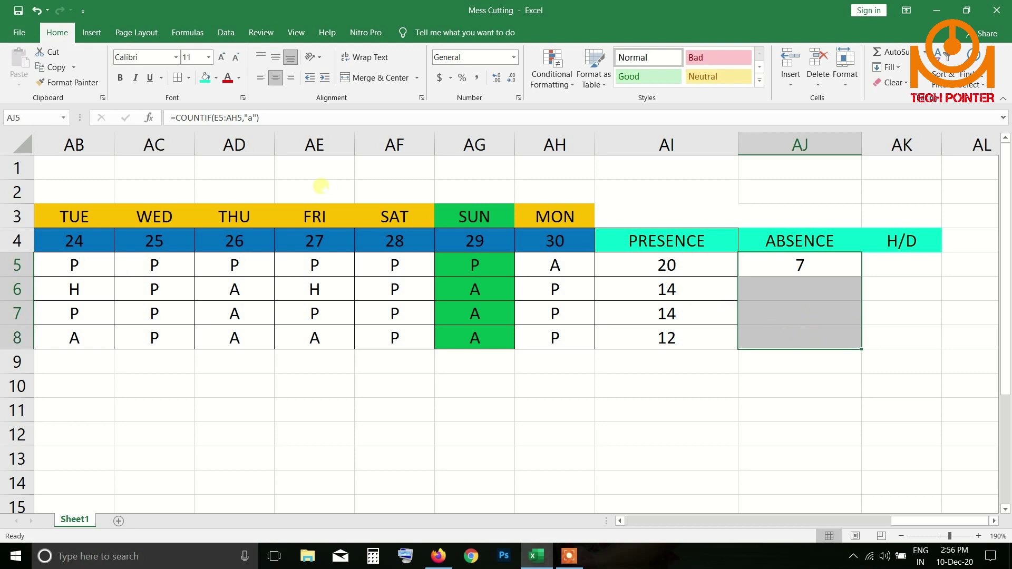
pyautogui.hotkey('ctrl', 'd')
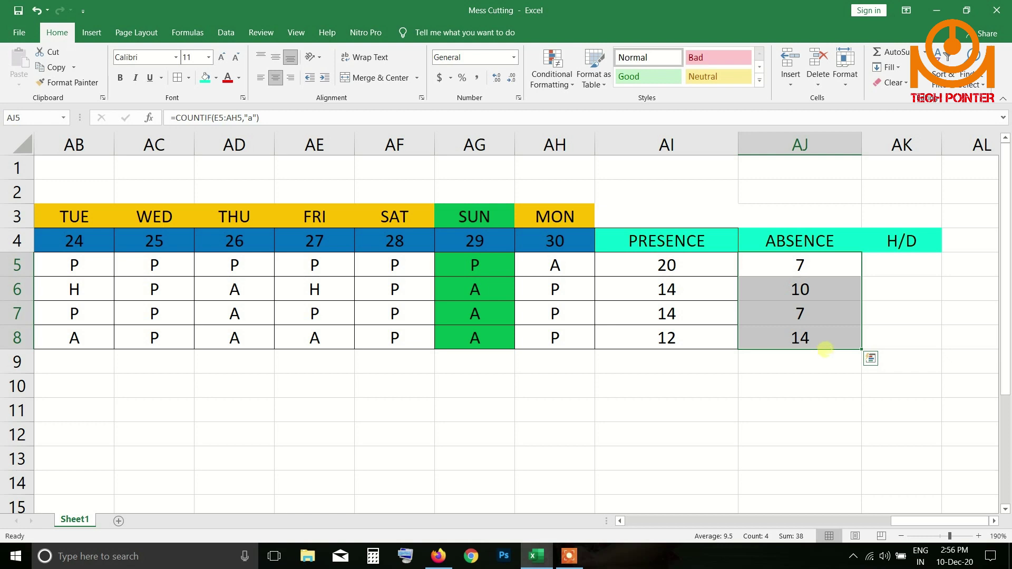
pyautogui.click(824, 338)
# Step: Begin the first person's half-day COUNTIF formula in AK5, using E5:AH5 as its range
pyautogui.click(892, 258)
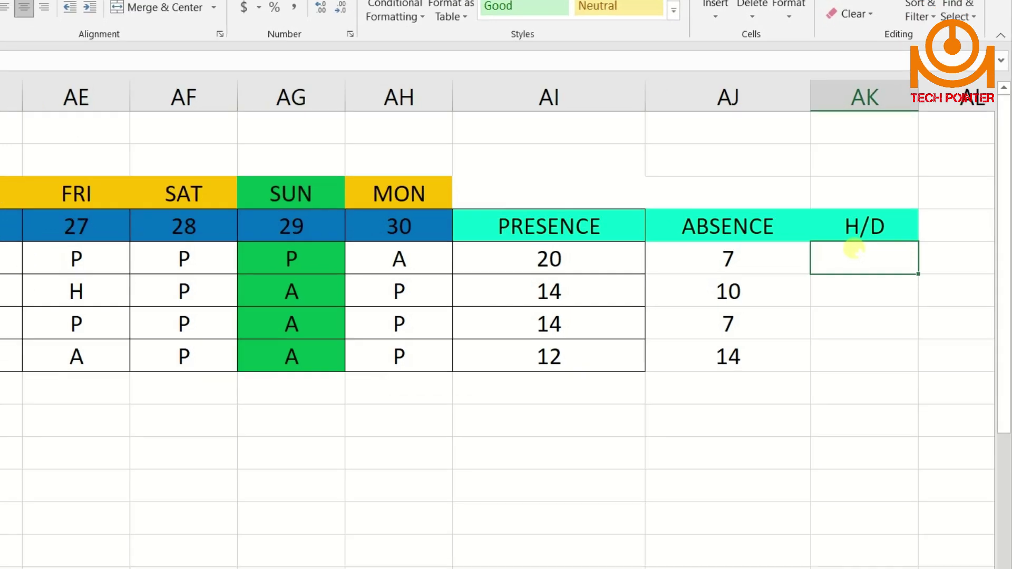
pyautogui.write('=')
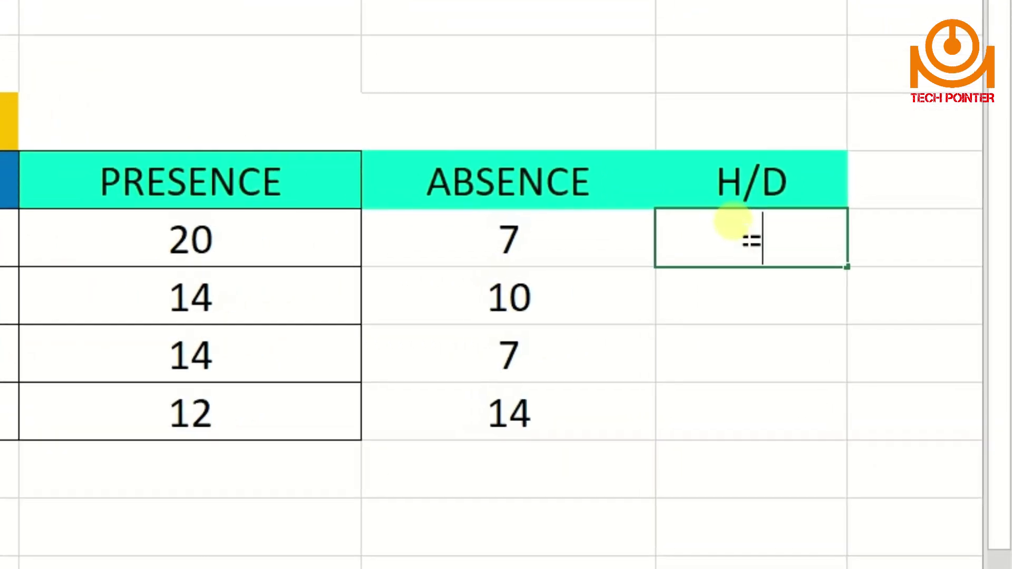
pyautogui.write('count')
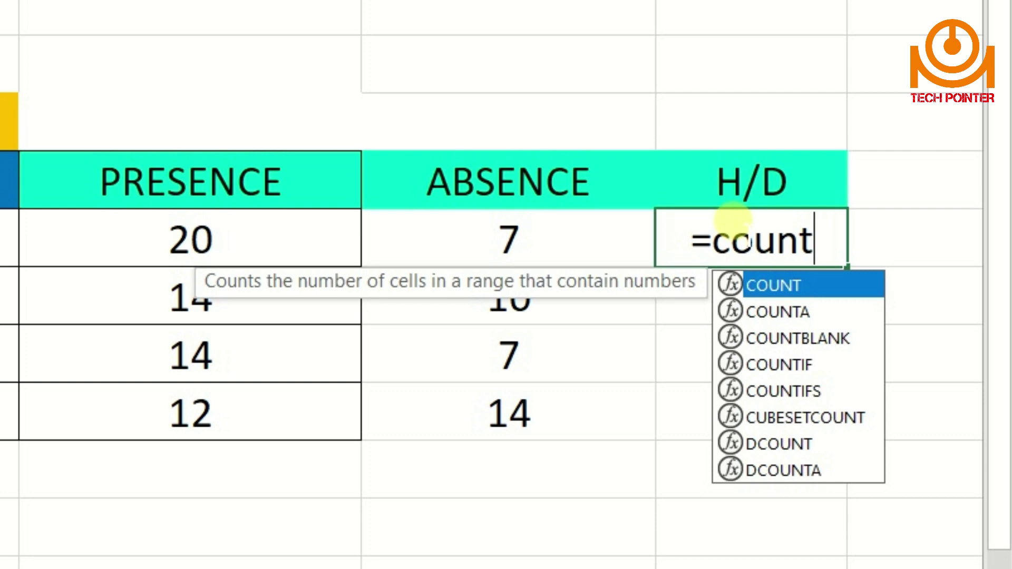
pyautogui.write('if')
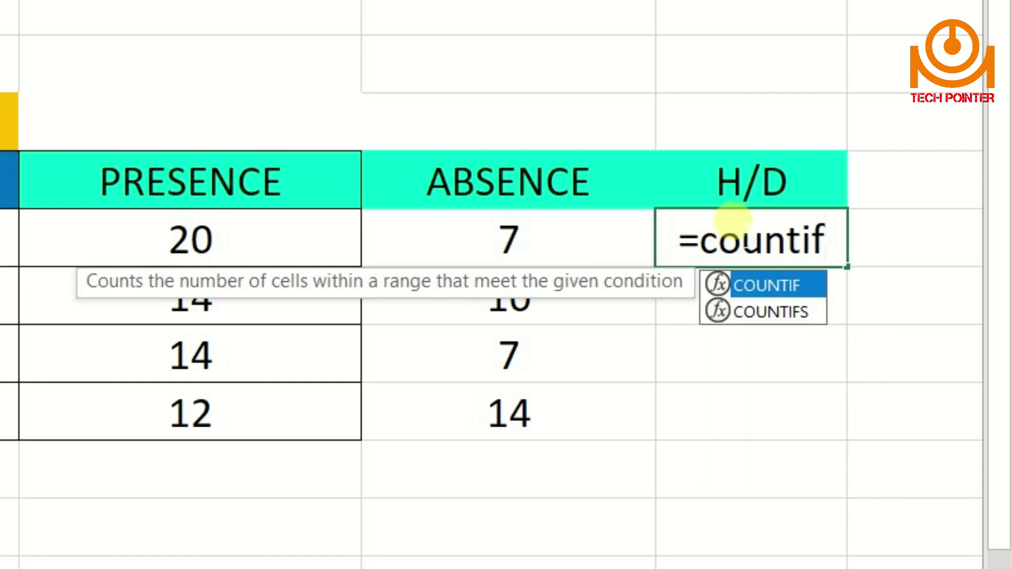
pyautogui.write('(')
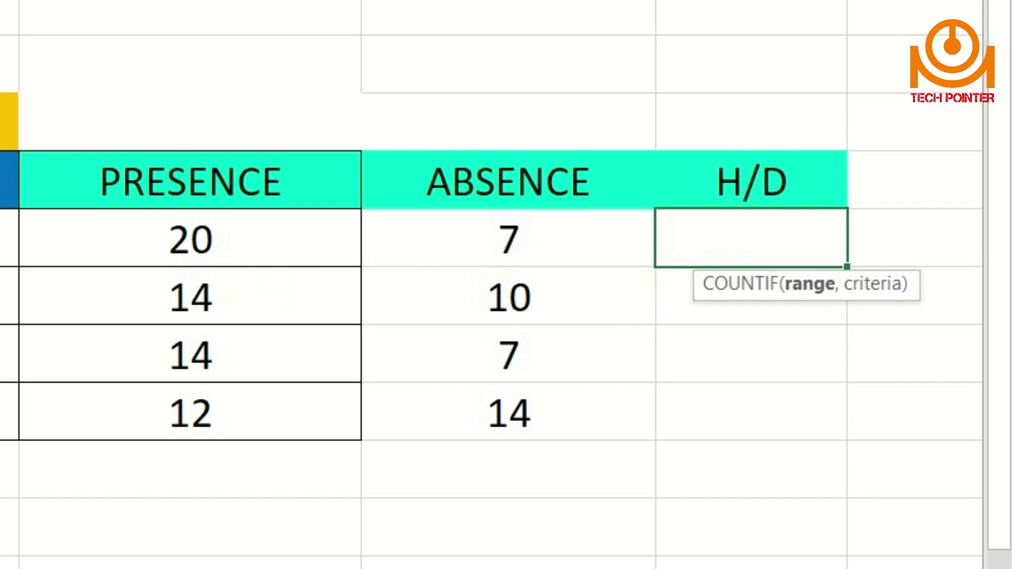
pyautogui.moveTo(10, 240); pyautogui.dragTo(11, 240)
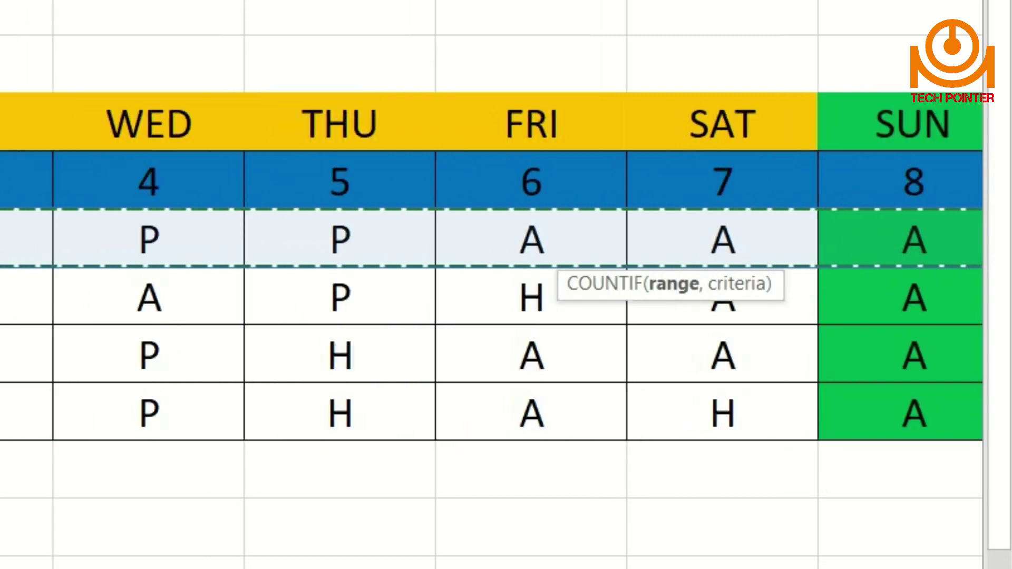
pyautogui.hscroll(3, 490, 240)
pyautogui.hscroll(10, 490, 240)
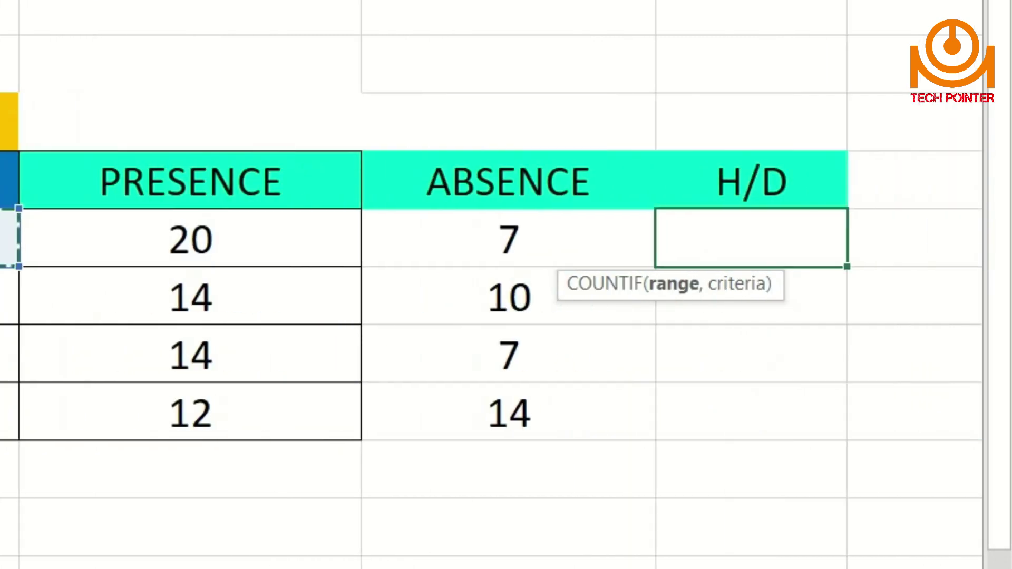
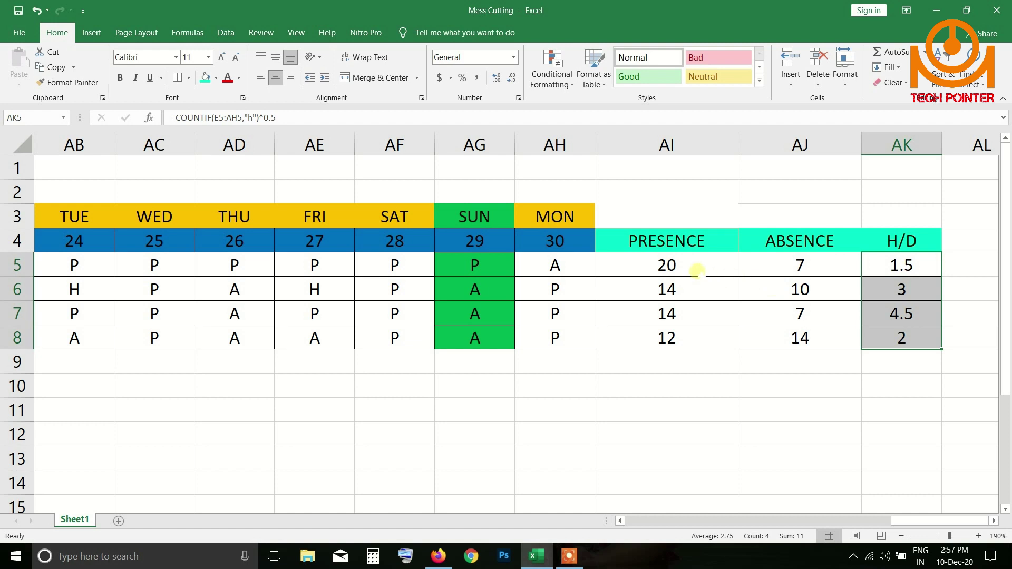
pyautogui.click(697, 268)
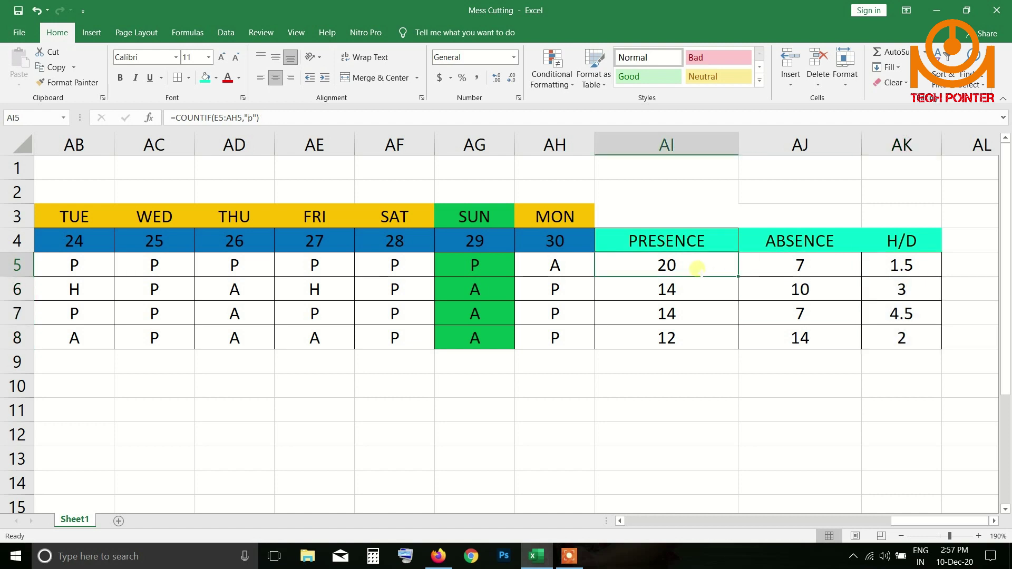
pyautogui.click(866, 266)
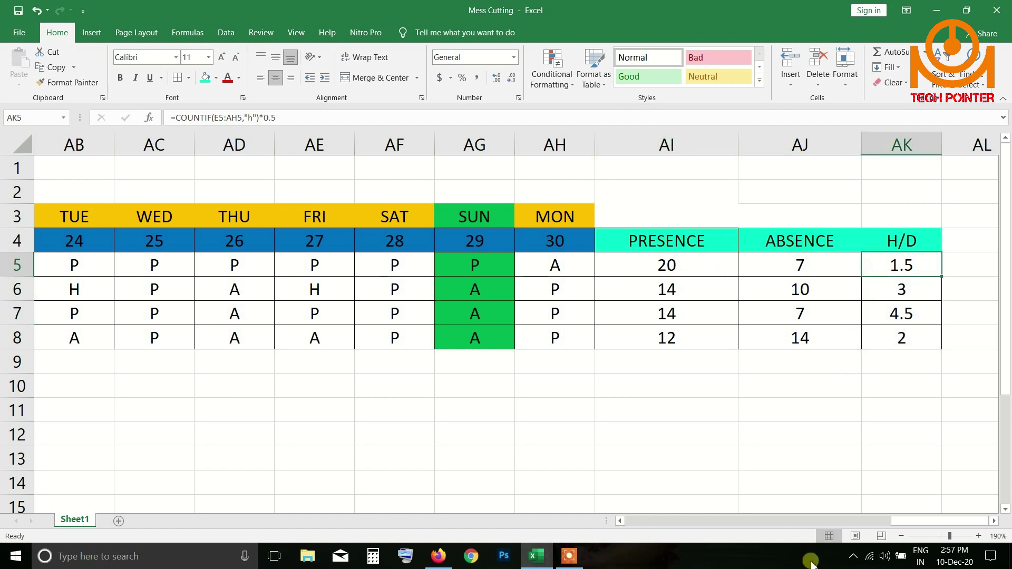
pyautogui.click(994, 521)
pyautogui.click(994, 521)
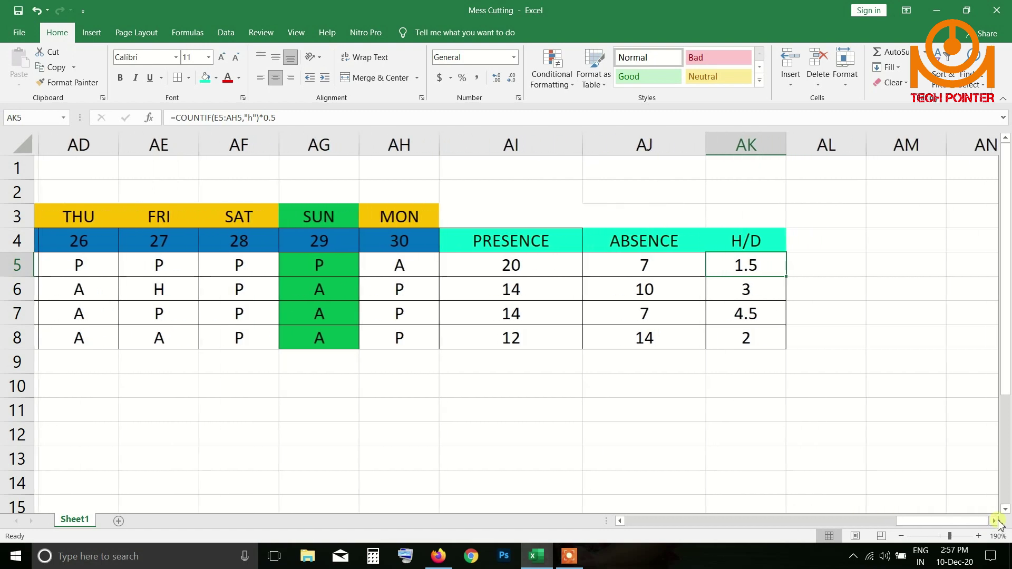
pyautogui.click(994, 520)
pyautogui.click(610, 266)
pyautogui.click(728, 270)
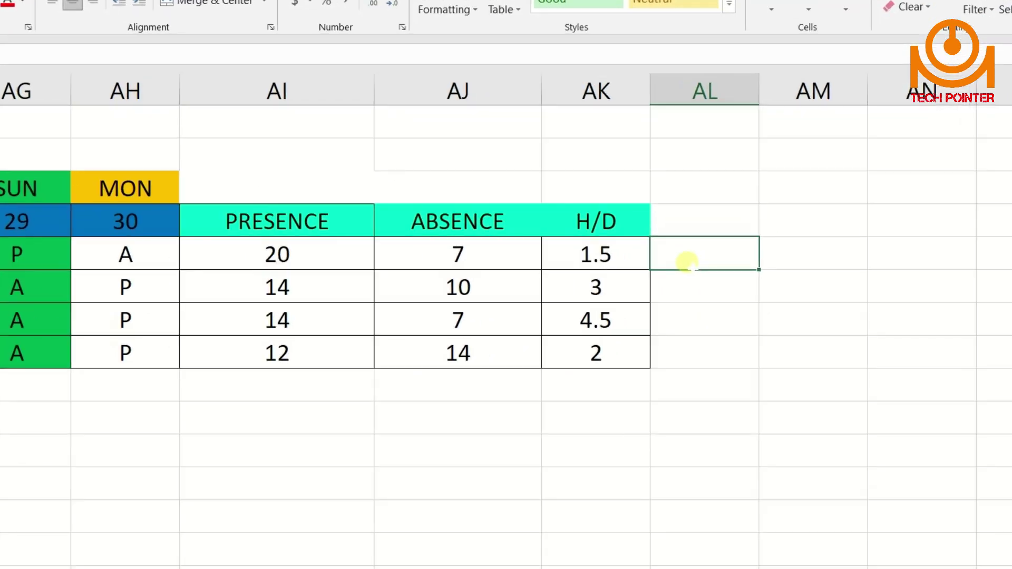
pyautogui.write('=')
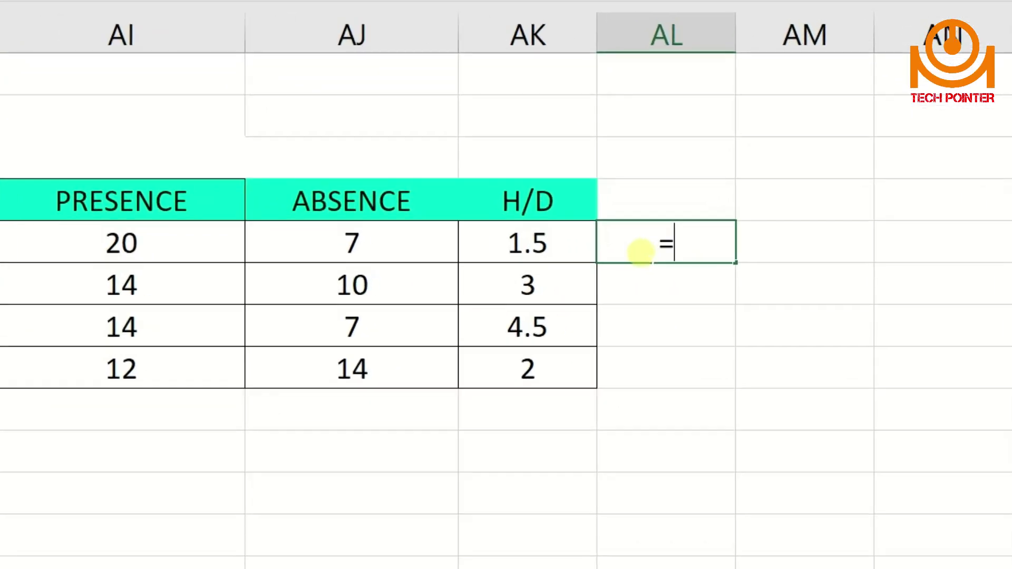
pyautogui.write('sum')
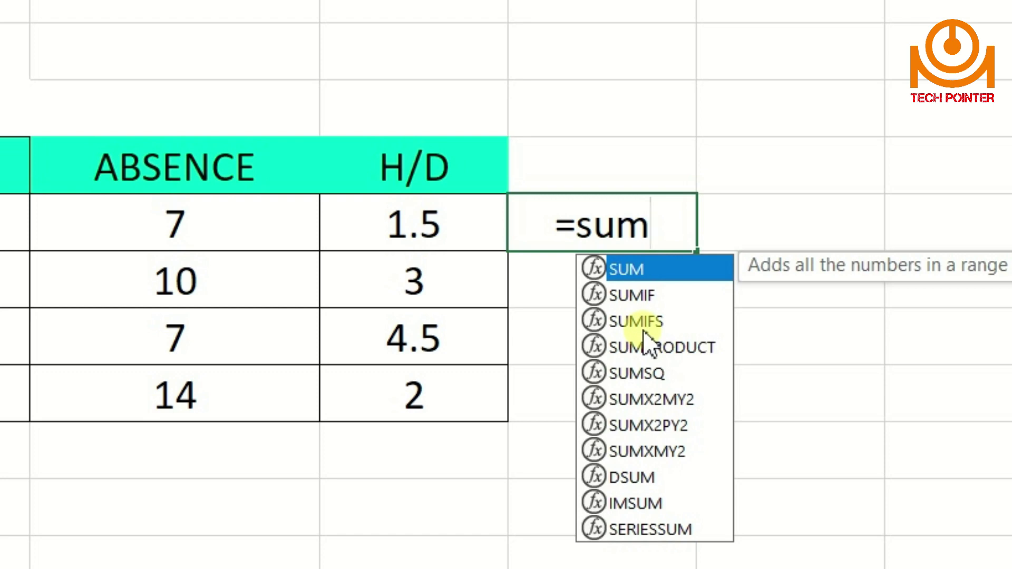
pyautogui.write('(')
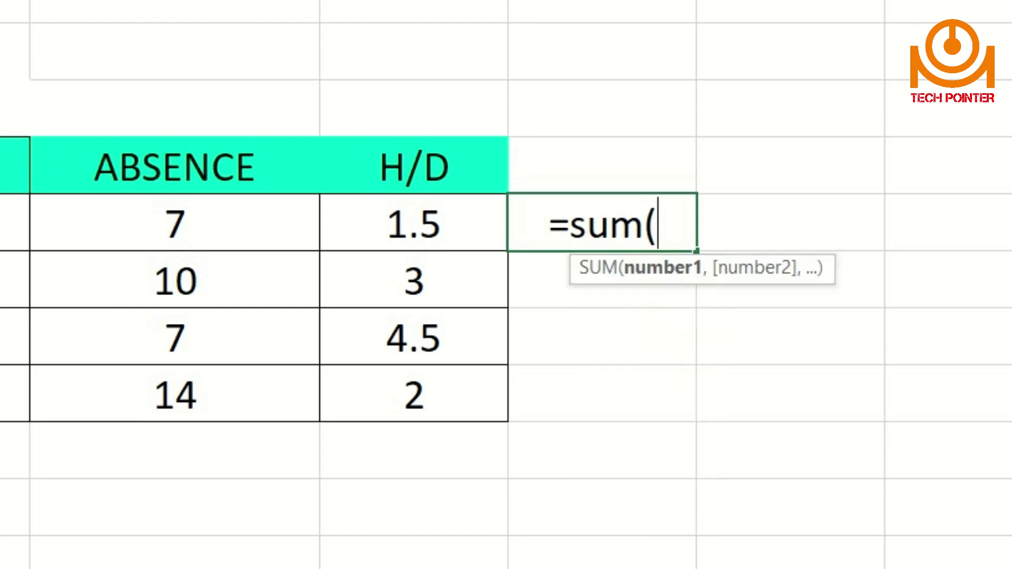
pyautogui.click(15, 222)
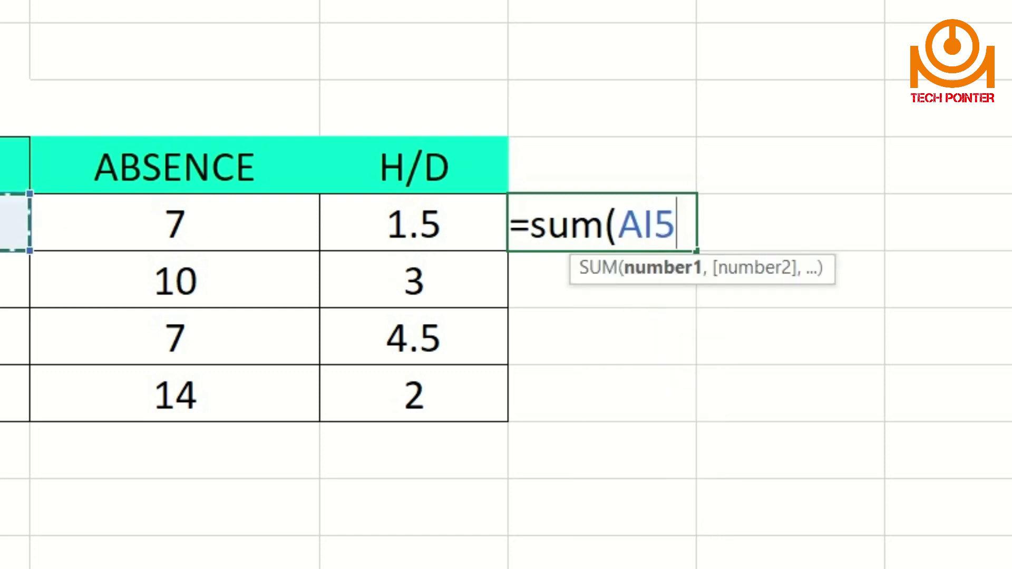
pyautogui.press('BackSpace')
pyautogui.press('BackSpace')
pyautogui.press('BackSpace')
pyautogui.press('BackSpace')
pyautogui.press('BackSpace')
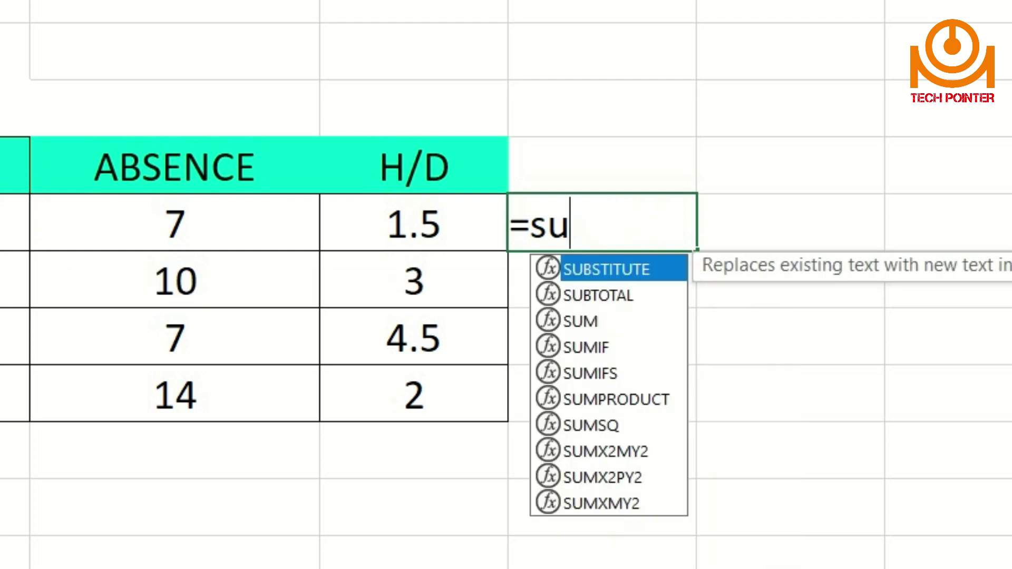
pyautogui.press('BackSpace')
pyautogui.press('BackSpace')
pyautogui.press('BackSpace')
pyautogui.click(15, 223)
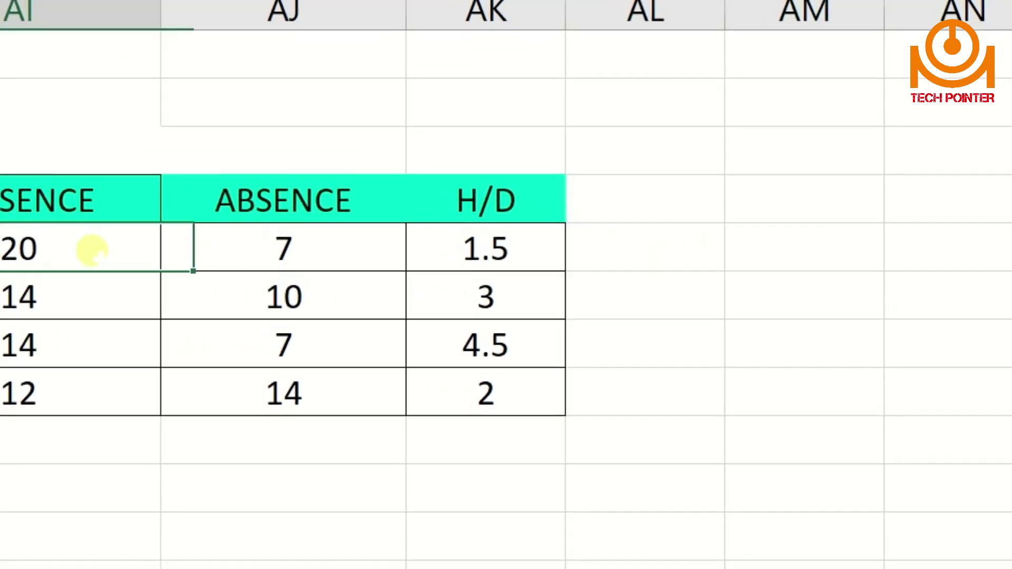
# Step: Enter =AI5+AK5 in AL5 to add the first person's presence and half-day values
pyautogui.click(626, 257)
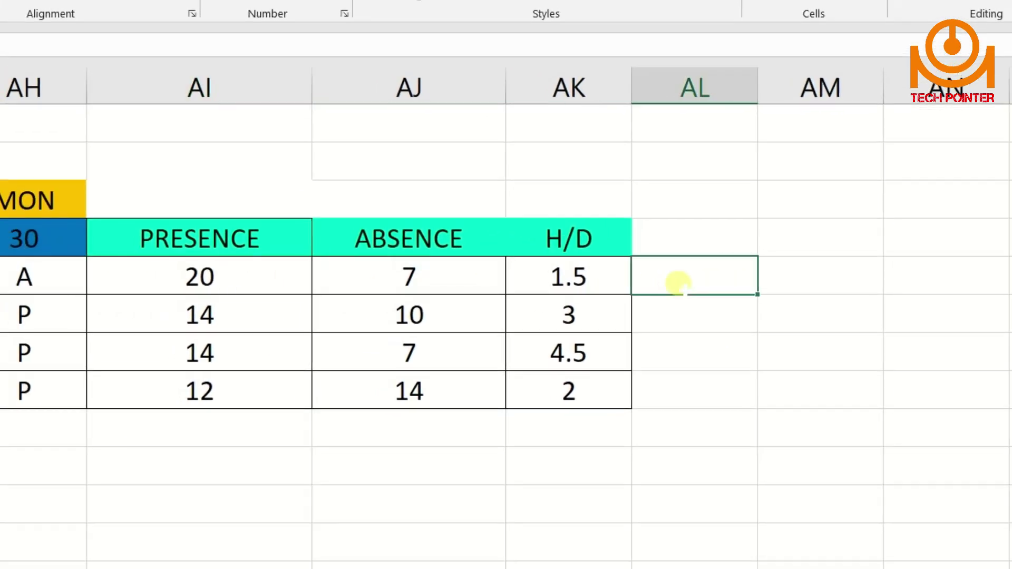
pyautogui.doubleClick(679, 283)
pyautogui.write('=')
pyautogui.click(296, 285)
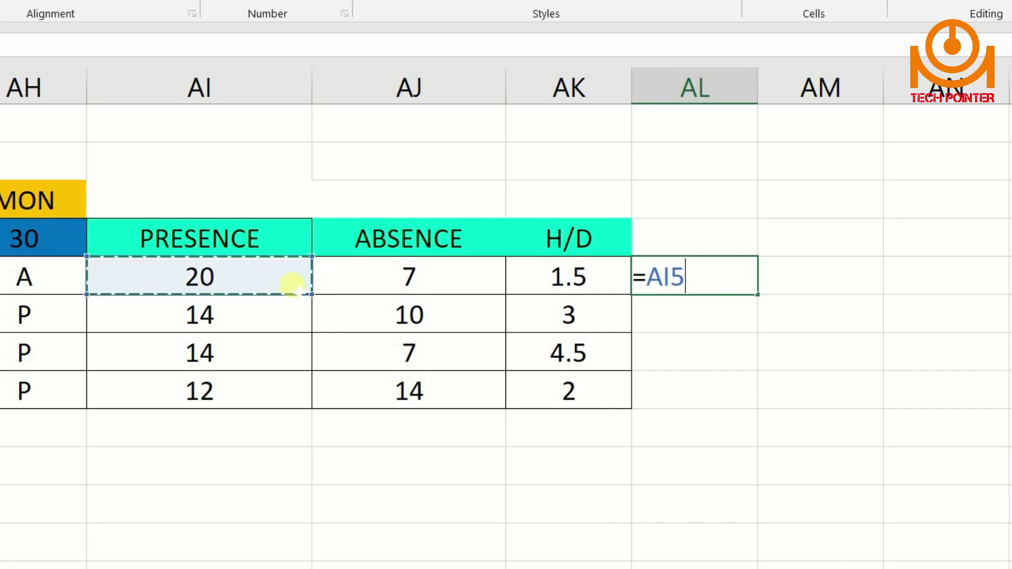
pyautogui.write('+')
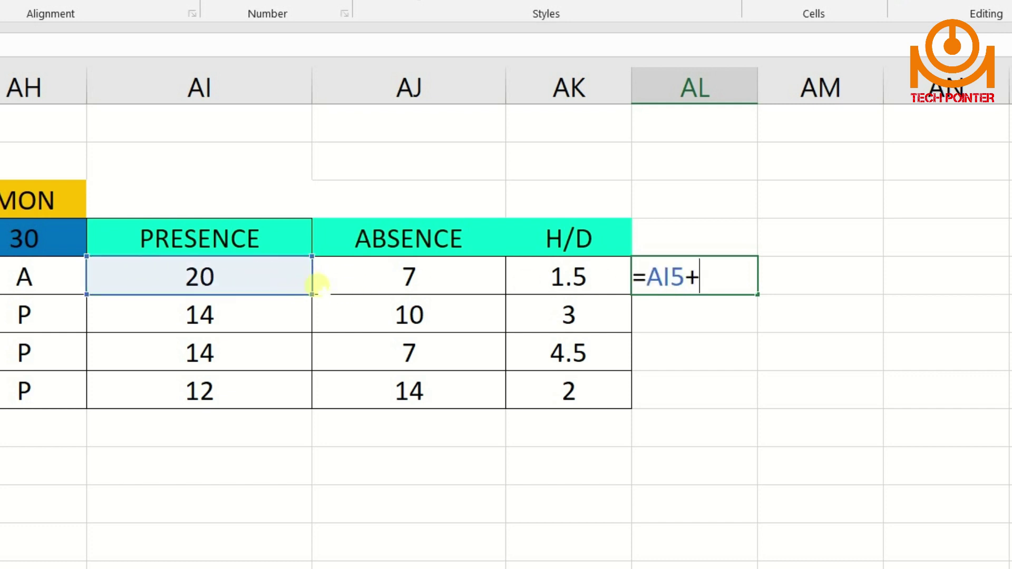
pyautogui.click(588, 275)
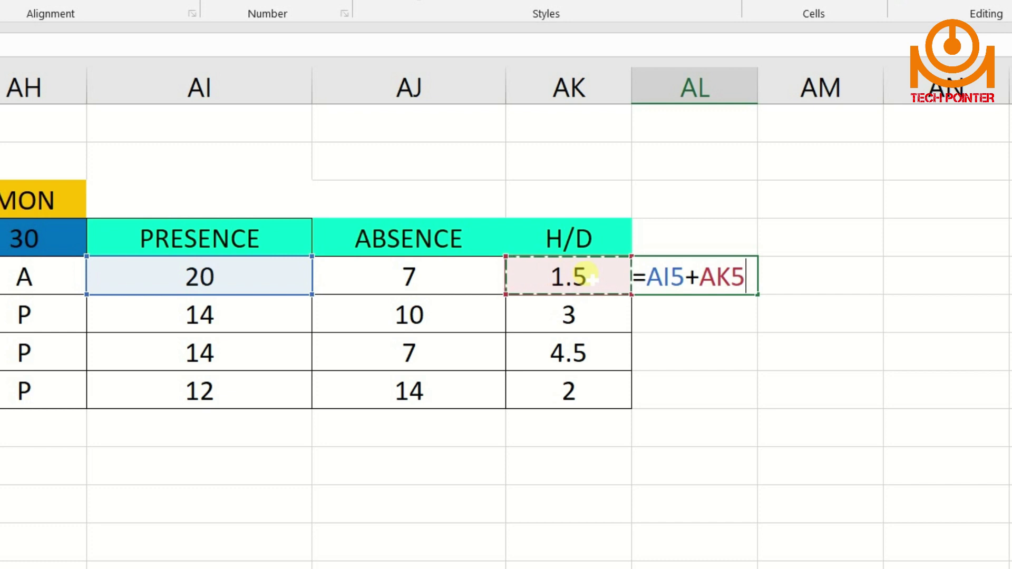
pyautogui.press('Return')
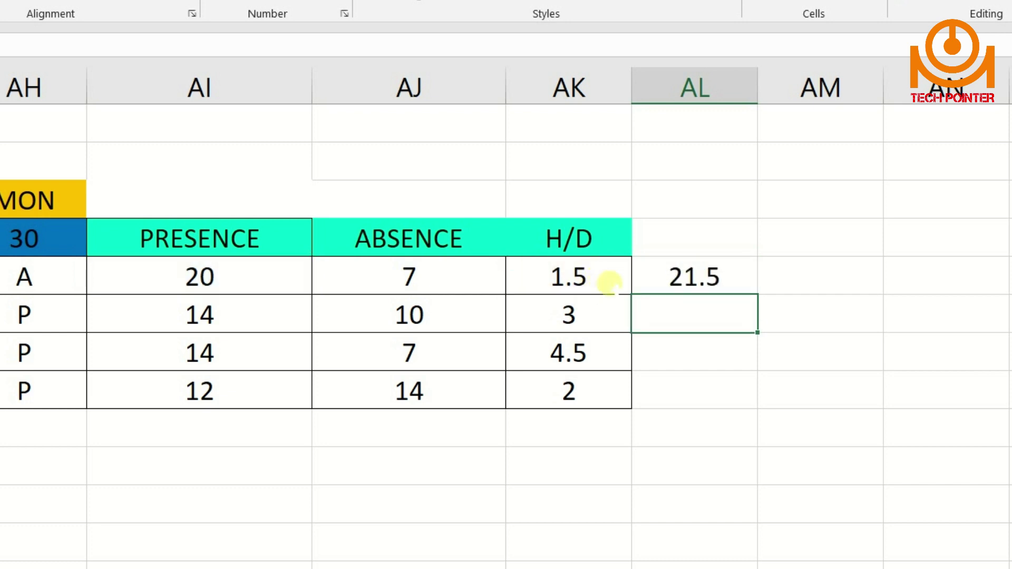
# Step: Fill the sum formula in AL5 down through AL8 for the remaining three people
pyautogui.click(733, 276)
pyautogui.doubleClick(757, 294)
pyautogui.click(779, 278)
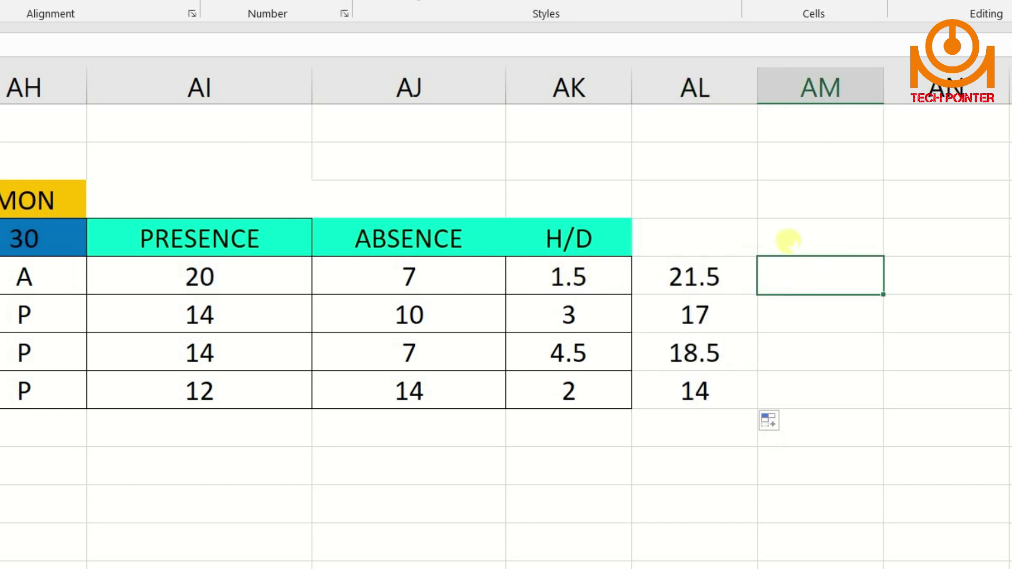
# Step: Enter the column headings "full/day" in AL4 and "rate" in AM4
pyautogui.click(702, 241)
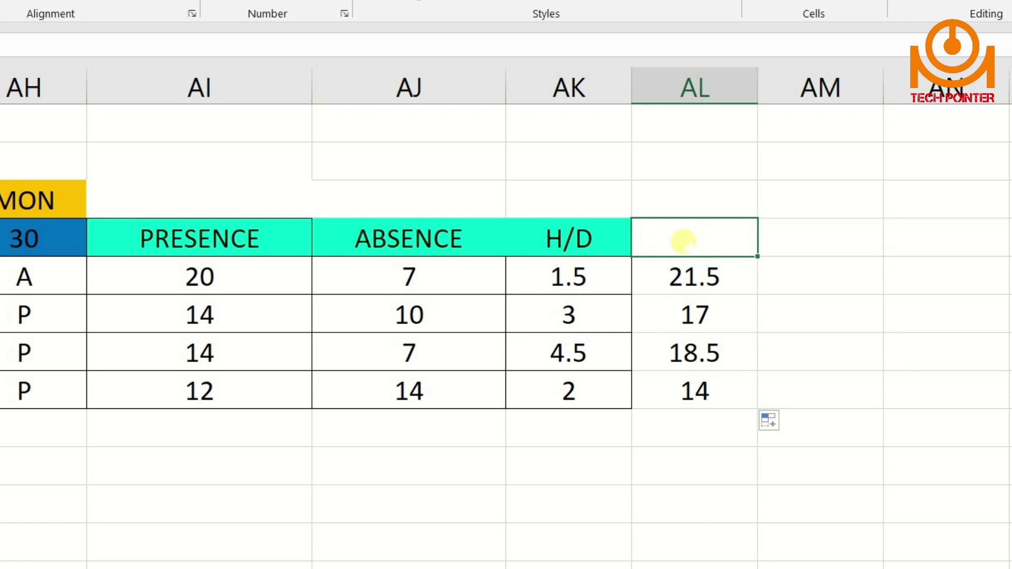
pyautogui.write('full')
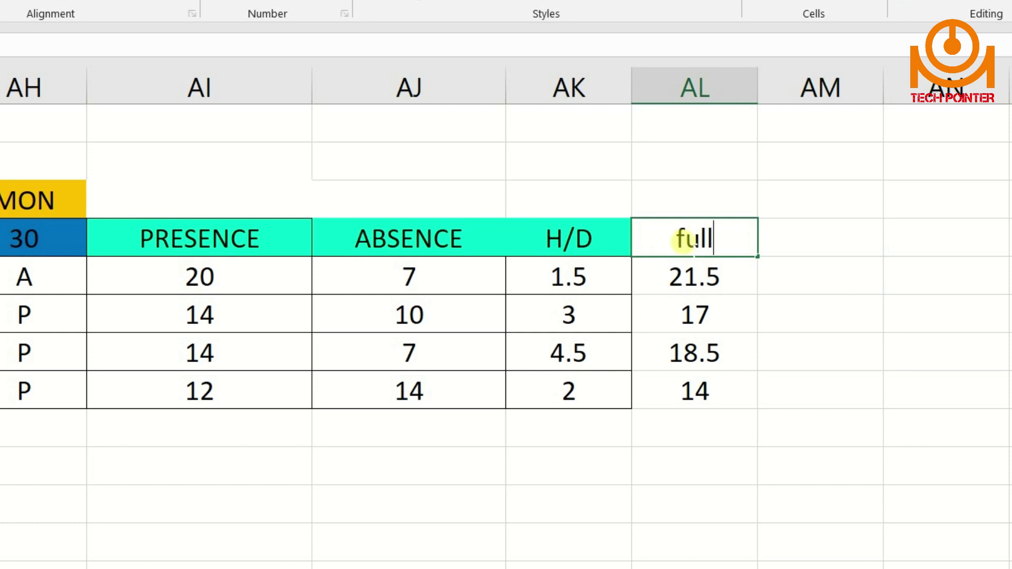
pyautogui.write('/')
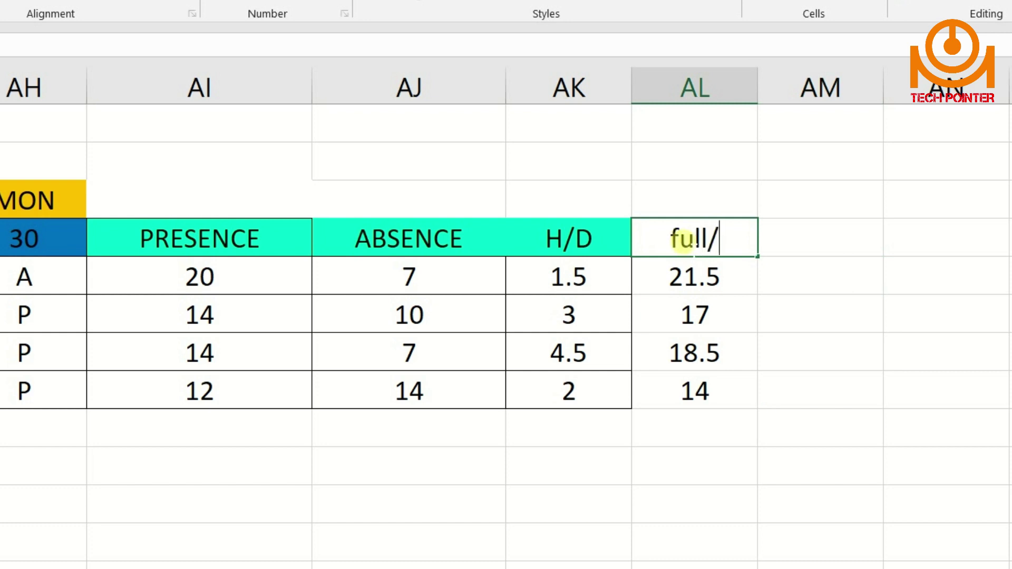
pyautogui.write('day')
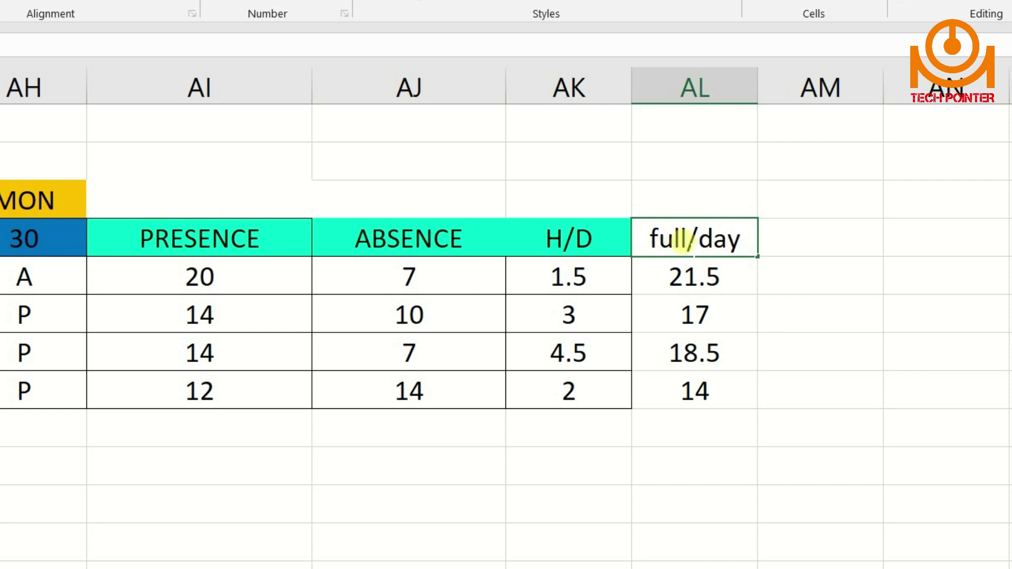
pyautogui.click(828, 234)
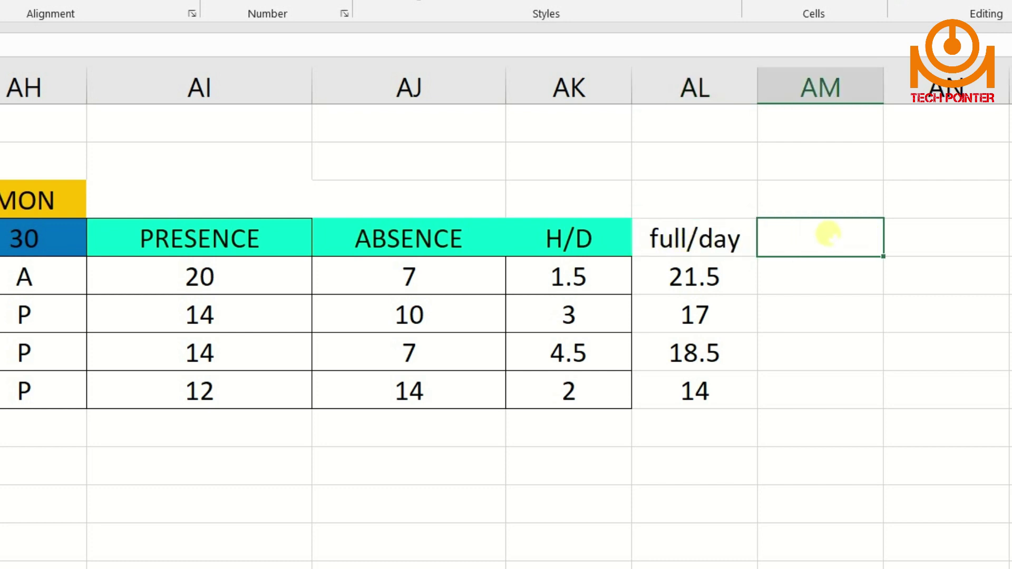
pyautogui.write('rate')
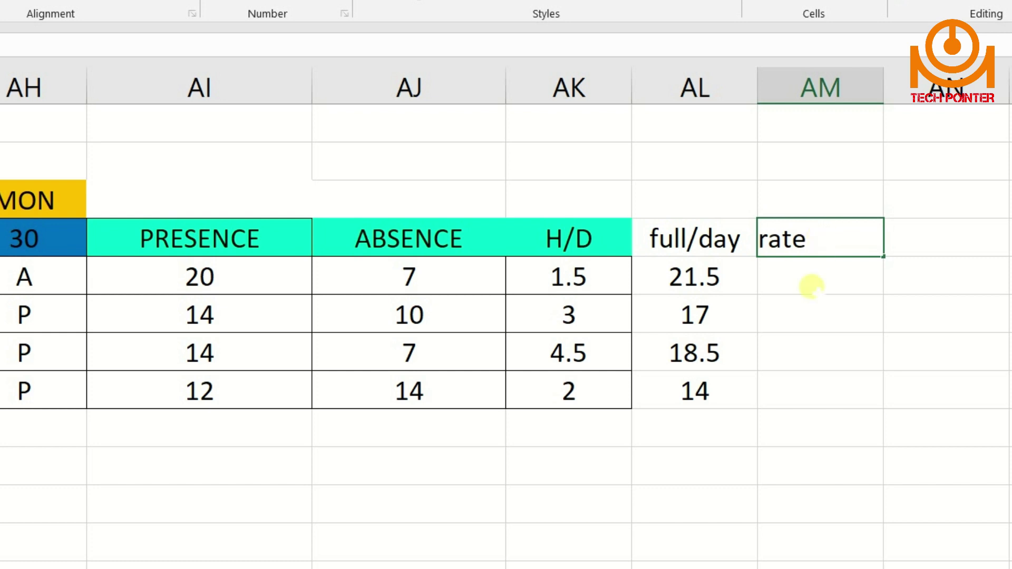
# Step: Enter the rate 117.29 in AM5 and copy it down through AM8
pyautogui.click(812, 287)
pyautogui.write('11')
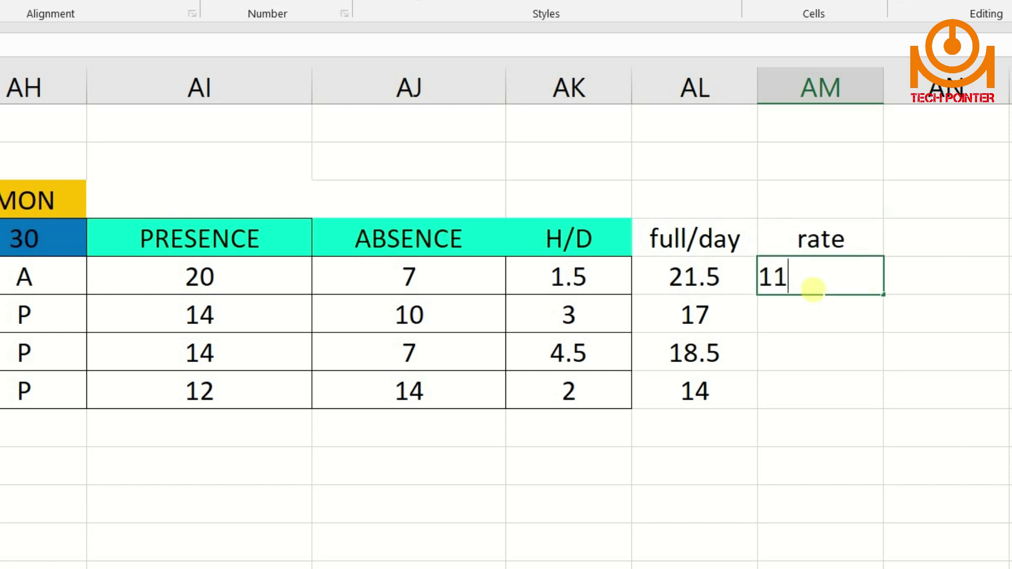
pyautogui.write('7.29')
pyautogui.click(806, 317)
pyautogui.click(809, 290)
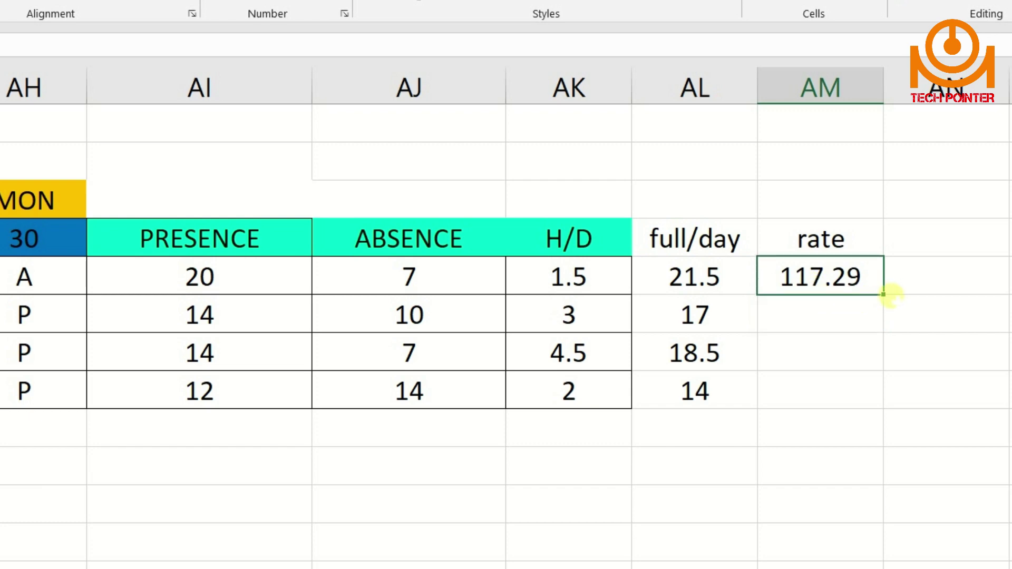
pyautogui.moveTo(884, 295); pyautogui.dragTo(847, 389)
pyautogui.click(836, 350)
pyautogui.click(833, 317)
pyautogui.moveTo(831, 271); pyautogui.dragTo(846, 385)
# Step: Enter =AL5*AM5 in AN5 to multiply the first person's full-day total by the rate
pyautogui.click(899, 286)
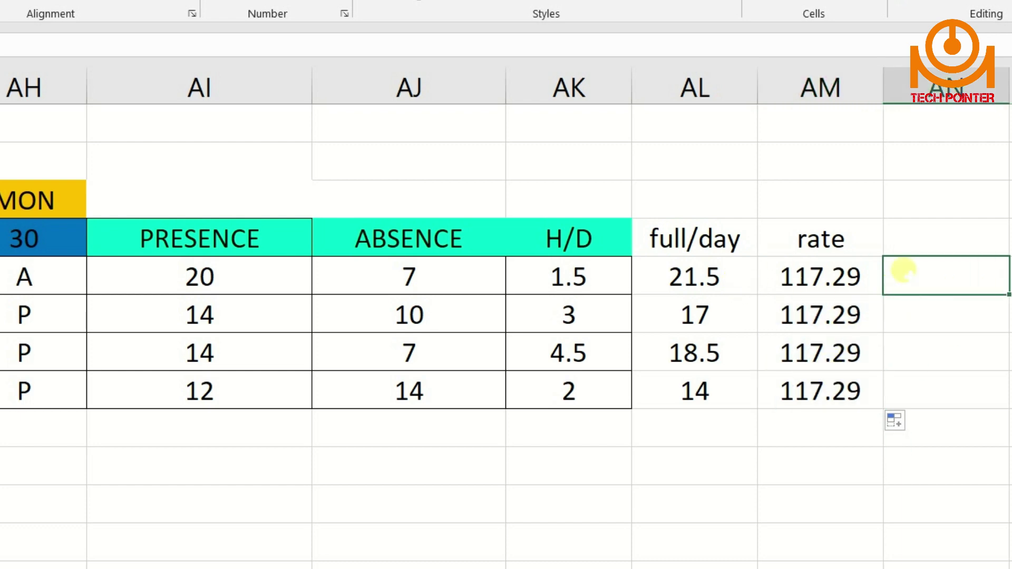
pyautogui.write('=')
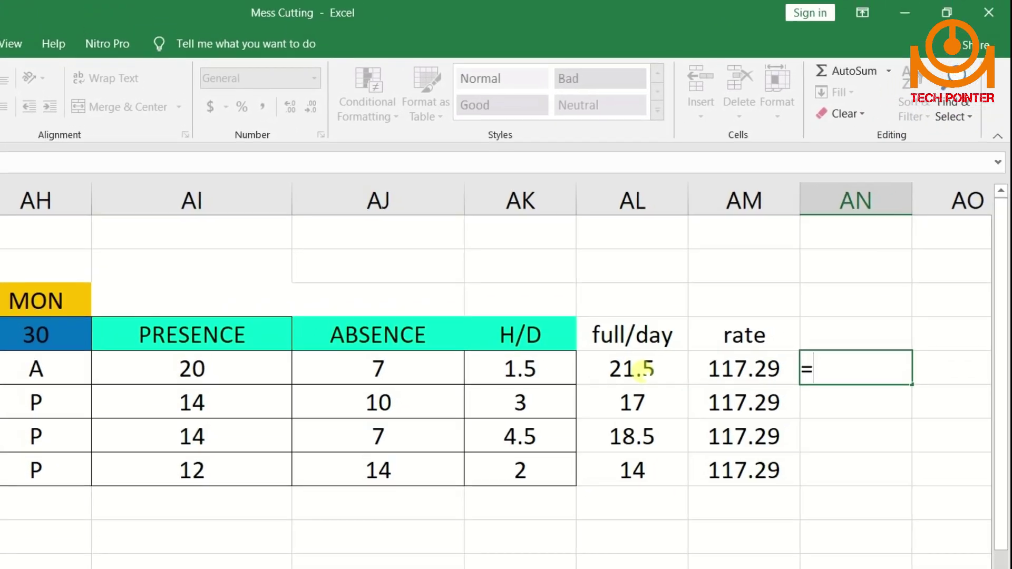
pyautogui.click(644, 369)
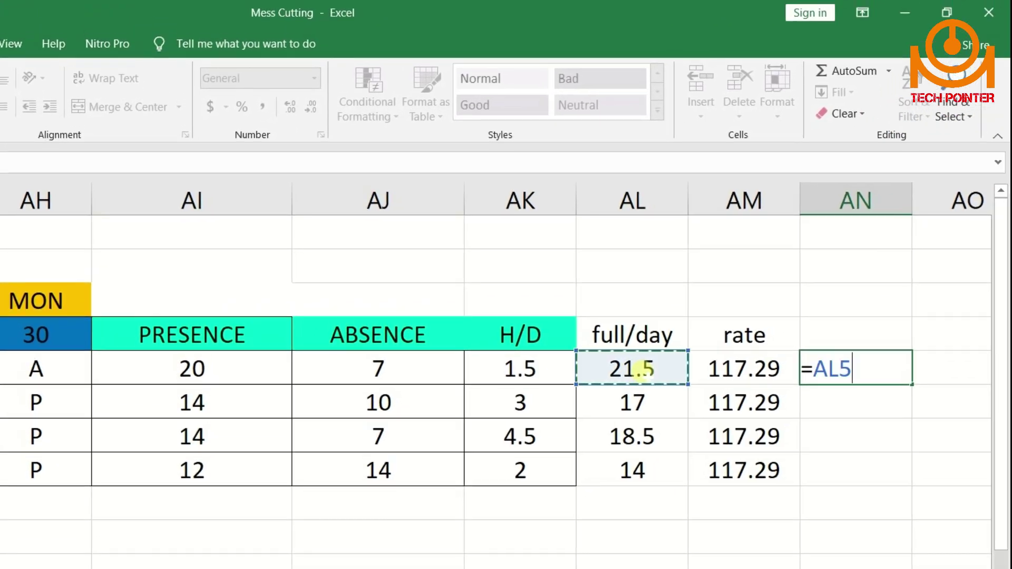
pyautogui.write('*')
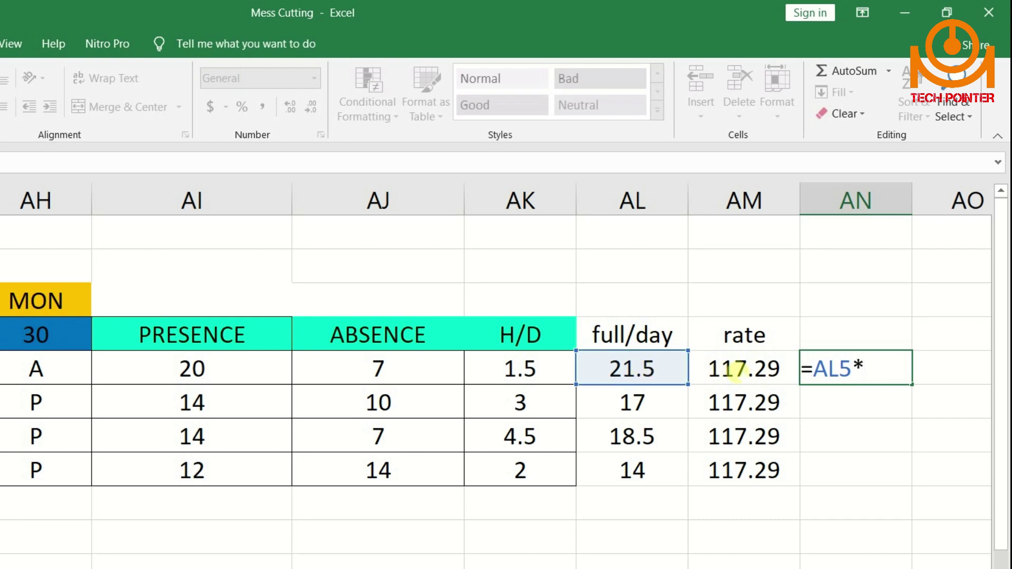
pyautogui.click(737, 368)
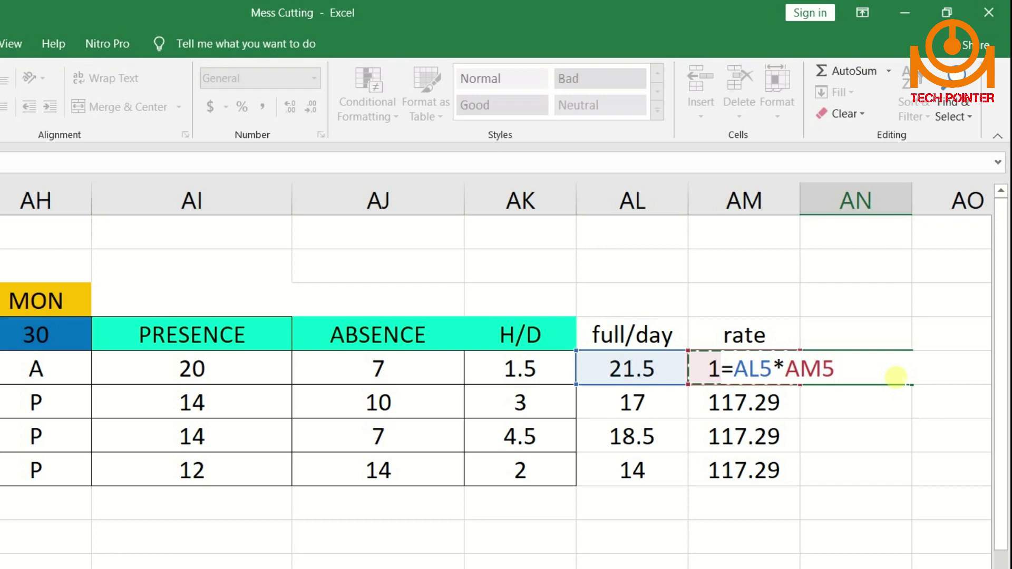
pyautogui.press('Return')
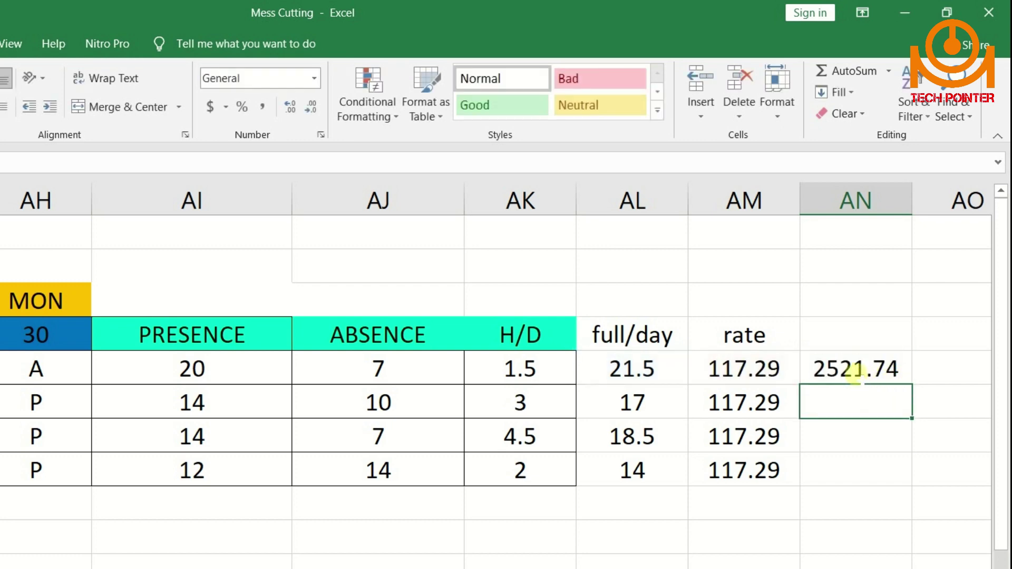
# Step: Add borders around the amount cells AN5:AN8
pyautogui.click(859, 369)
pyautogui.click(859, 398)
pyautogui.moveTo(858, 368); pyautogui.dragTo(841, 463)
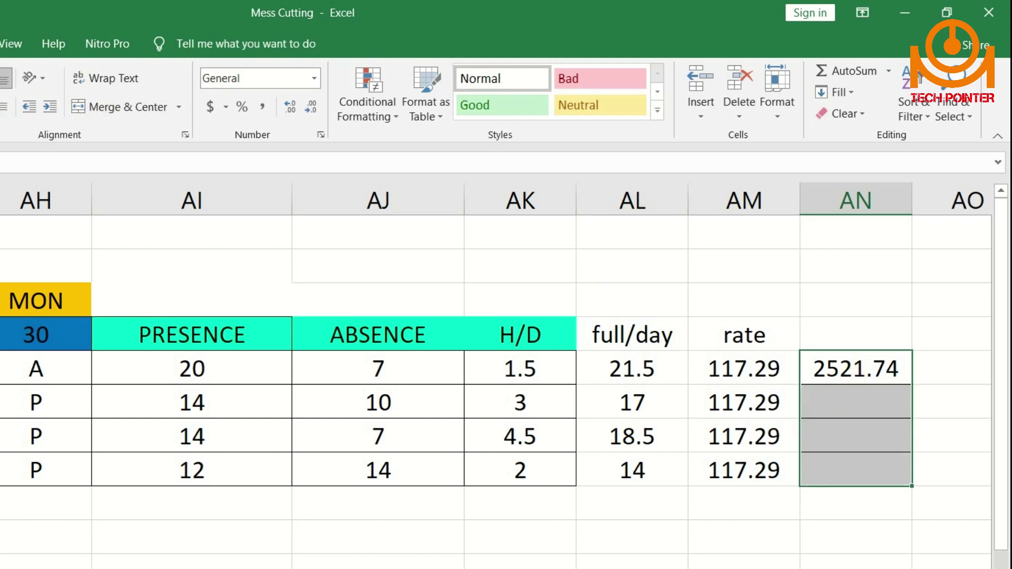
pyautogui.click(811, 467)
pyautogui.click(849, 398)
pyautogui.click(855, 371)
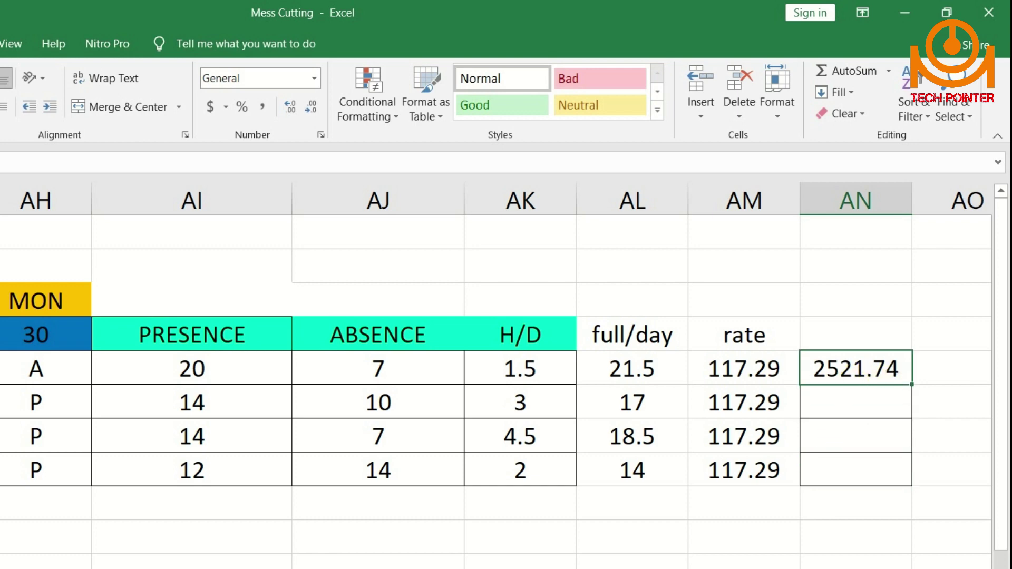
# Step: Fill the amount formula in AN5 down through AN8 for the remaining three people
pyautogui.hscroll(3, 764, 541)
pyautogui.click(766, 543)
pyautogui.click(484, 377)
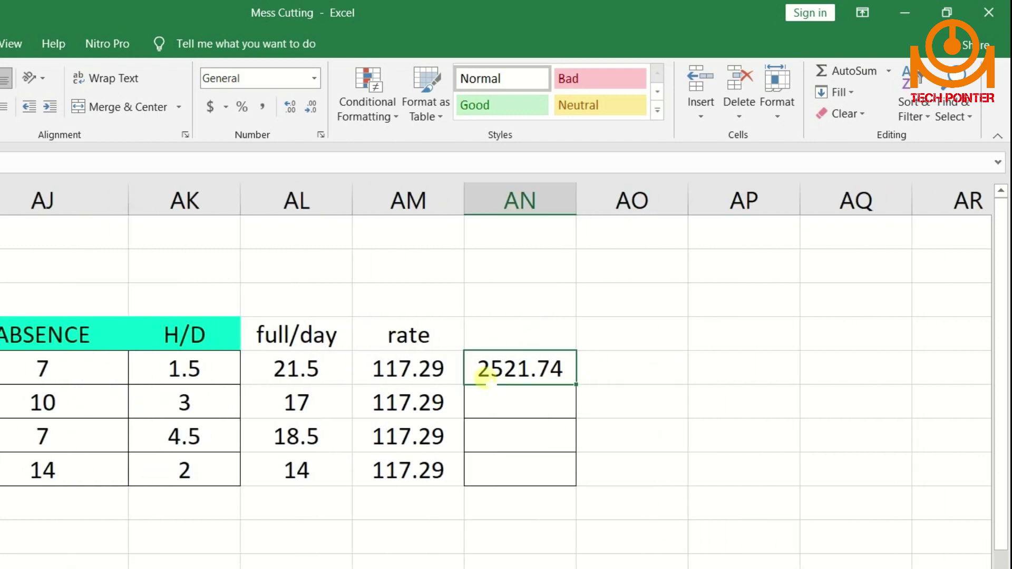
pyautogui.click(493, 399)
pyautogui.click(492, 377)
pyautogui.click(524, 401)
pyautogui.click(525, 440)
pyautogui.moveTo(522, 372); pyautogui.dragTo(512, 470)
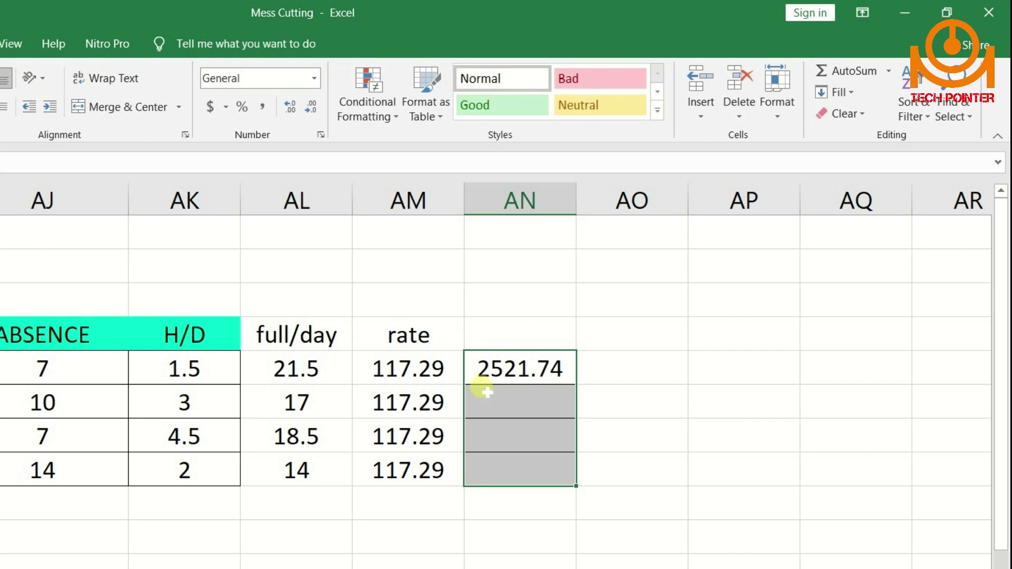
pyautogui.hotkey('ctrl', 'd')
# Step: Apply the headings' turquoise fill colour to the amount cells AN5:AN8
pyautogui.click(515, 473)
pyautogui.click(510, 391)
pyautogui.moveTo(492, 364); pyautogui.dragTo(503, 467)
pyautogui.press('F4')
pyautogui.click(545, 366)
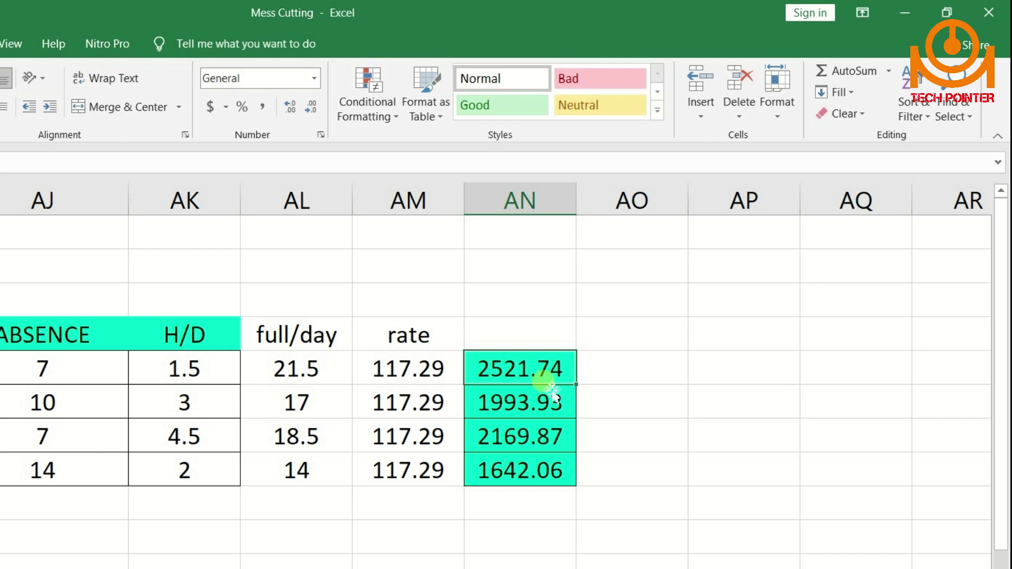
# Step: Enter =round(AN5,0) in AO5 to round the first person's amount to a whole number
pyautogui.click(625, 371)
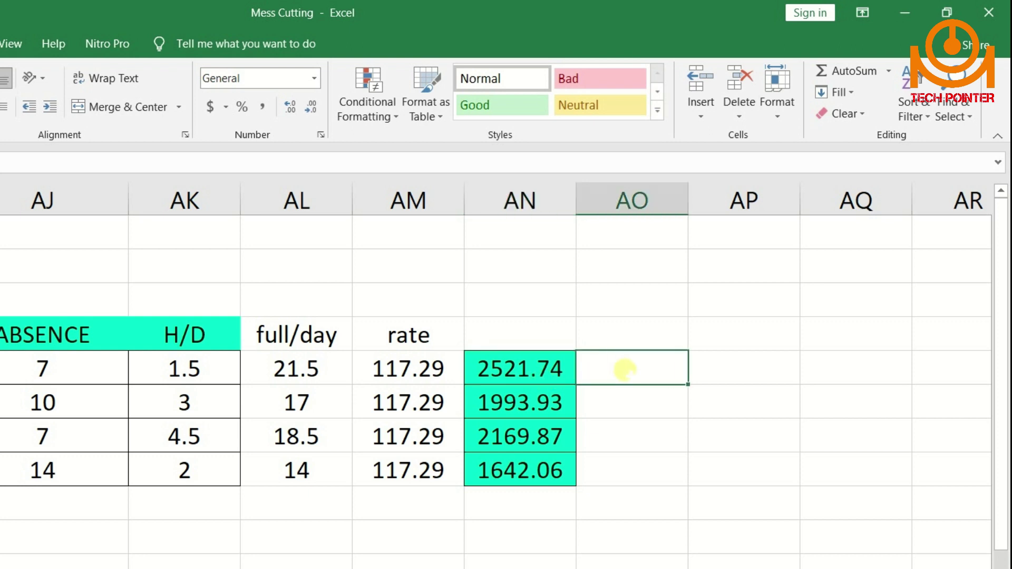
pyautogui.write('=')
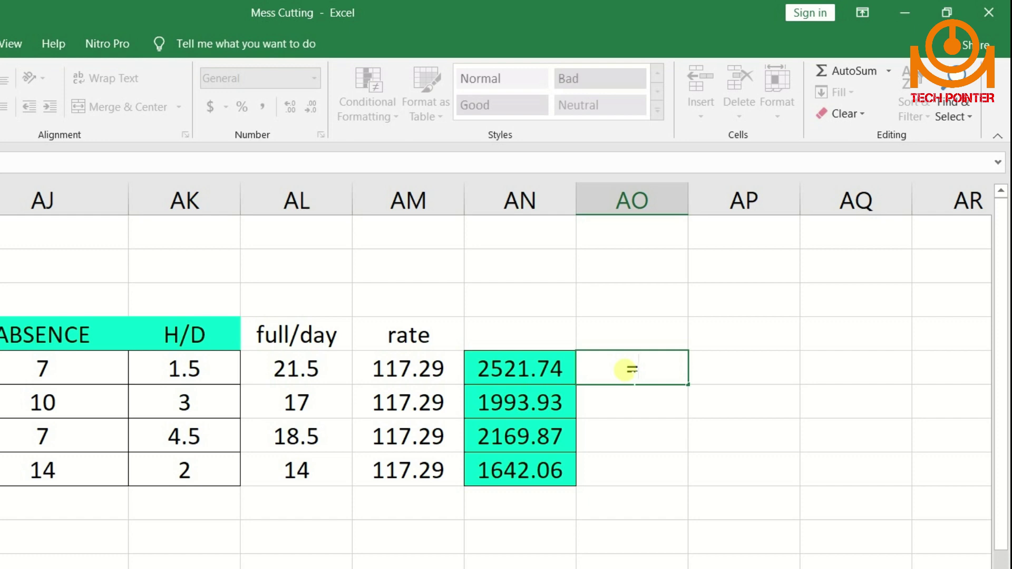
pyautogui.write('round')
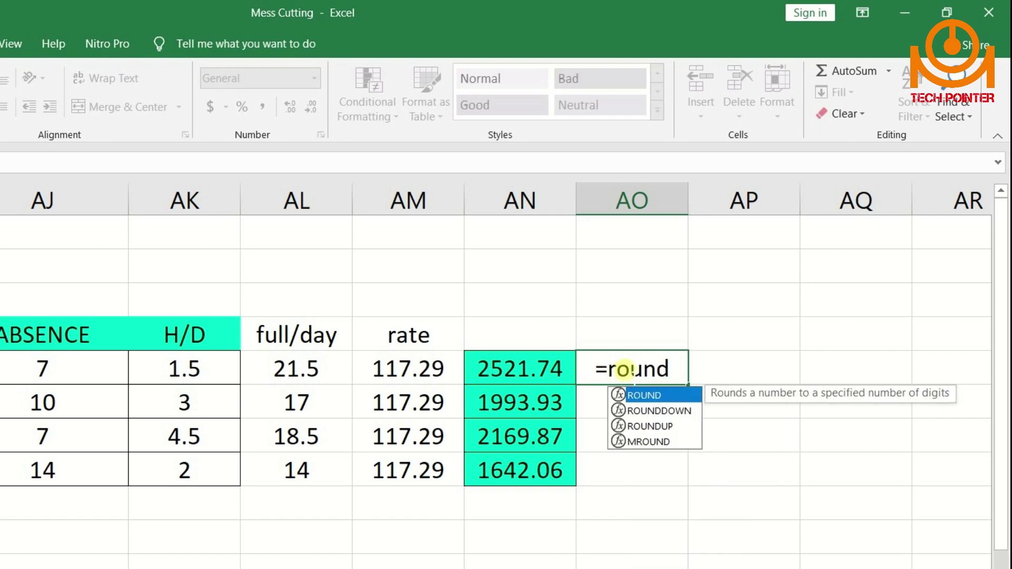
pyautogui.write('(')
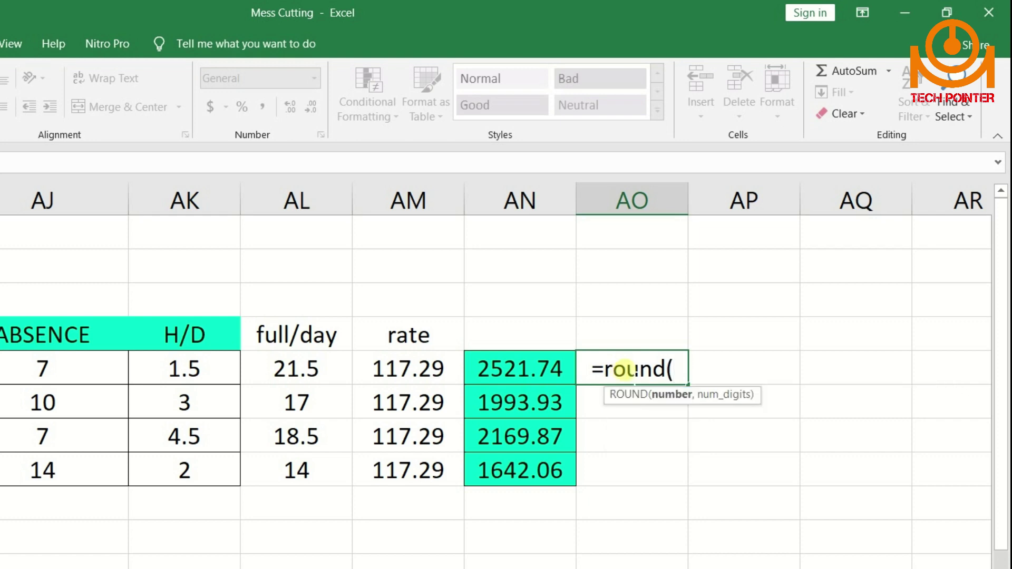
pyautogui.click(555, 367)
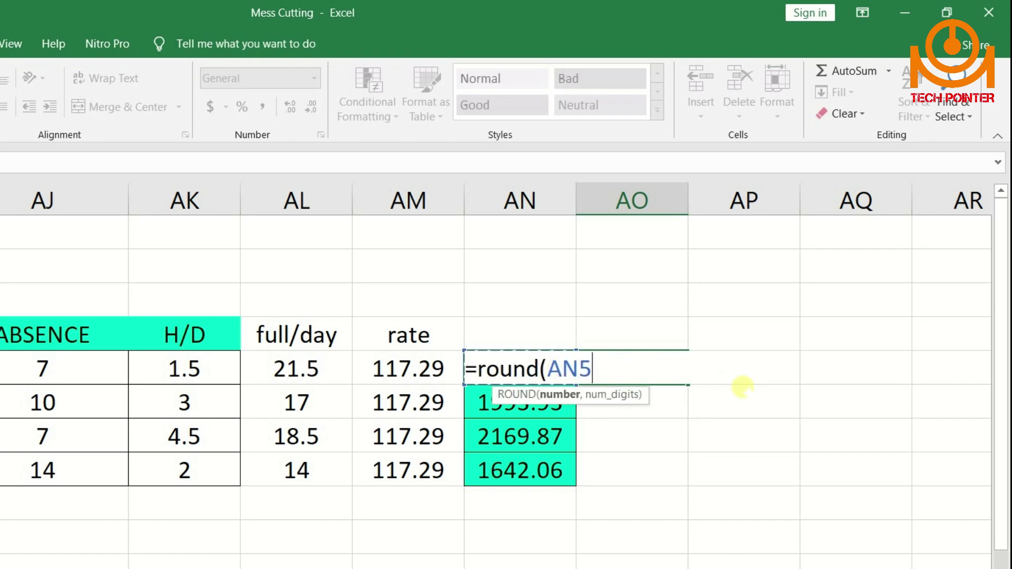
pyautogui.write(',0')
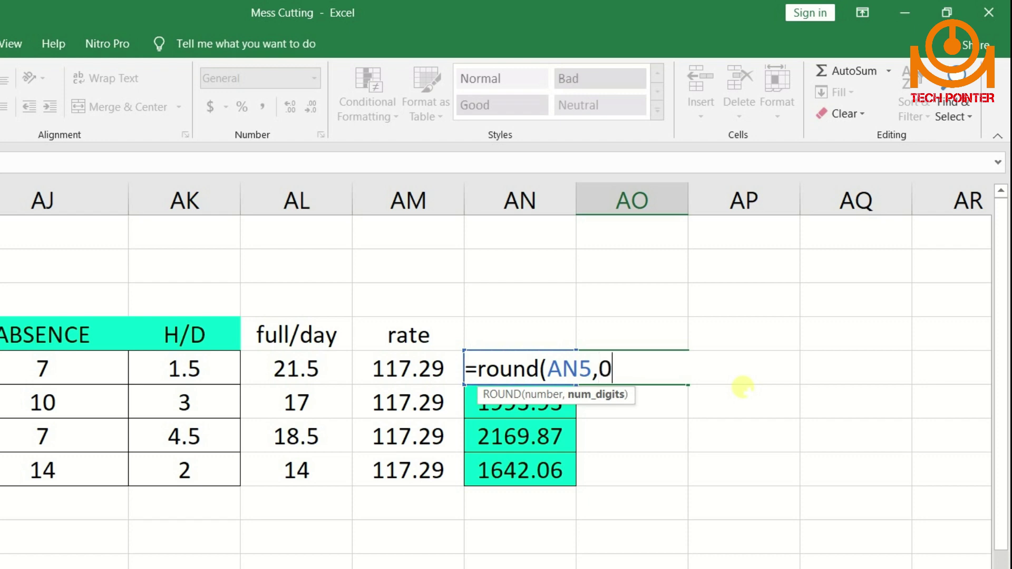
pyautogui.write(')')
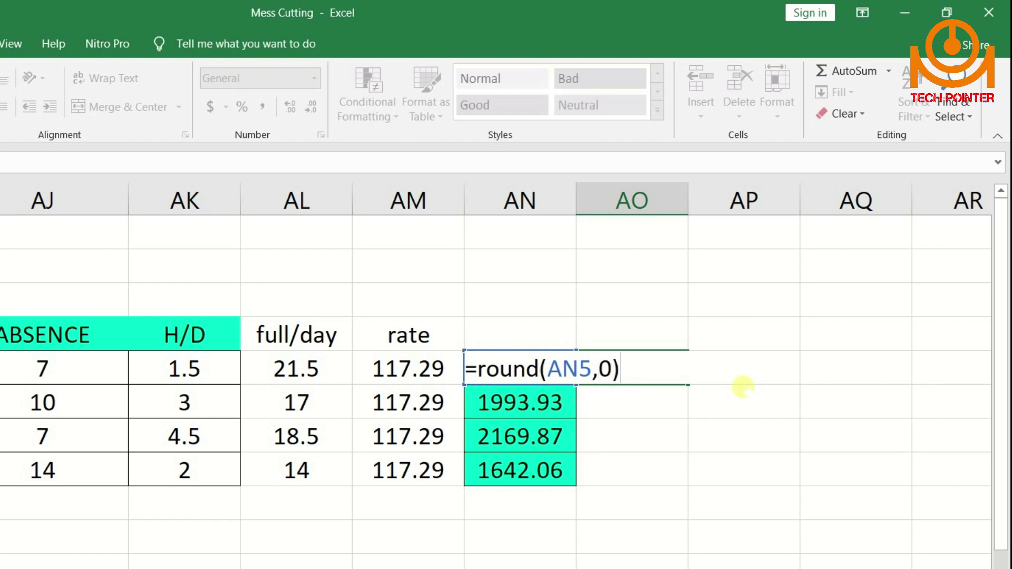
pyautogui.press('Return')
# Step: Fill the rounding formula in AO5 down through AO8 for the remaining three people
pyautogui.click(656, 369)
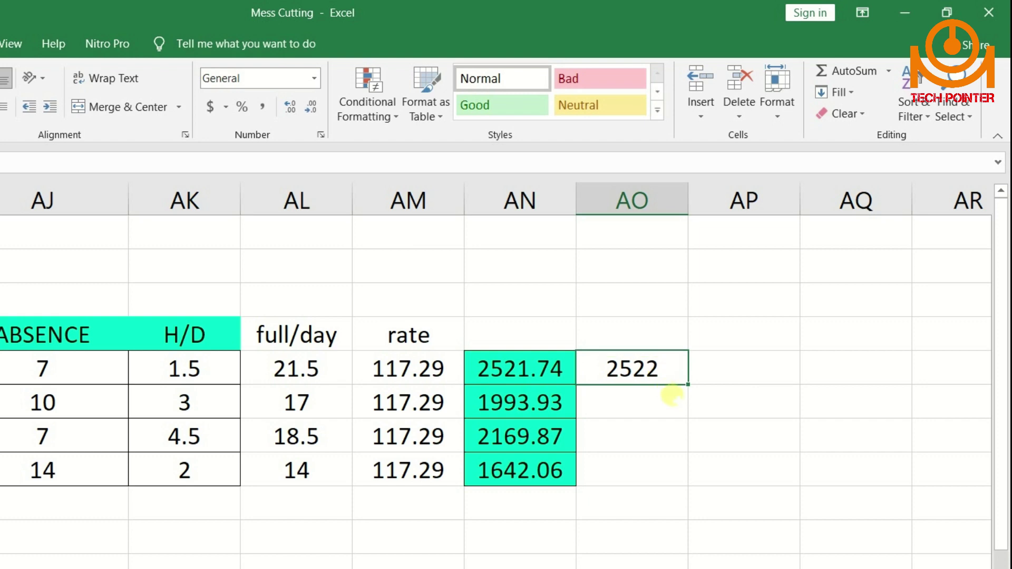
pyautogui.moveTo(688, 385); pyautogui.dragTo(659, 477)
pyautogui.click(638, 503)
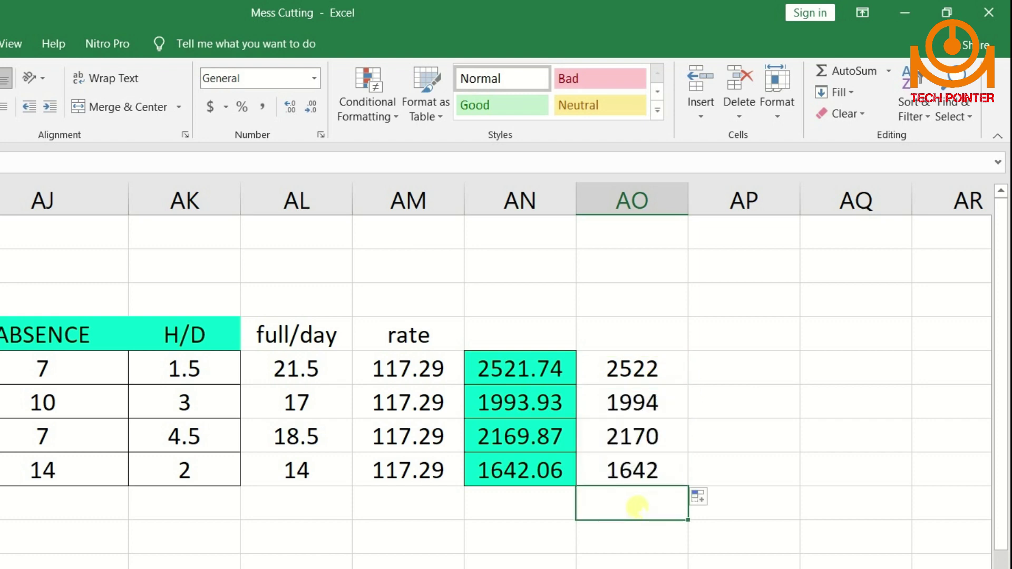
pyautogui.click(636, 474)
pyautogui.click(536, 479)
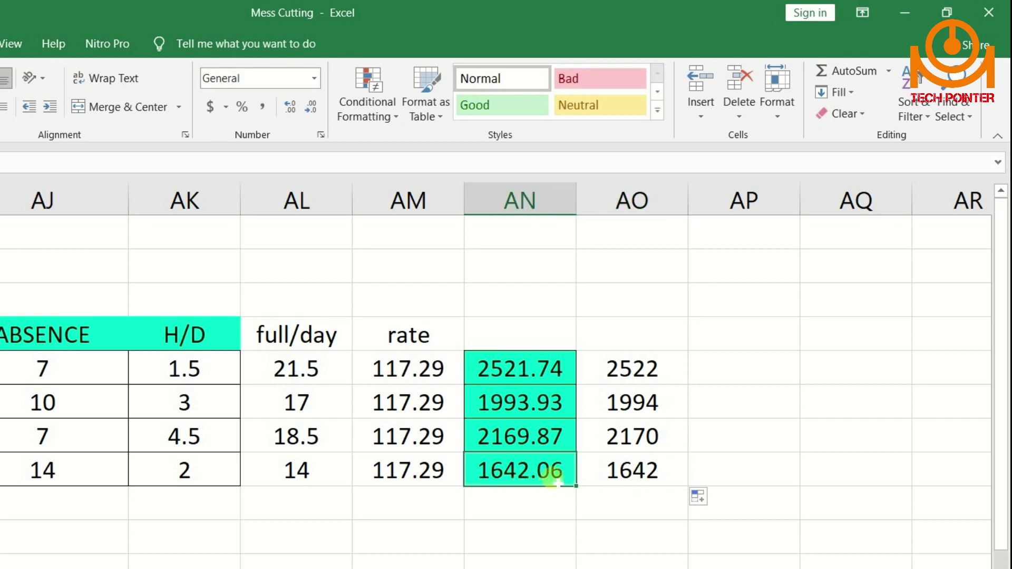
# Step: Add borders to all the rounded amount cells AO5:AO8
pyautogui.click(632, 477)
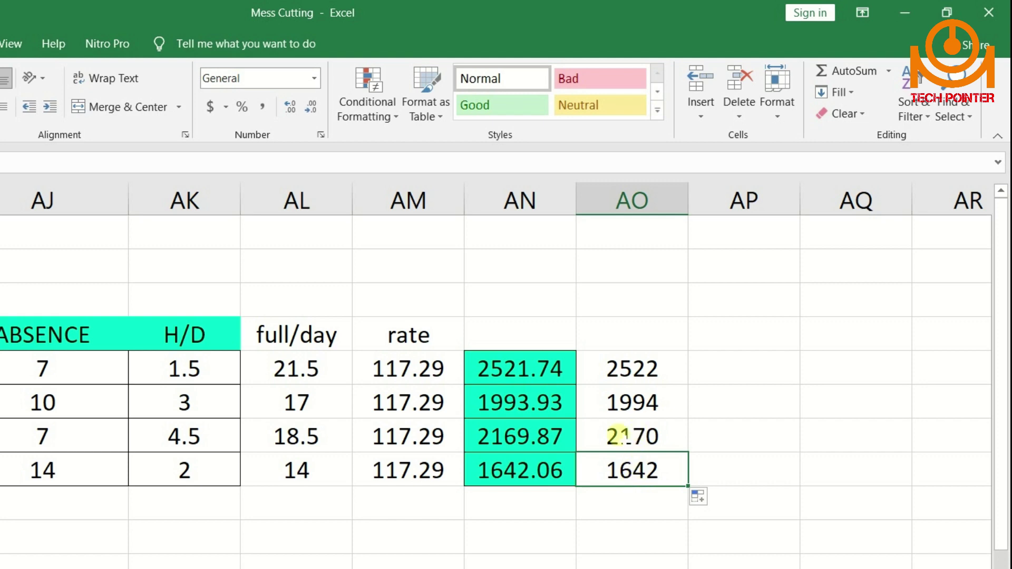
pyautogui.click(542, 436)
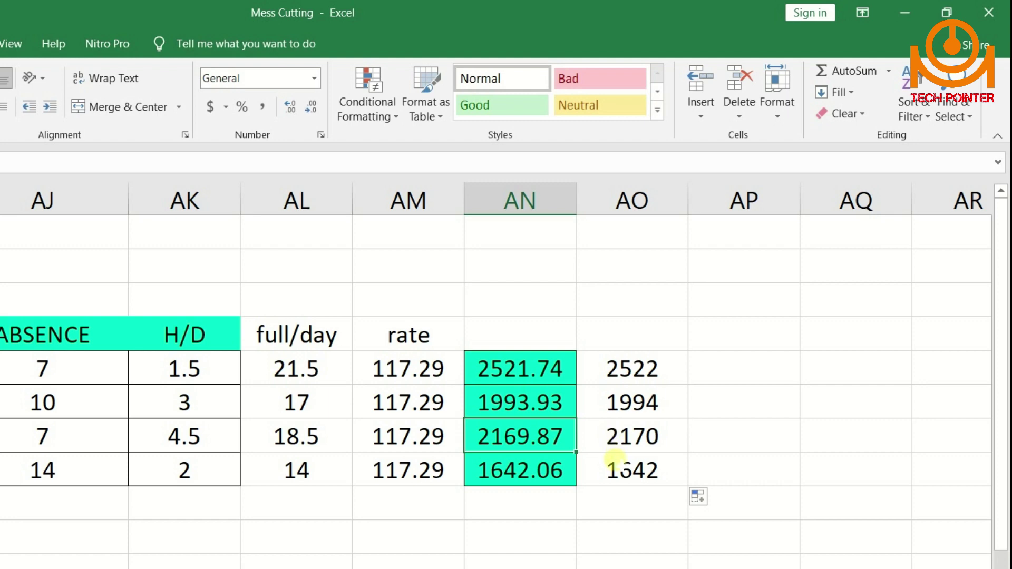
pyautogui.click(621, 470)
pyautogui.click(542, 434)
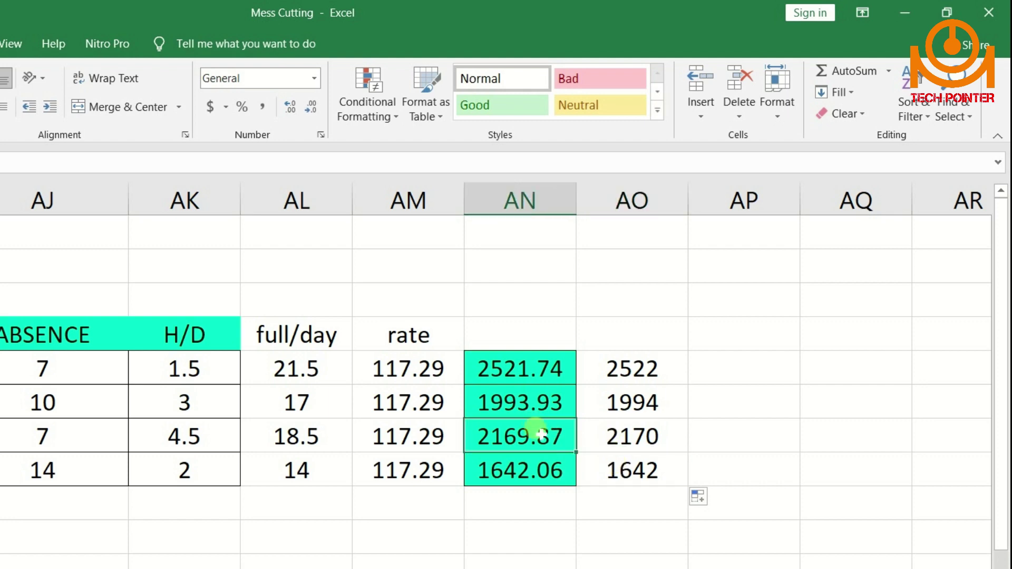
pyautogui.click(607, 425)
pyautogui.moveTo(617, 364); pyautogui.dragTo(619, 464)
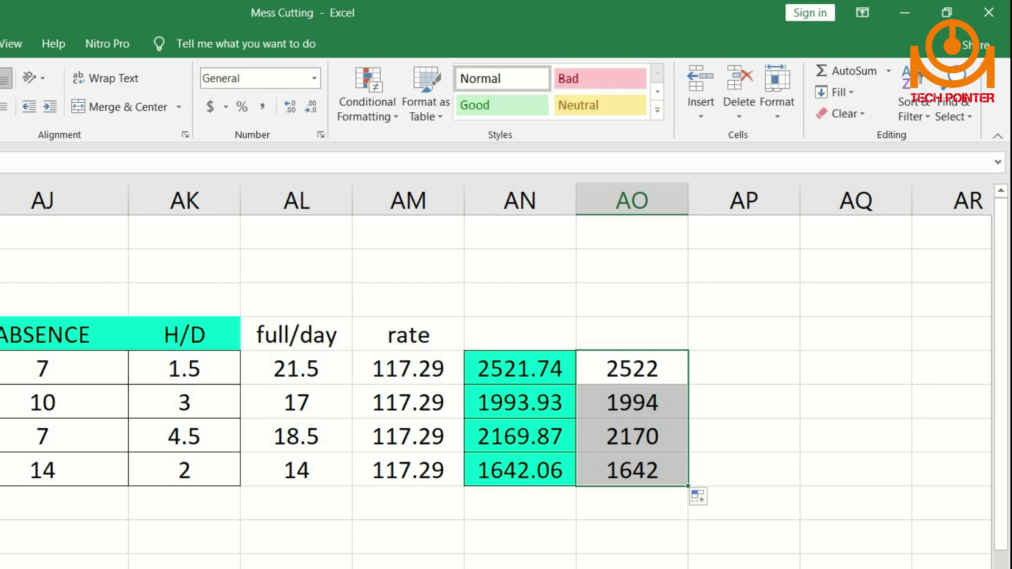
pyautogui.click(617, 444)
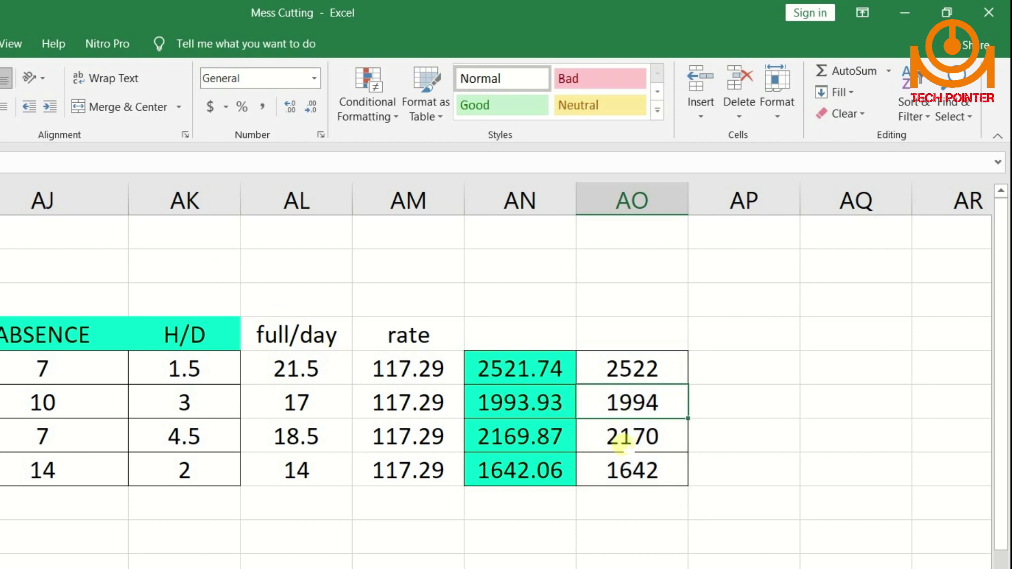
# Step: Review the attendance entries at the start of the sheet and each person's rounded amount in AO5:AO8
pyautogui.click(615, 466)
pyautogui.click(615, 430)
pyautogui.click(618, 402)
pyautogui.click(626, 371)
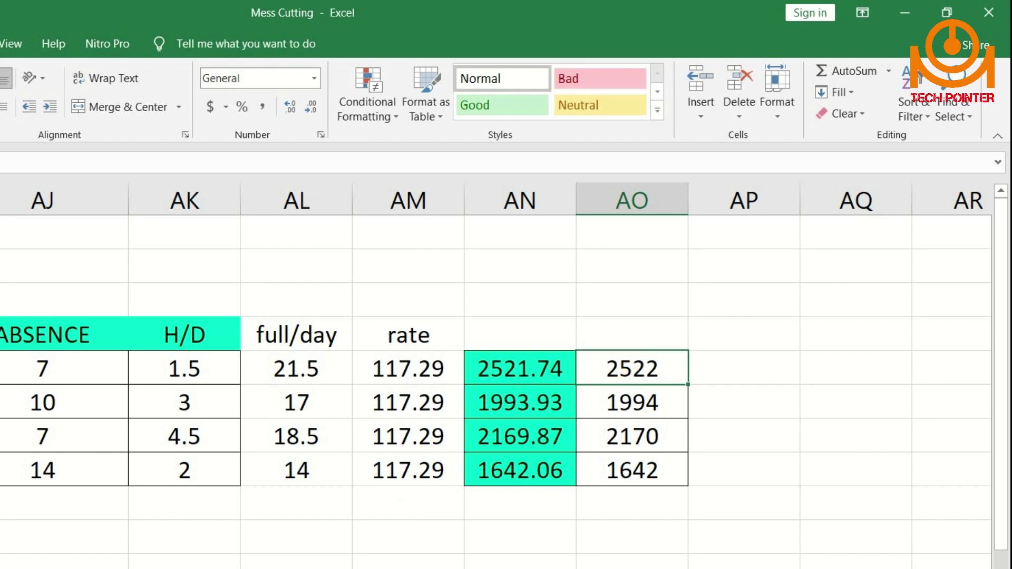
pyautogui.hscroll(-15, 496, 377)
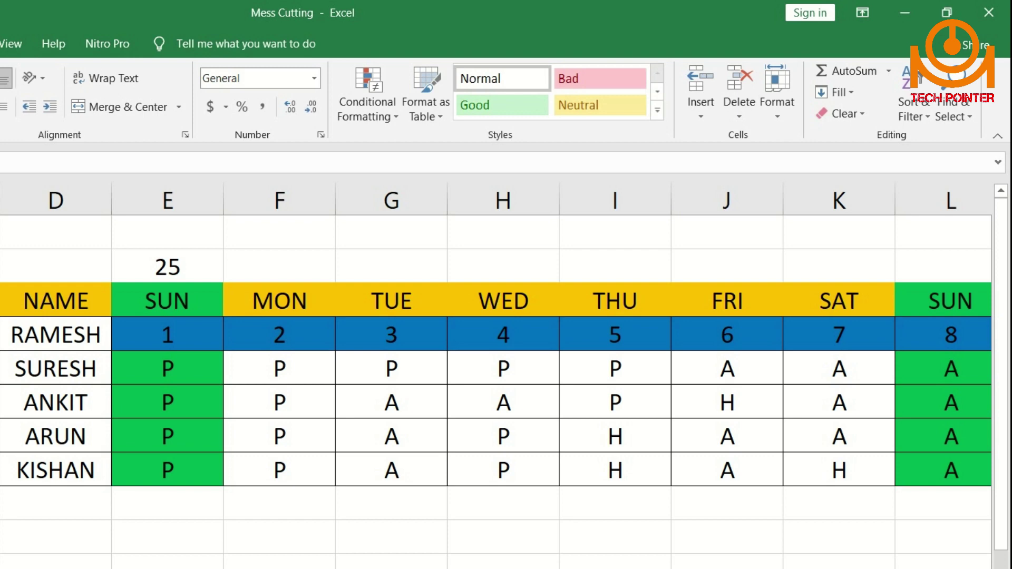
pyautogui.click(452, 503)
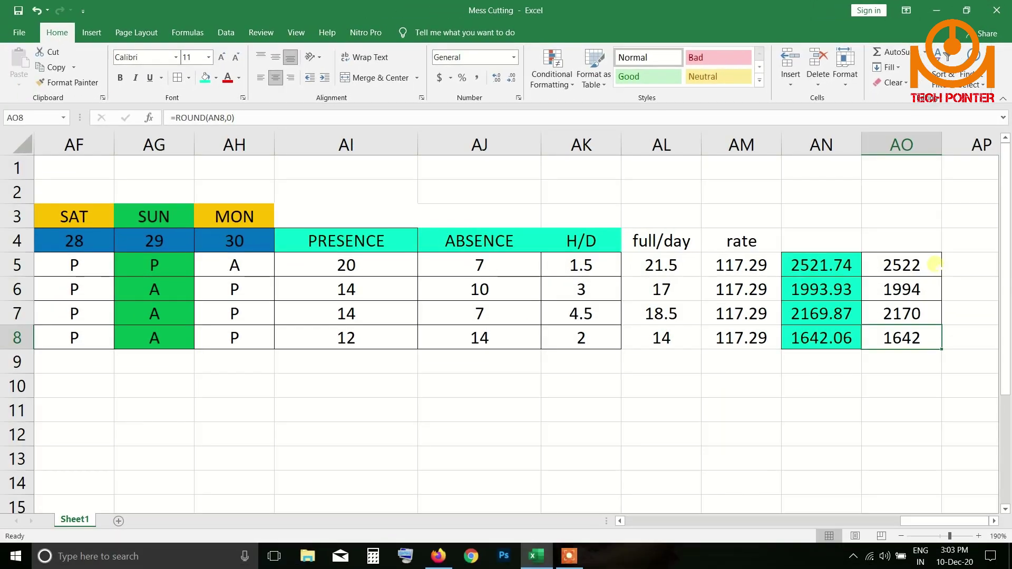
pyautogui.press('Up')
pyautogui.press('Up')
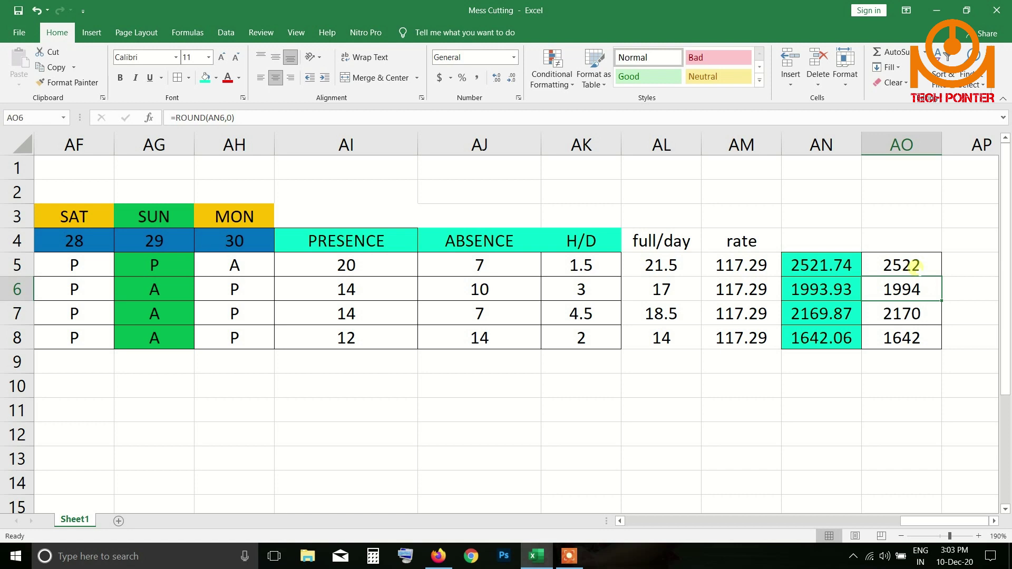
pyautogui.moveTo(915, 266); pyautogui.dragTo(903, 335)
pyautogui.click(903, 334)
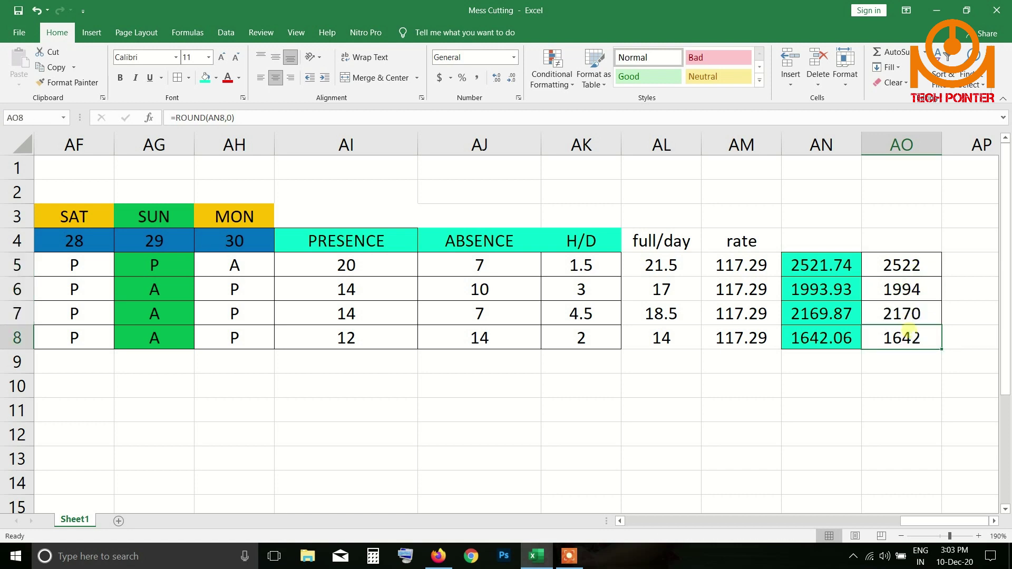
pyautogui.click(902, 311)
pyautogui.click(903, 289)
pyautogui.click(899, 264)
pyautogui.click(901, 286)
pyautogui.click(905, 312)
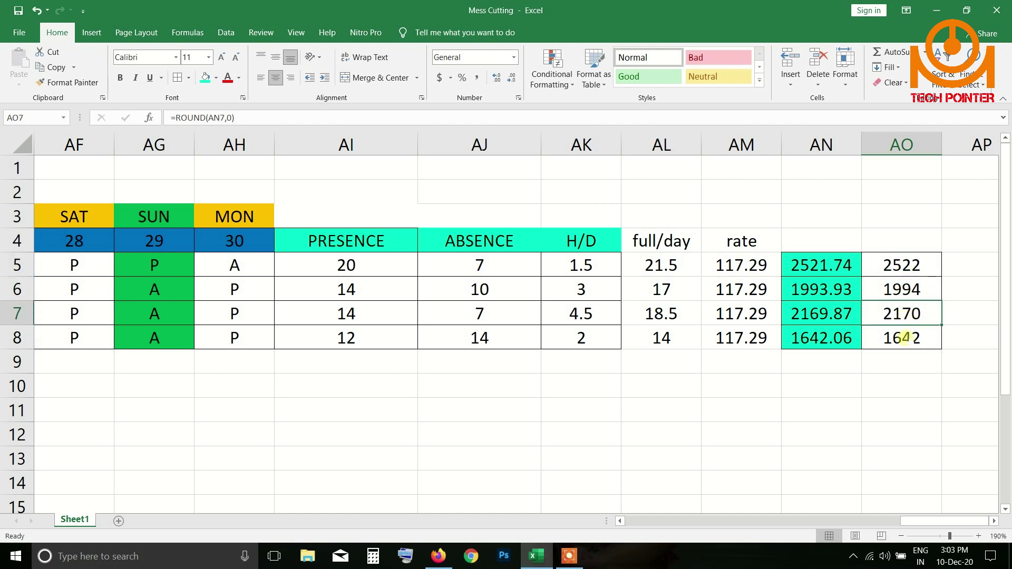
pyautogui.click(905, 337)
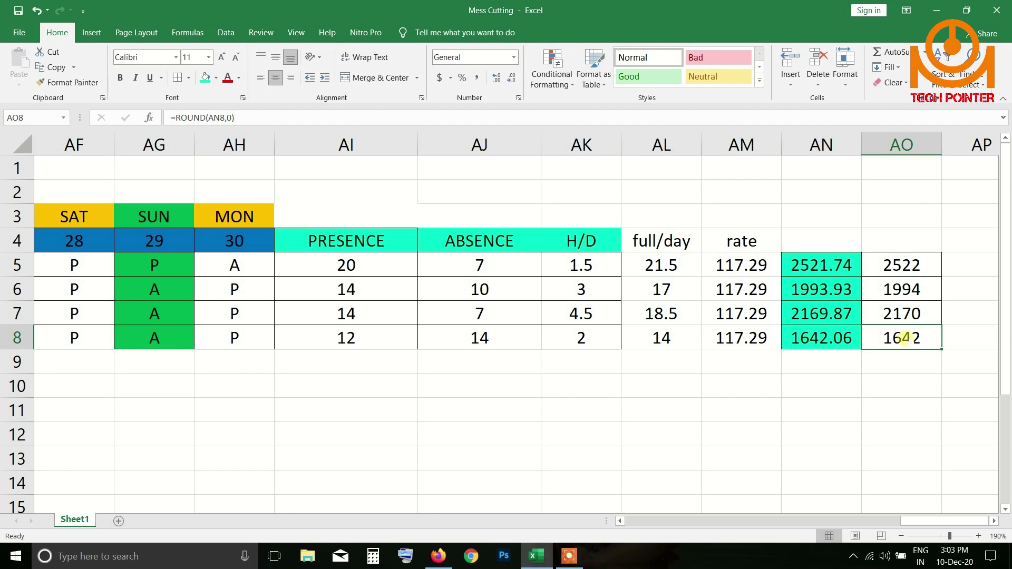